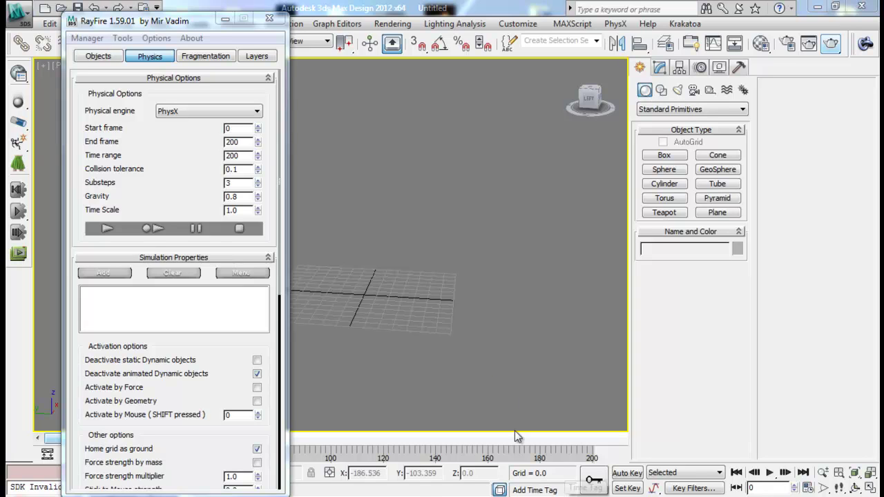
- Turn off Deactivate animated Dynamic objects and Home grid as ground in RayFire's physics settings
mouse_move(201, 24)
left_mouse_down()
mouse_move(266, 20)
mouse_move(198, 21)
mouse_move(194, 29)
left_mouse_up()
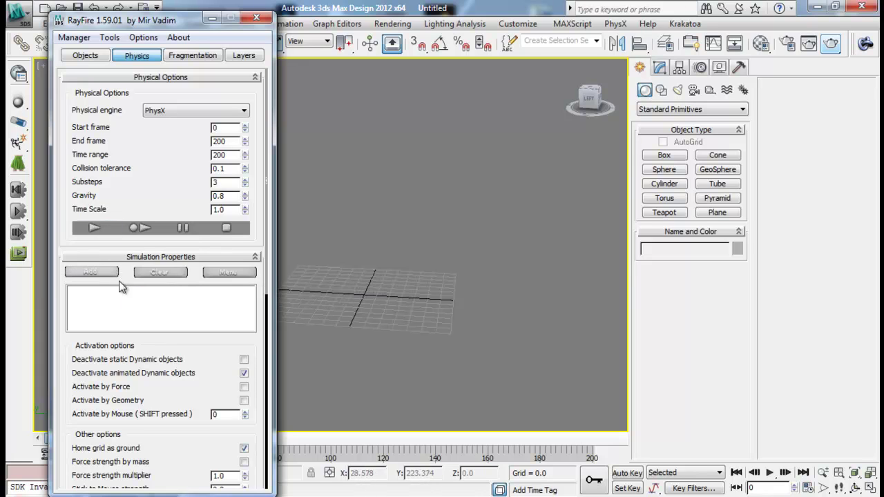
scroll(191, 342, "down", 5)
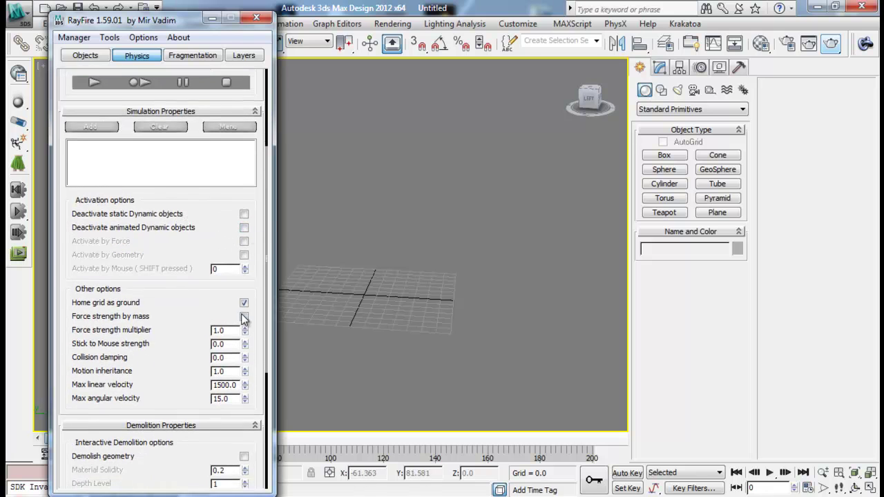
left_click(243, 303)
left_click_drag(178, 324, 157, 115)
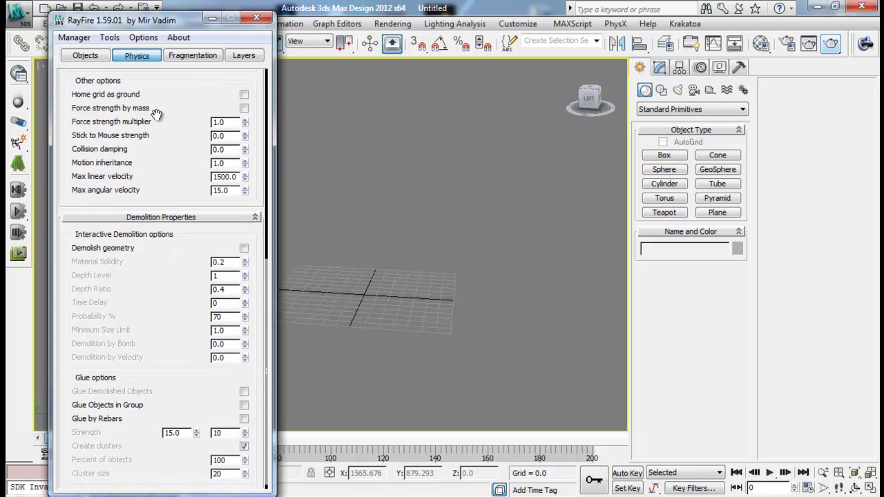
left_click_drag(170, 353, 172, 418)
left_click_drag(162, 205, 174, 393)
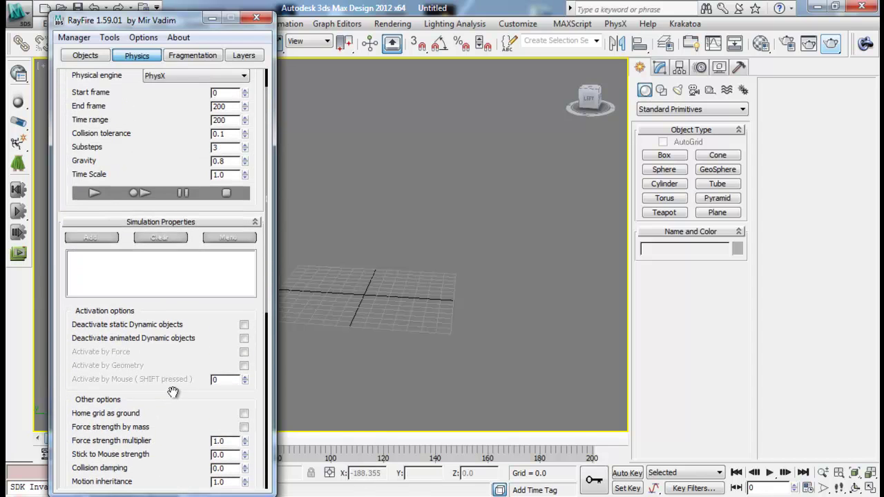
left_click_drag(171, 149, 190, 186)
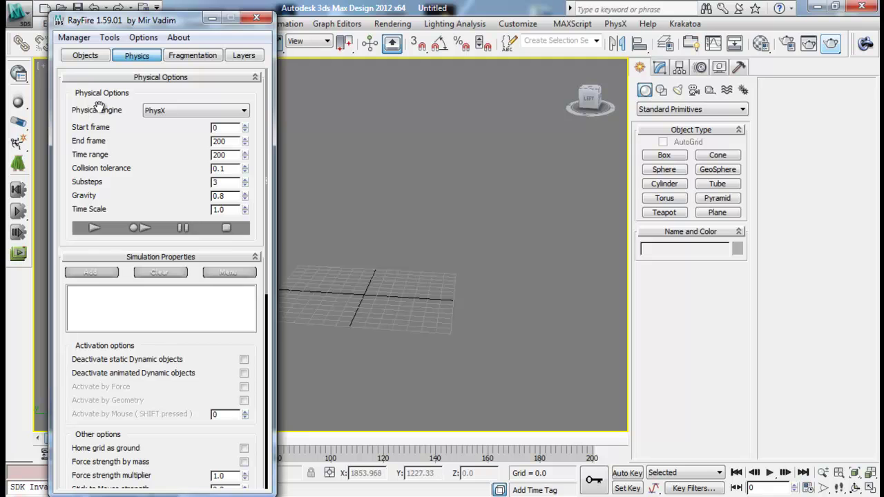
- Try the Bullet (Beta) physical engine and switch back to PhysX
left_click(167, 112)
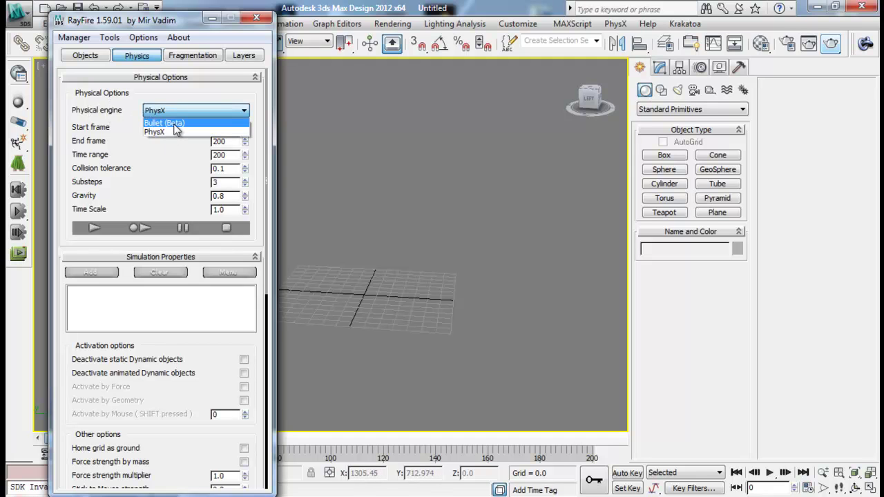
left_click(174, 124)
left_click(181, 112)
left_click(176, 131)
left_click(183, 113)
left_click(176, 122)
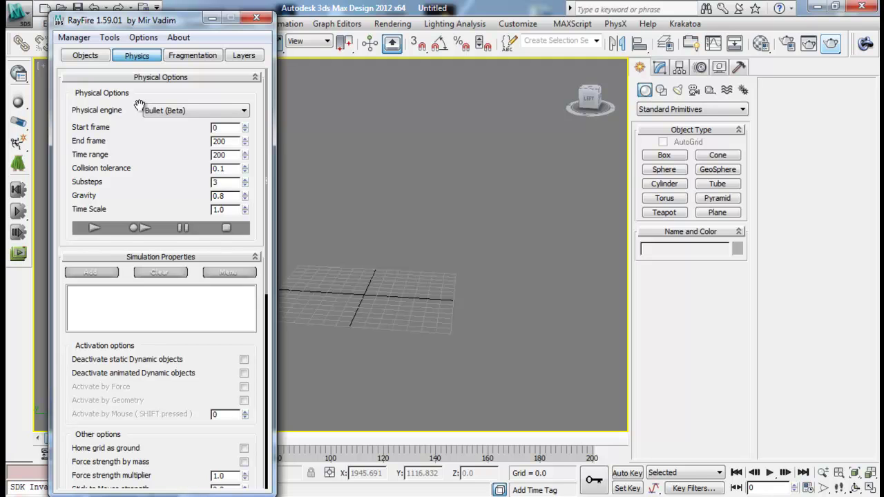
left_click(171, 110)
left_click(172, 132)
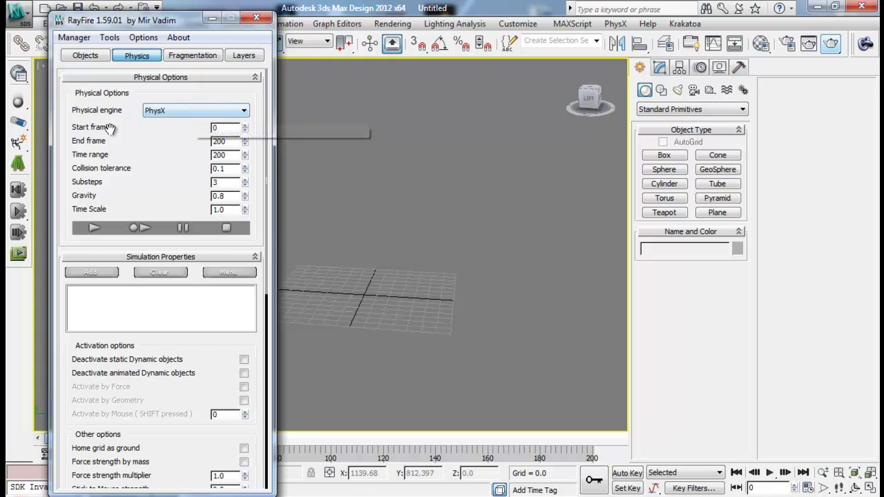
- Set the start frame of the RayFire physics simulation to 59
double_click(221, 128)
double_click(225, 142)
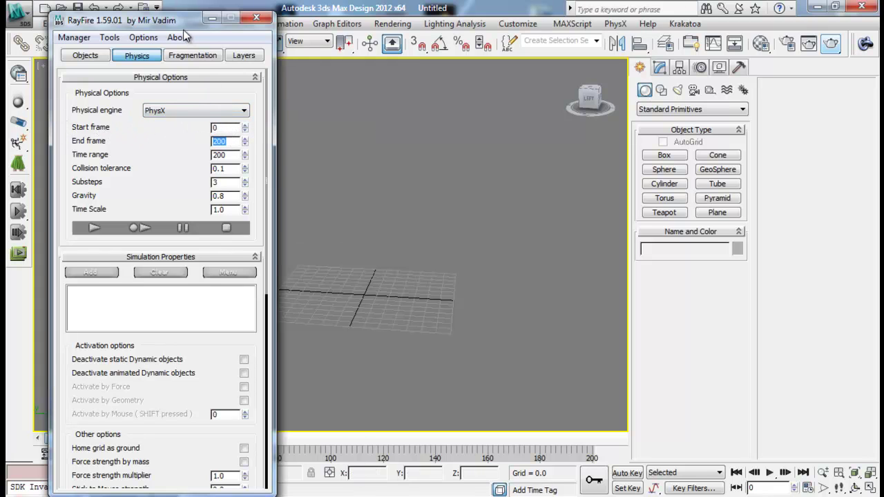
left_click_drag(214, 20, 298, 13)
left_click_drag(69, 439, 48, 449)
left_click_drag(320, 149, 147, 149)
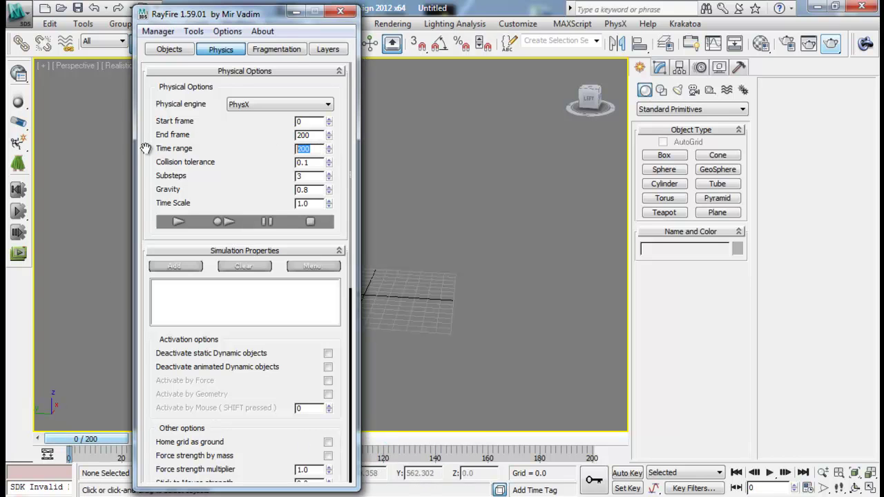
left_click_drag(329, 122, 338, 77)
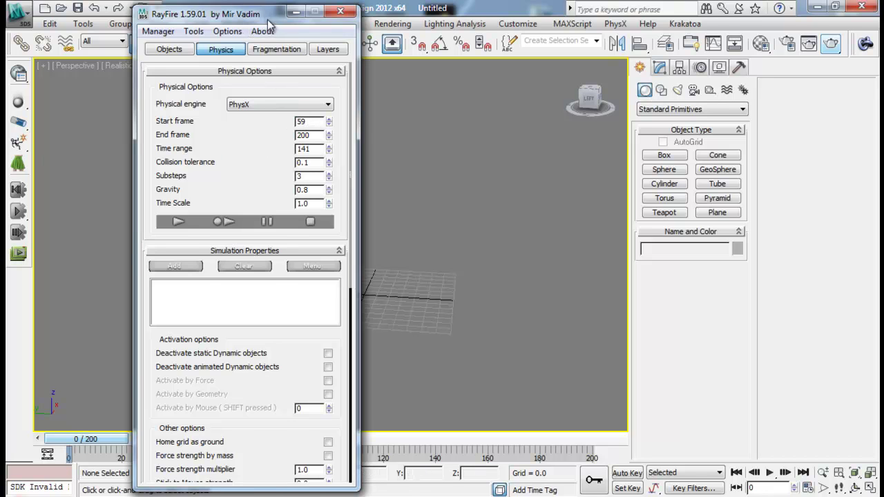
left_click_drag(264, 14, 220, 9)
double_click(270, 129)
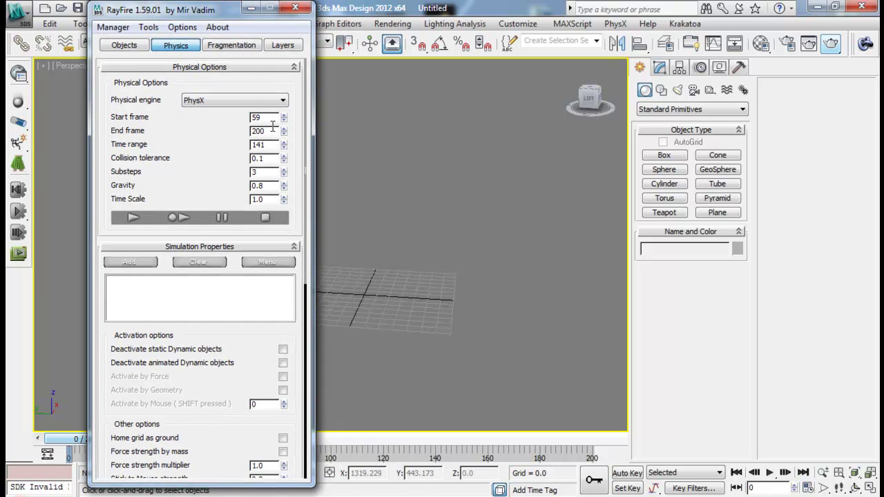
- Set the scene's animation end time to 250 and match the RayFire simulation's end frame to it
left_click_drag(173, 9, 61, 41)
left_click(807, 488)
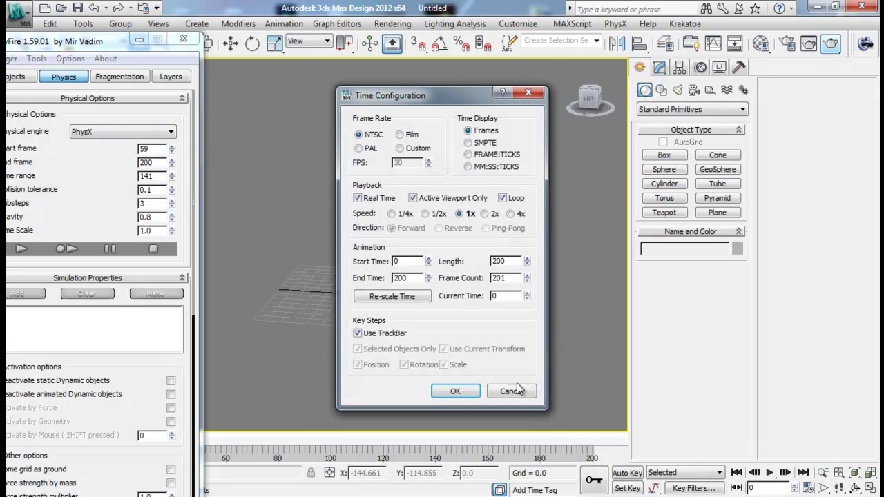
double_click(417, 278)
type("250")
left_click(441, 390)
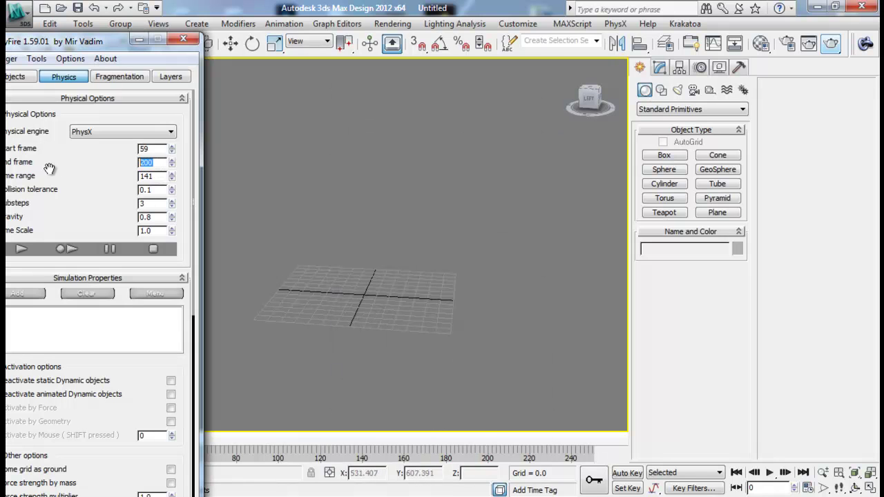
double_click(143, 162)
left_click_drag(65, 43, 165, 15)
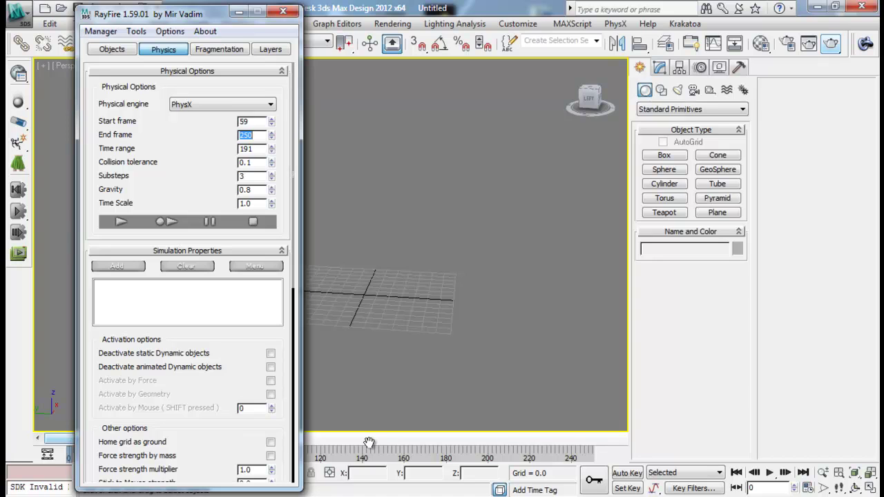
left_click_drag(50, 439, 10, 434)
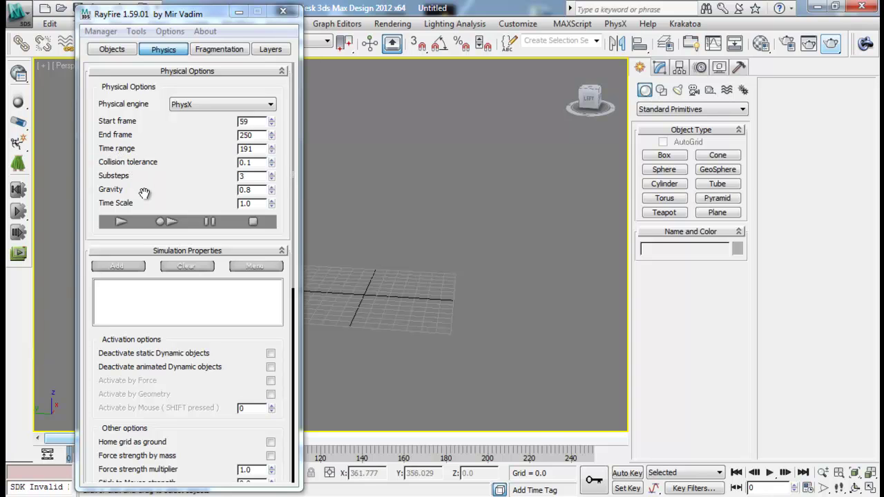
left_click(263, 161)
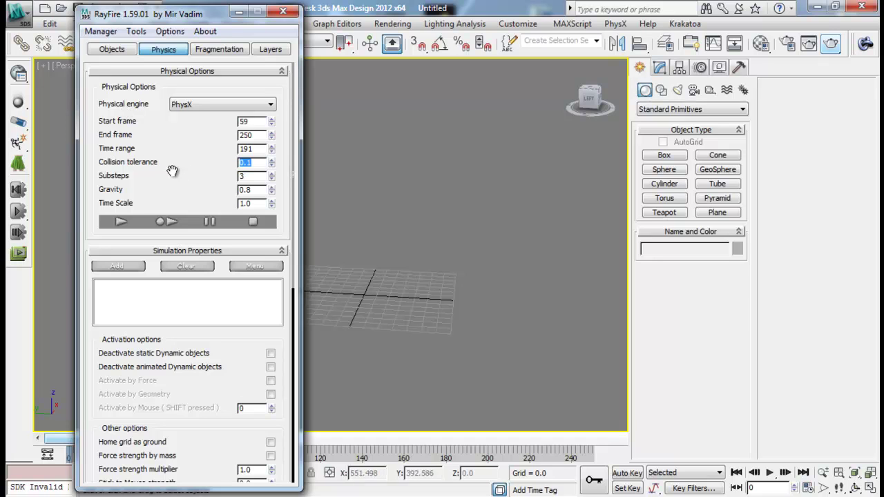
scroll(209, 222, "down", 9)
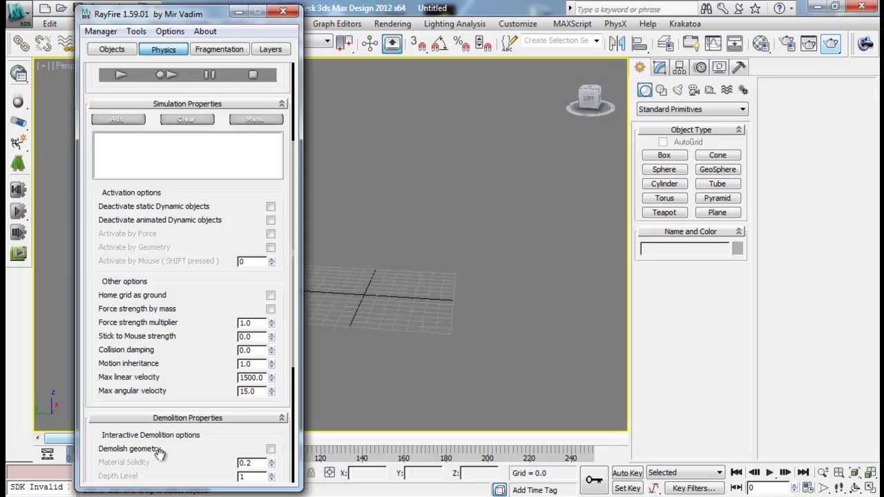
scroll(199, 277, "up", 9)
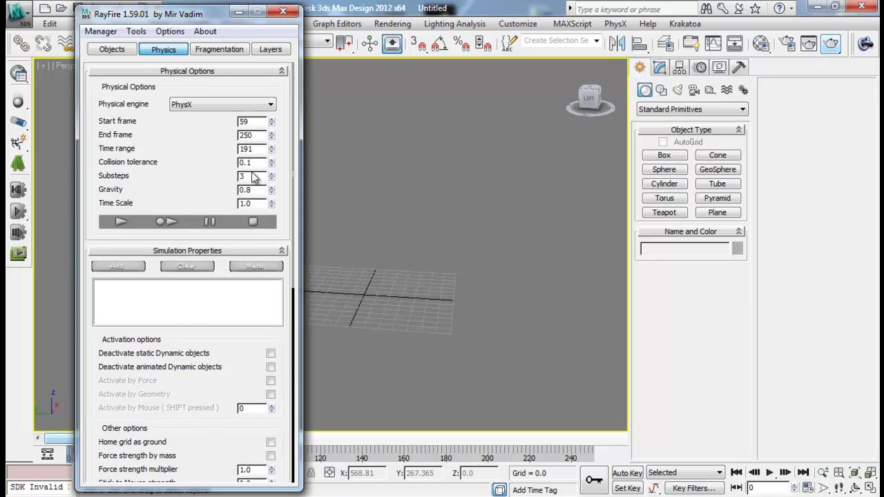
- Unhide all objects in the scene and hide the Demolish group that contains the floor
left_click_drag(207, 14, 124, 43)
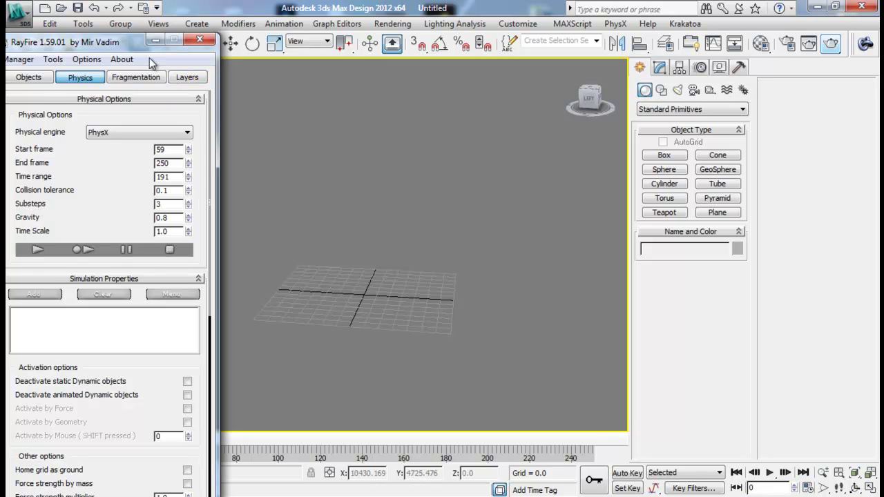
left_click_drag(127, 51, 109, 55)
right_click(372, 200)
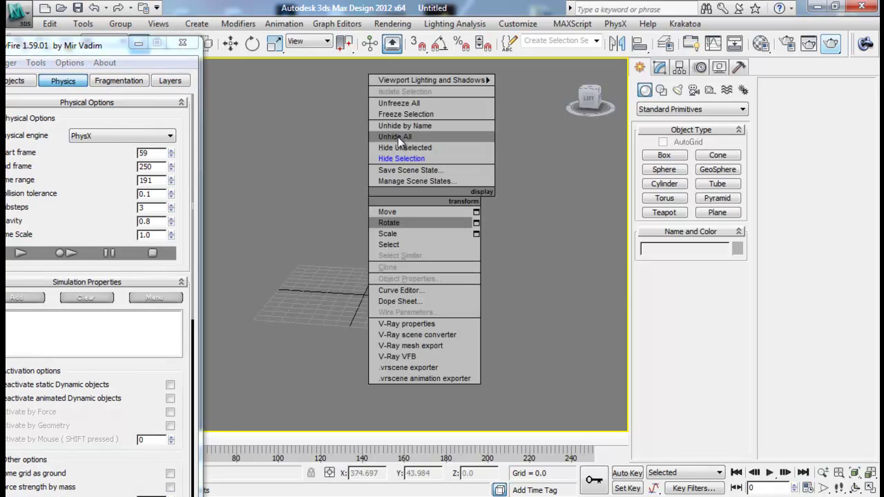
left_click(399, 137)
left_click(411, 289)
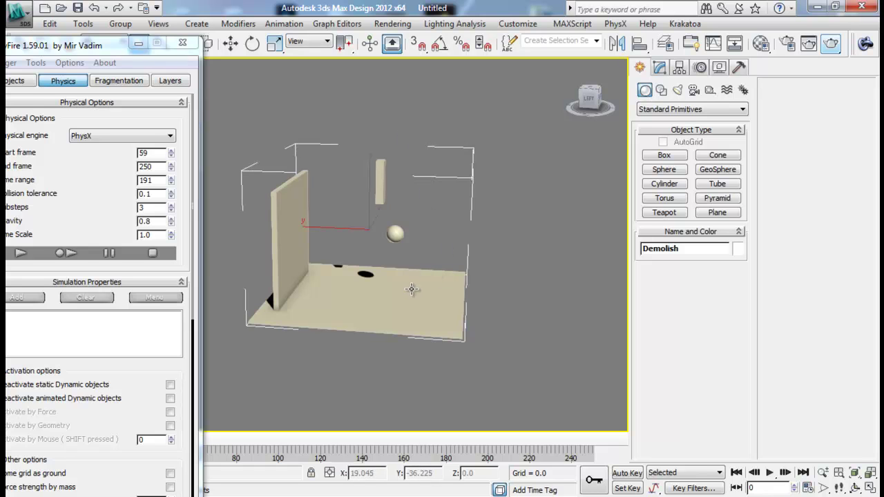
right_click(505, 221)
left_click(532, 183)
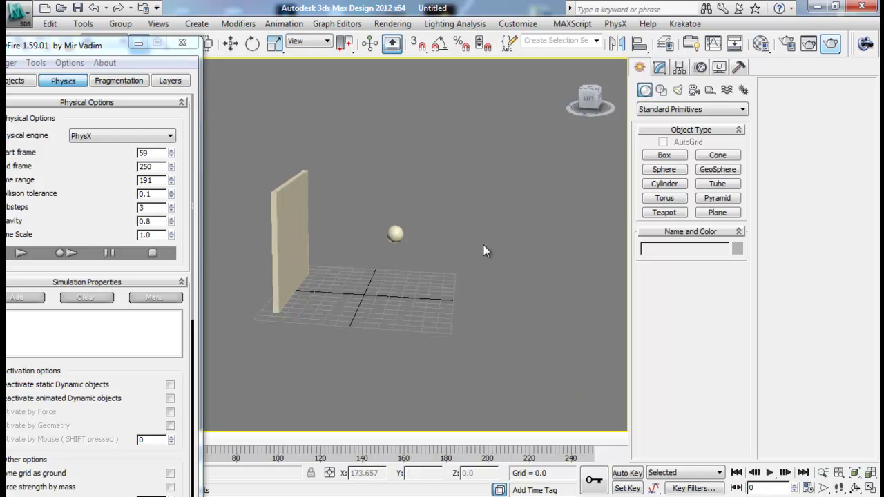
- Minimize the RayFire window, ungroup the wall and the sphere, and select the sphere on its own
left_click(323, 220)
left_click(183, 42)
left_click(423, 242)
left_click(297, 205)
left_click(120, 23)
left_click(141, 56)
left_click(421, 247)
left_click(397, 233)
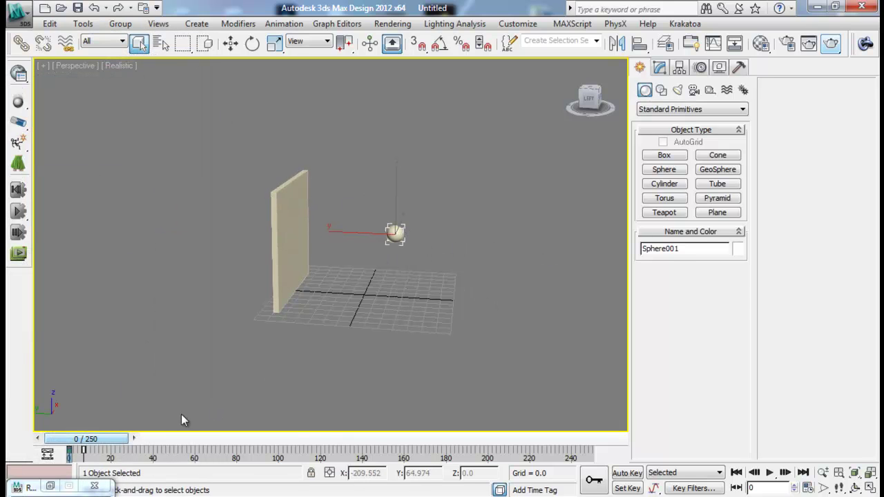
- Scrub the timeline to check the sphere's animation toward the wall, keeping the sphere selected
left_click_drag(114, 438, 83, 442)
left_click(295, 203)
left_click(350, 365)
left_click(394, 233)
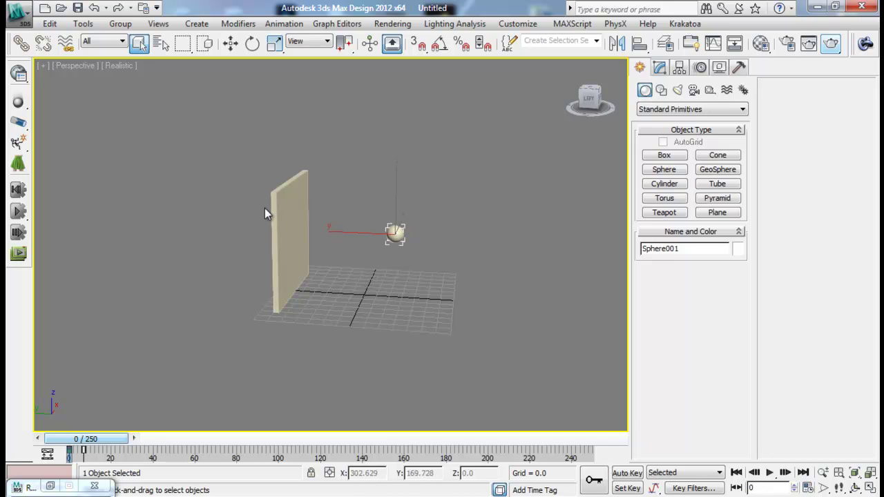
- Restore the RayFire window, place it clear of the wall and sphere, and set Substeps to 1
left_click(50, 486)
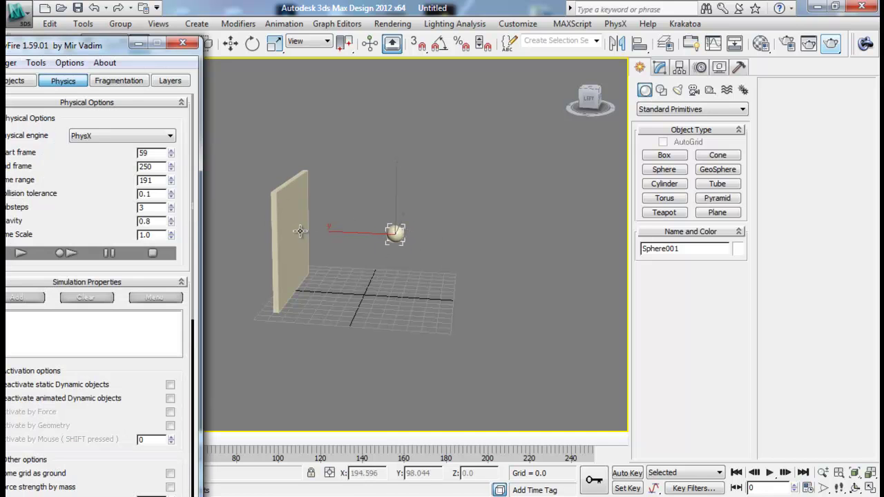
left_click_drag(145, 51, 713, 51)
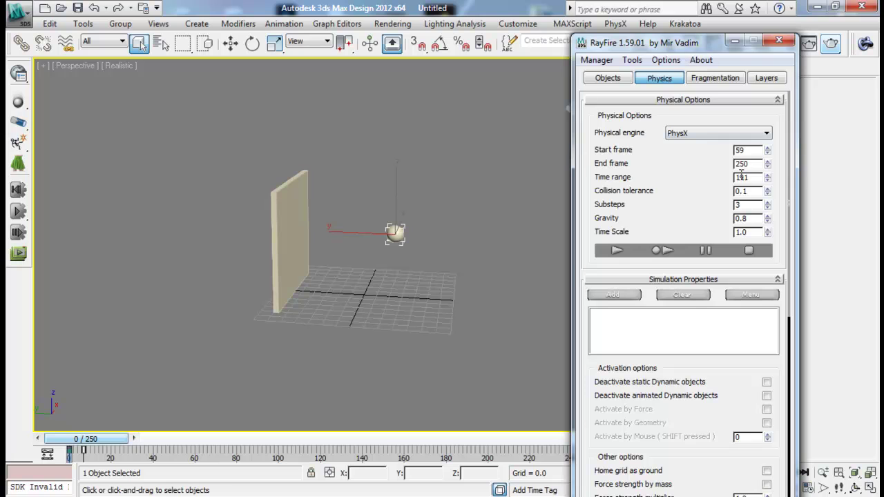
double_click(747, 205)
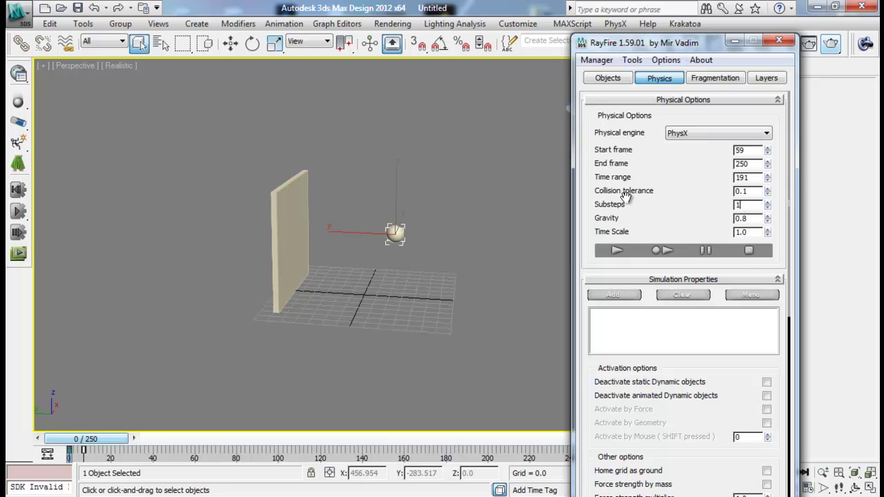
- Turn on Home grid as ground and Deactivate animated Dynamic objects for the simulation
scroll(692, 338, "down", 5)
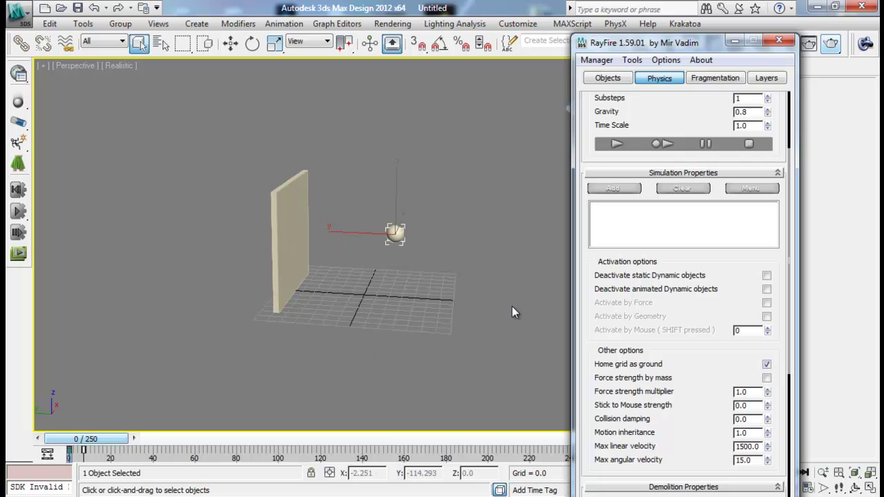
scroll(646, 329, "up", 5)
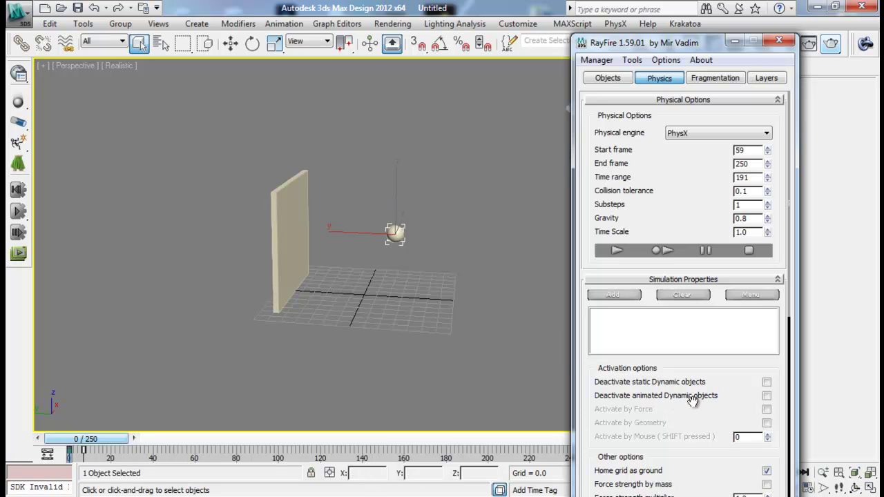
left_click(766, 396)
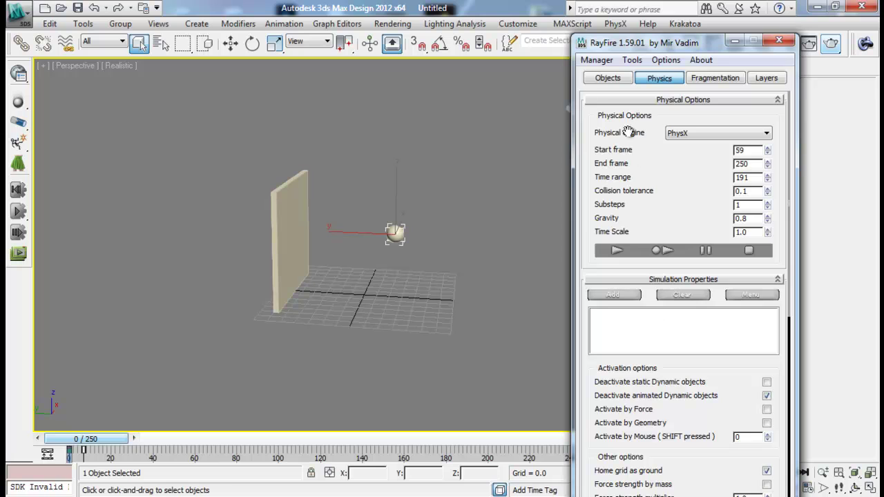
- Clear RayFire's Dynamic / Impact Objects list and add the sphere and the wall to it again
left_click(611, 78)
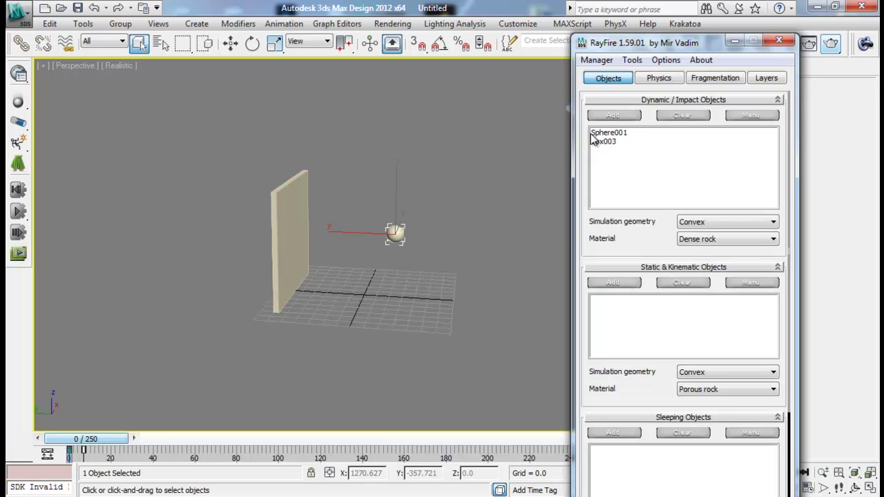
left_click_drag(592, 138, 610, 140)
left_click(682, 115)
left_click(288, 239, "ctrl")
left_click(614, 115)
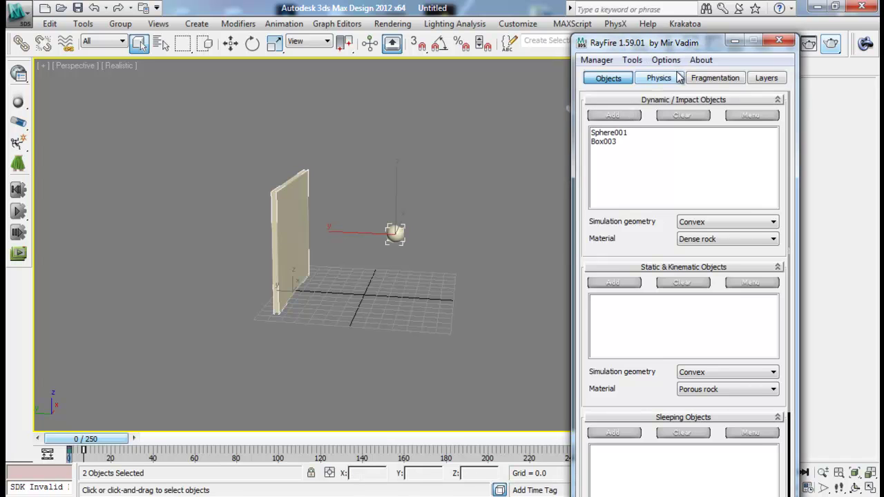
- Set the simulation's start frame to 0 and bake the physics simulation of the sphere and wall
left_click(662, 78)
mouse_move(696, 203)
left_mouse_down()
mouse_move(695, 182)
mouse_move(695, 203)
left_mouse_up()
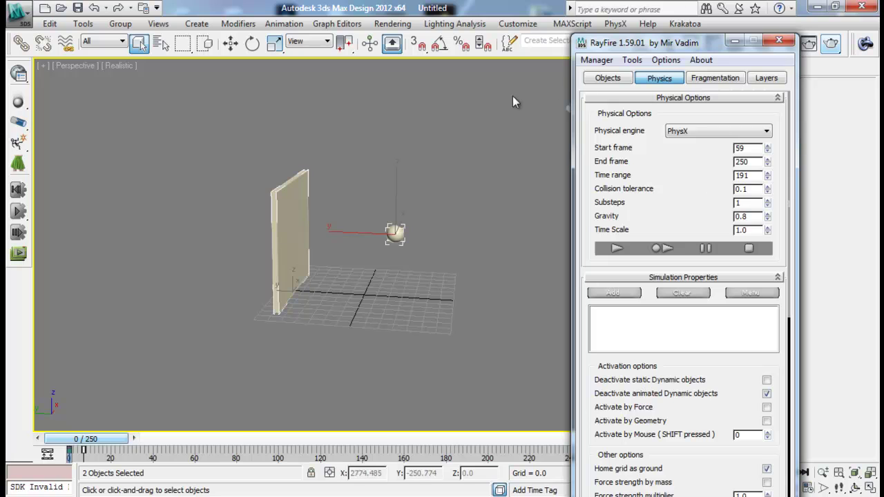
left_click(660, 249)
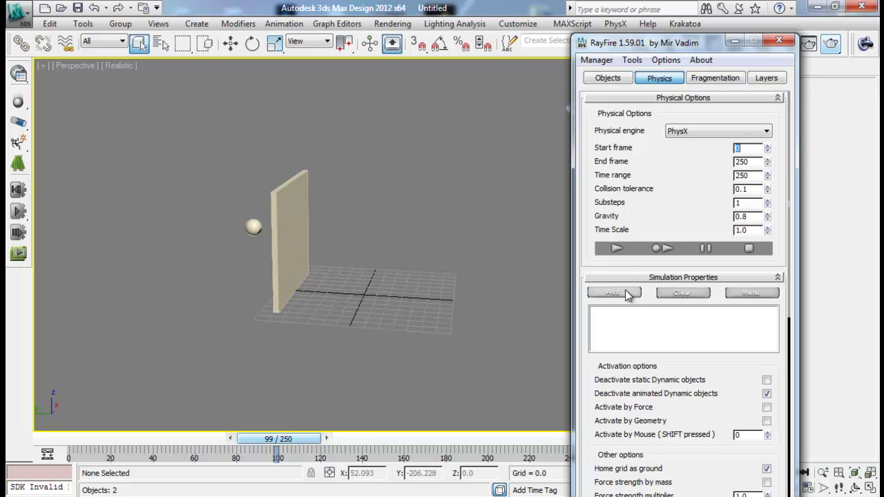
- Run the bake again with Substeps set to 2, then reset the simulation and return to frame 0
left_click(660, 249)
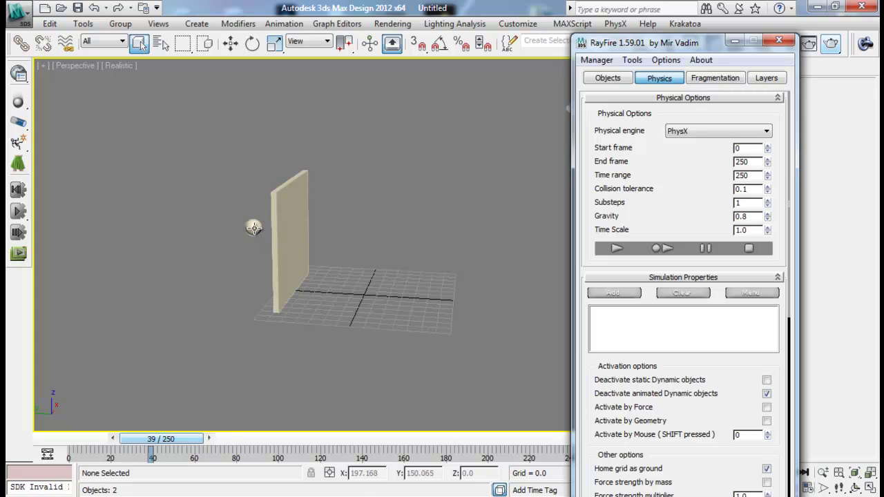
left_click_drag(179, 444, 97, 438)
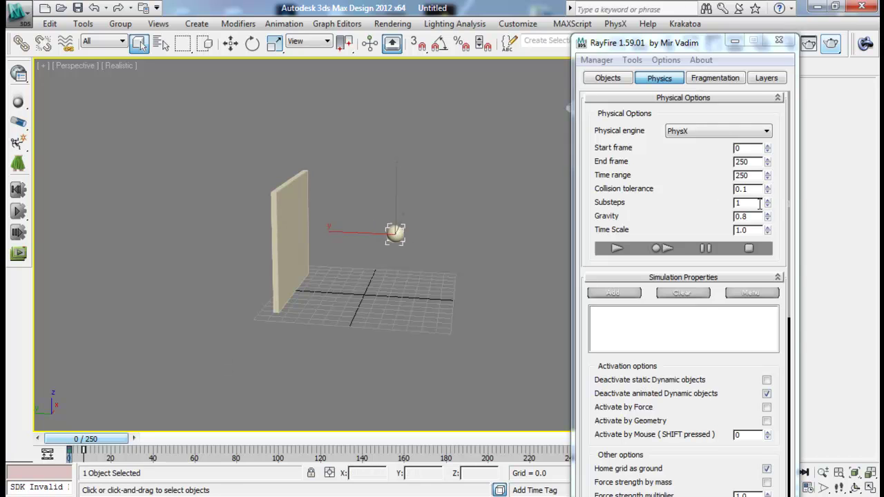
left_click_drag(754, 203, 640, 194)
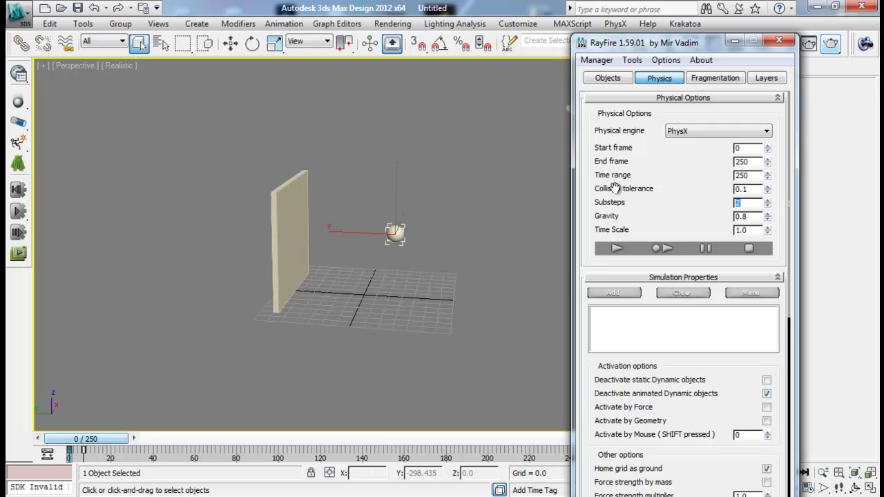
left_click(660, 249)
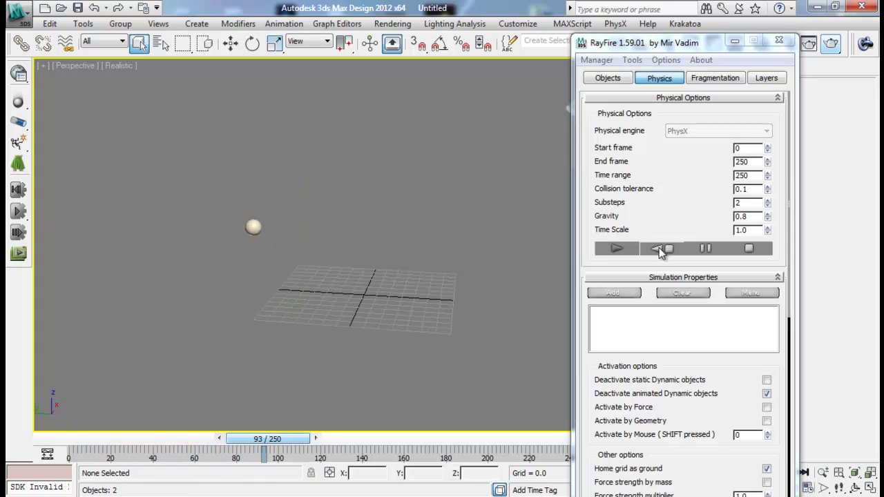
left_click(660, 250)
left_click_drag(294, 439, 6, 444)
key("q")
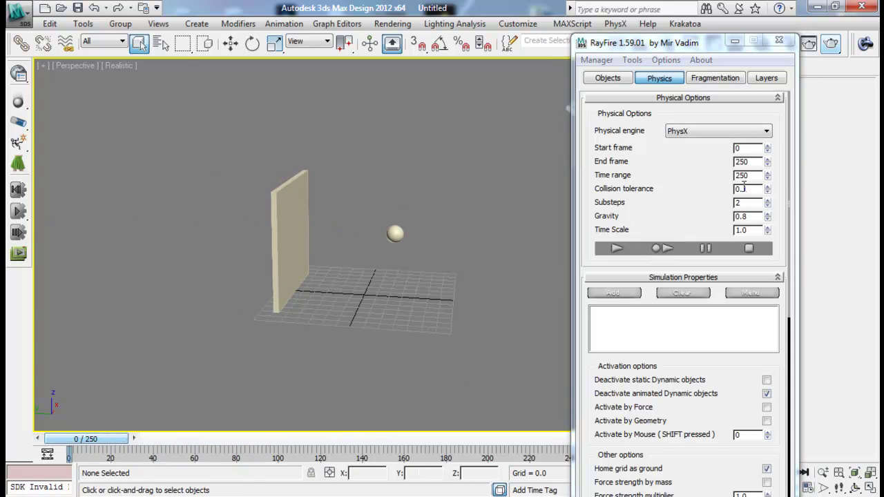
- Select the sphere and set the simulation's Substeps to 3
left_click(395, 233)
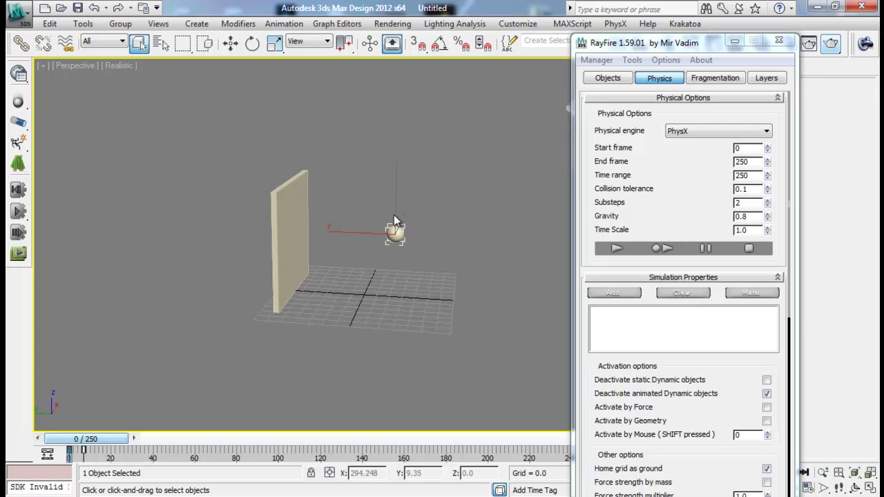
double_click(759, 202)
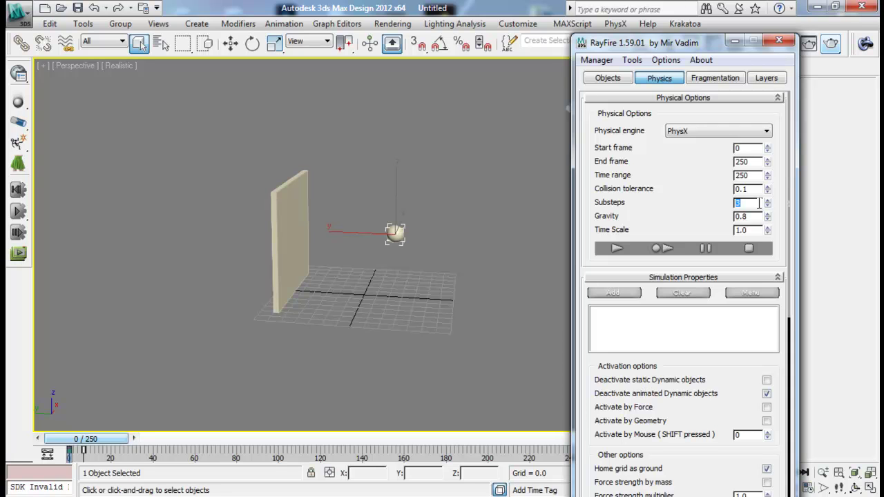
middle_click_drag(365, 244, 321, 243)
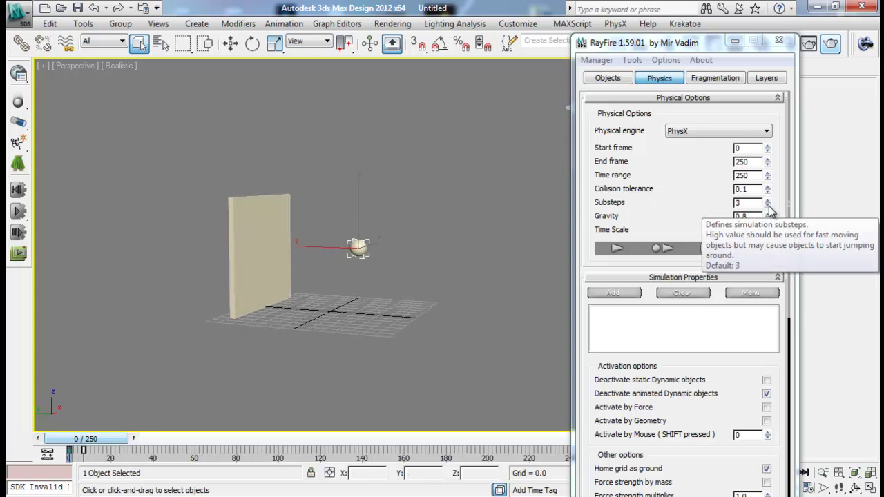
- Select the sphere and then the wall to identify the two simulated objects
left_click(424, 269)
middle_click_drag(424, 265, 439, 271)
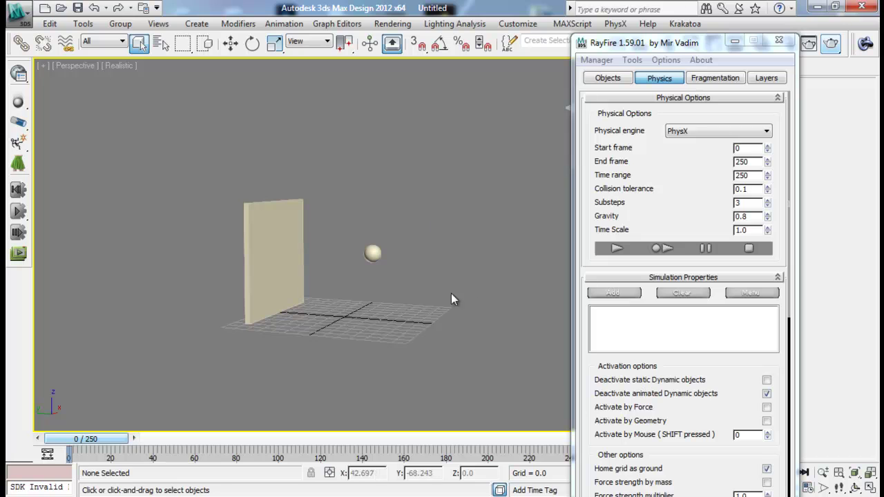
left_click_drag(355, 163, 427, 300)
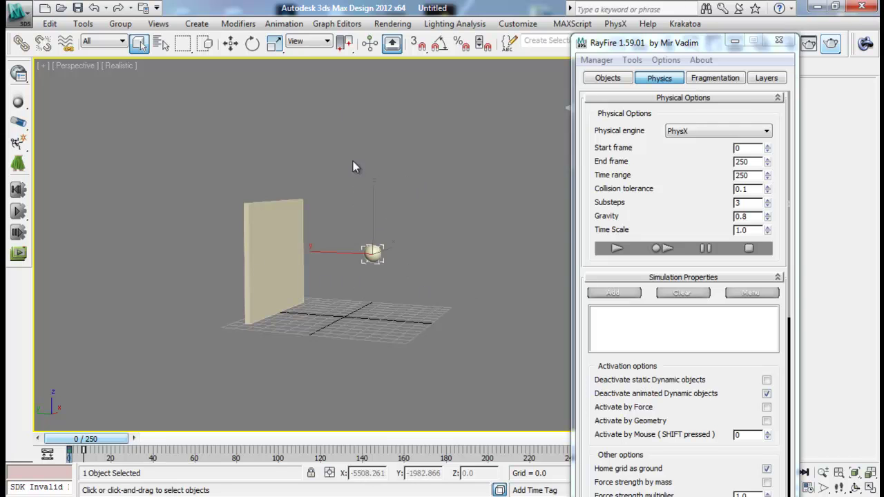
left_click_drag(345, 235, 390, 265)
left_click(276, 255)
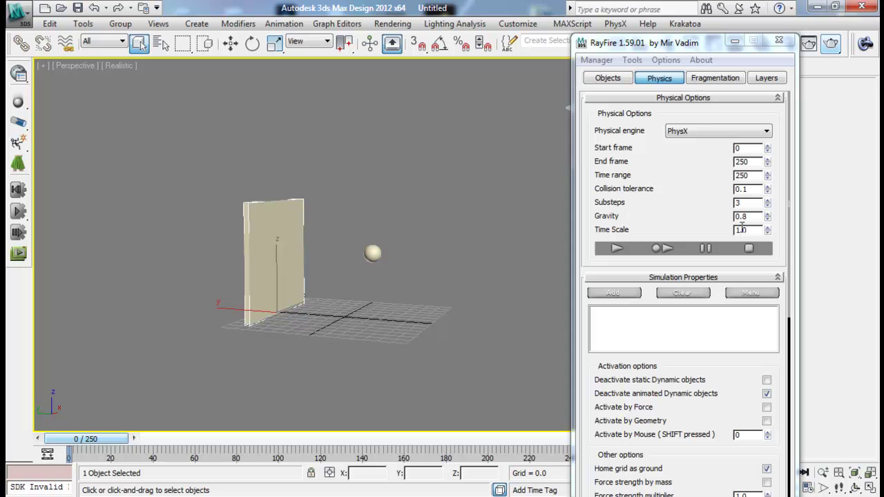
mouse_move(394, 201)
middle_mouse_down()
mouse_move(387, 210)
mouse_move(384, 194)
middle_mouse_up()
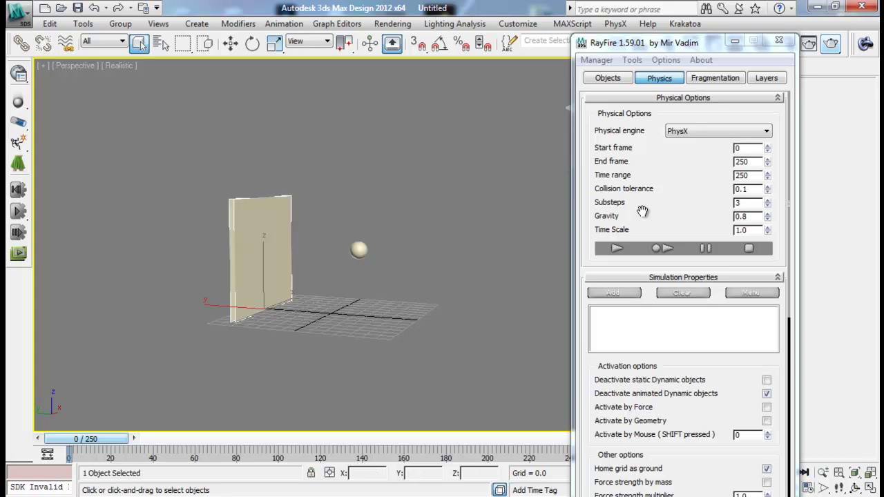
- Place the RayFire window clear of the wall and sphere, then bake the simulation and stop it early
left_click_drag(706, 46, 564, 48)
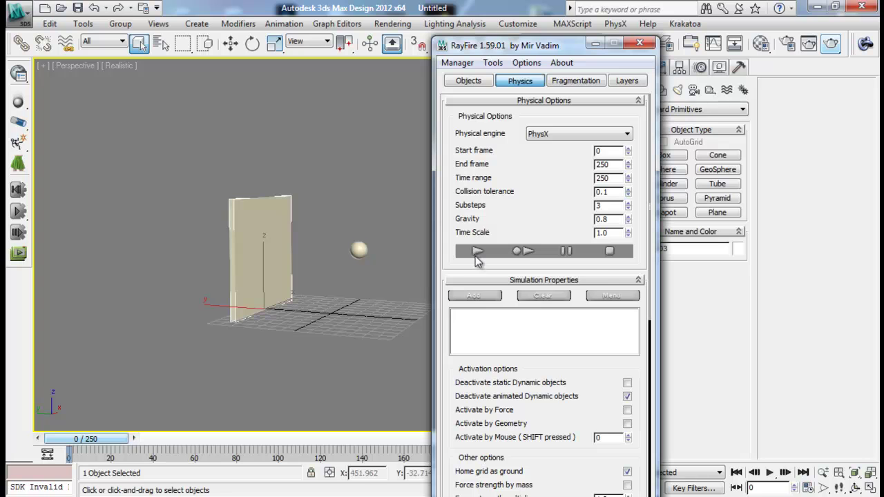
middle_click_drag(260, 285, 250, 289, "alt")
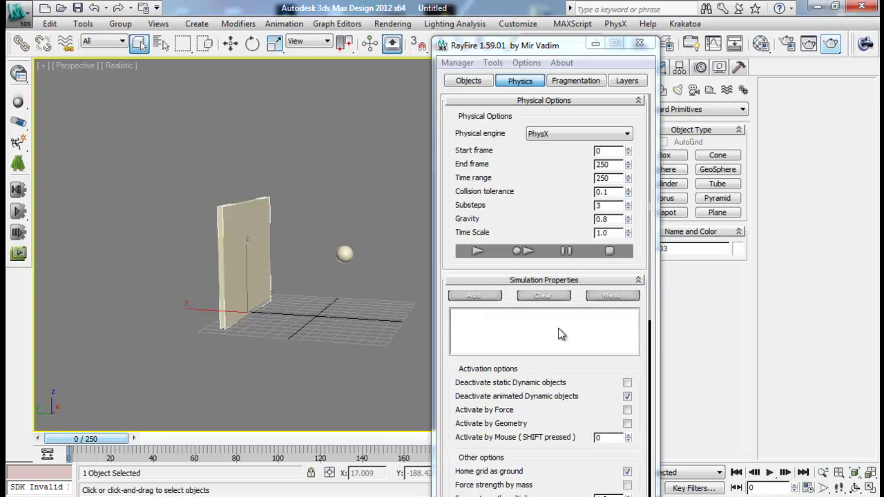
mouse_move(98, 442)
left_mouse_down()
mouse_move(187, 440)
mouse_move(90, 441)
left_mouse_up()
left_click_drag(563, 46, 747, 47)
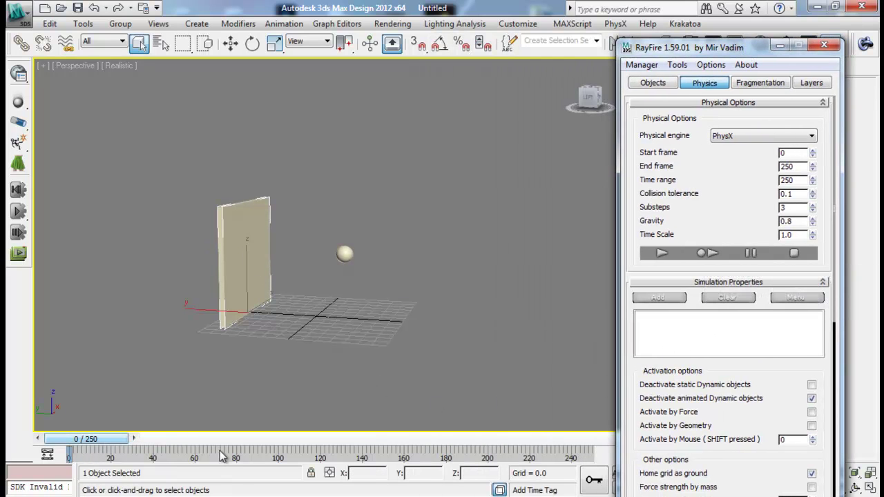
left_click(711, 254)
left_click(794, 253)
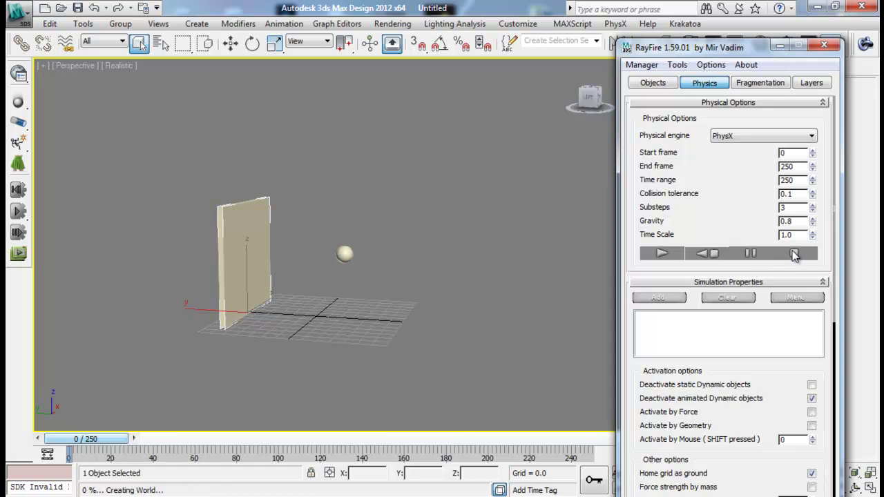
- Scrub to frame 32, examine the baked keys of the wall and the sphere, and return to frame 0
left_click_drag(114, 439, 148, 445)
scroll(393, 253, "down", 5)
left_click(138, 43)
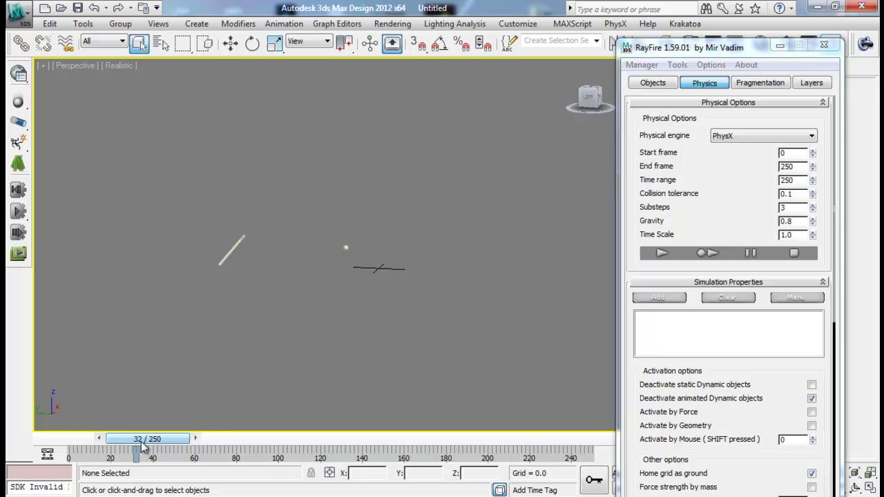
left_click(230, 252)
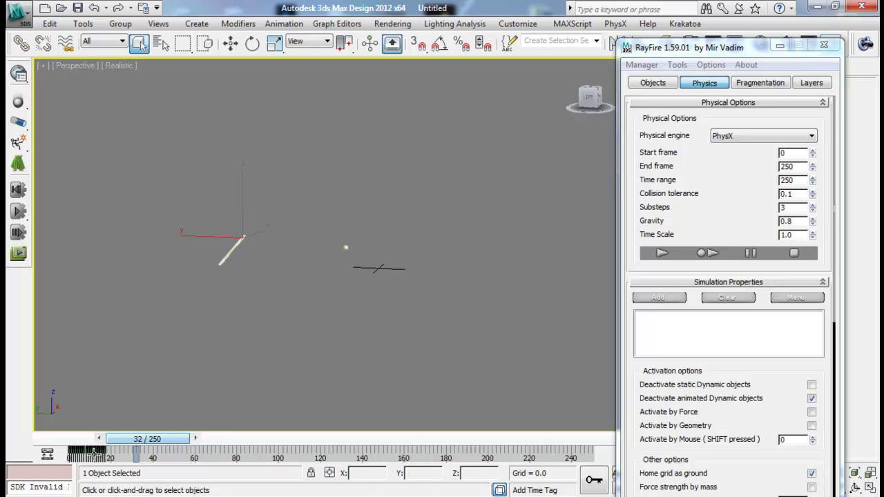
left_click_drag(341, 174, 381, 309)
left_click_drag(226, 166, 260, 314)
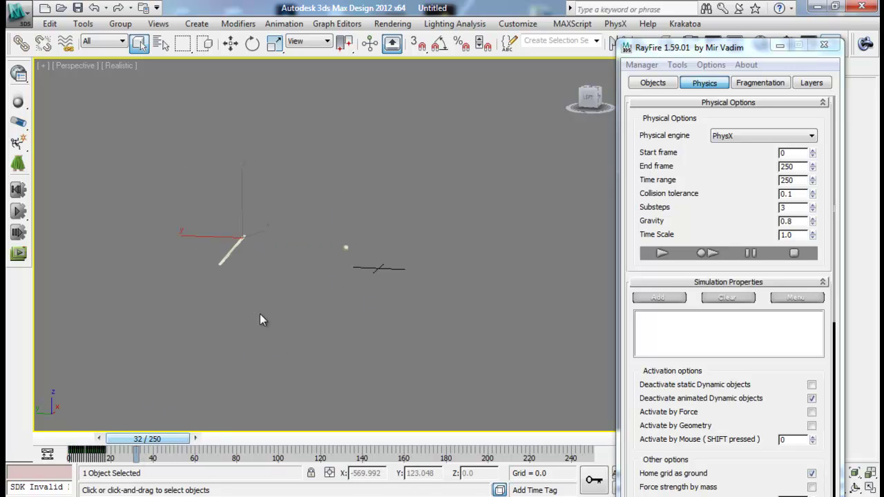
left_click_drag(151, 438, 25, 440)
middle_click_drag(416, 351, 366, 263)
scroll(376, 365, "up", 2)
scroll(376, 365, "up", 5)
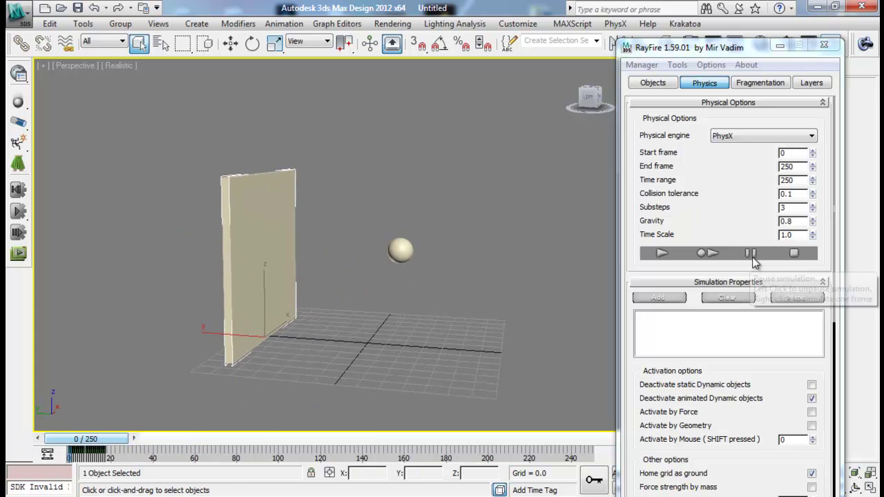
- Move the RayFire window aside, browse the force space warps and display the RayFire helper types available for creation
scroll(771, 210, "down", 5)
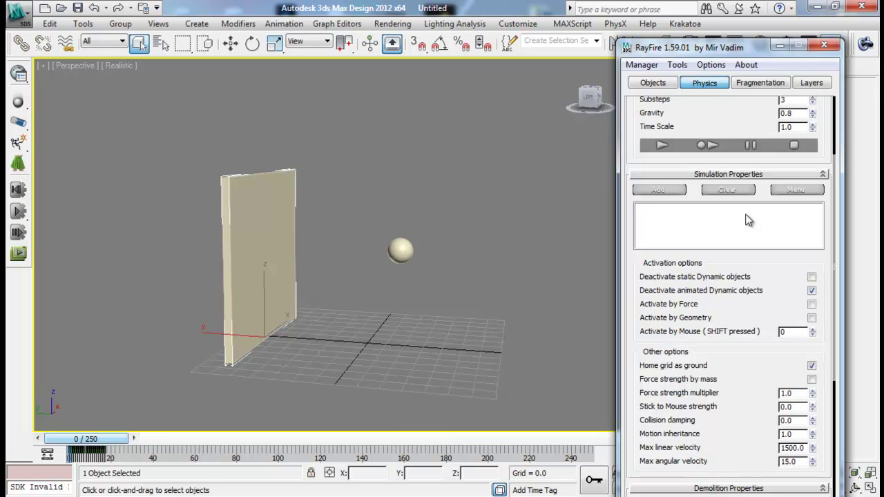
left_click_drag(757, 46, 398, 46)
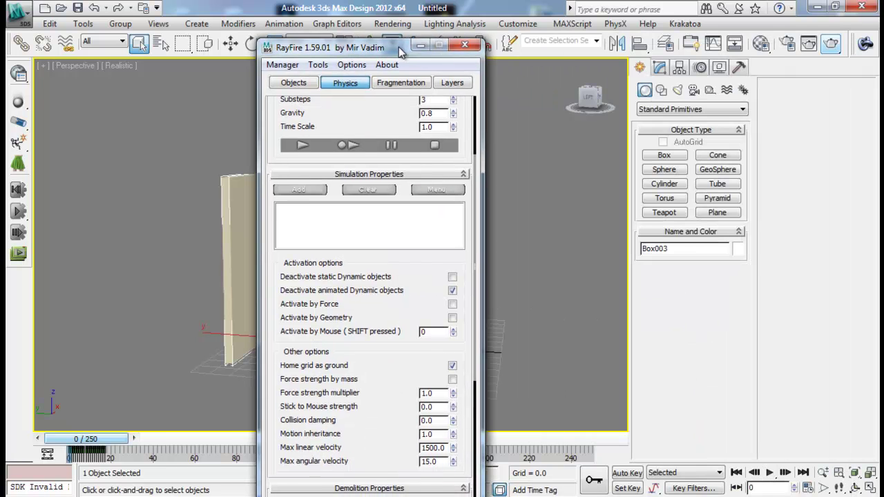
left_click(726, 90)
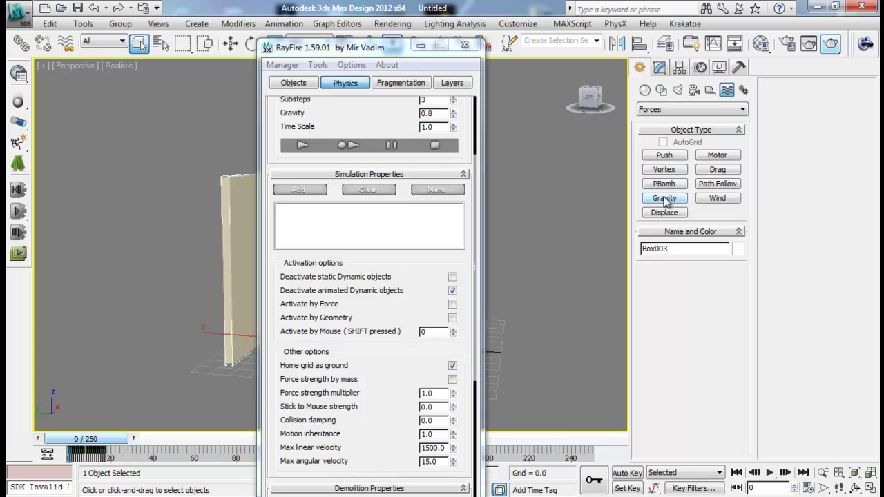
left_click(706, 111)
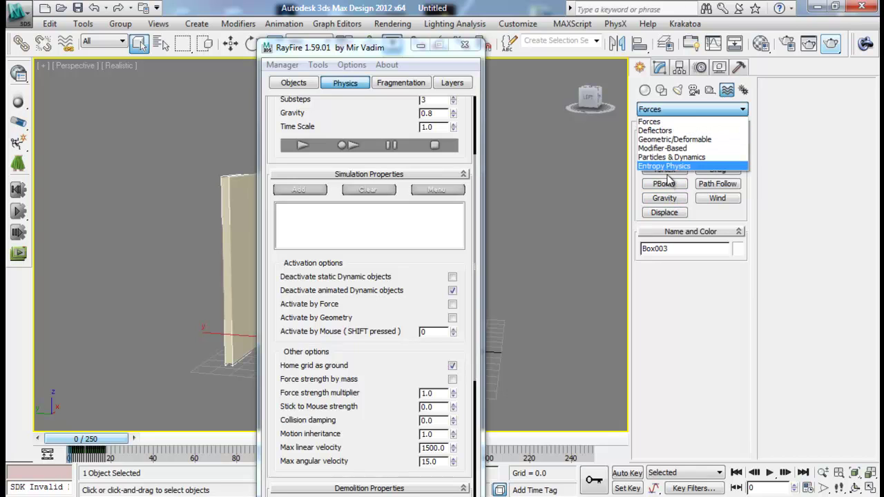
left_click(717, 97)
left_click(711, 91)
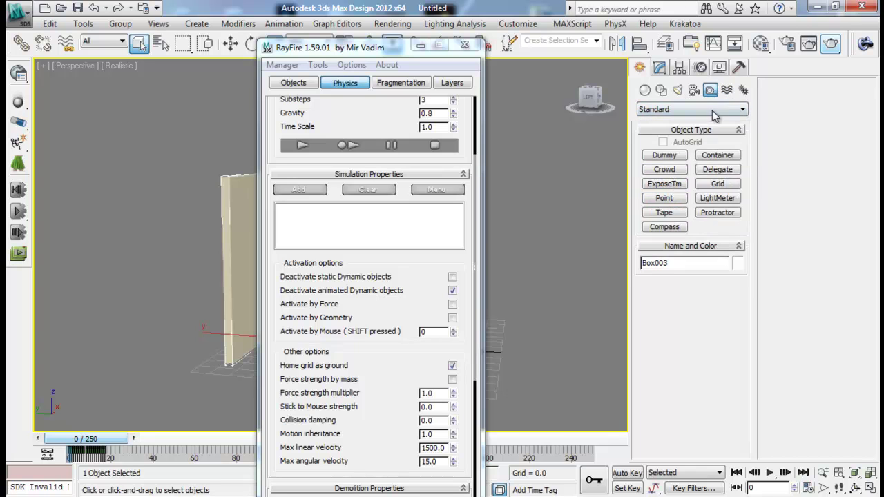
left_click(691, 109)
left_click(673, 198)
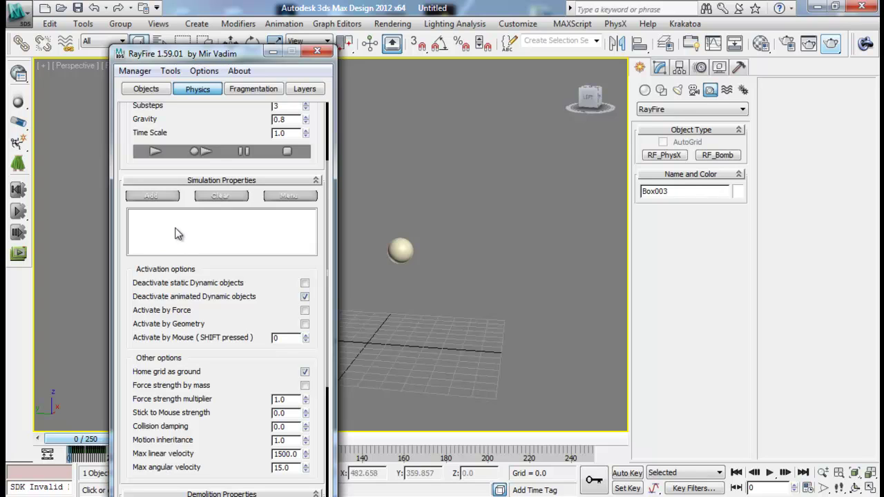
- Select the wall and the sphere at frame 0 and delete both from the scene
left_click_drag(218, 163, 217, 183)
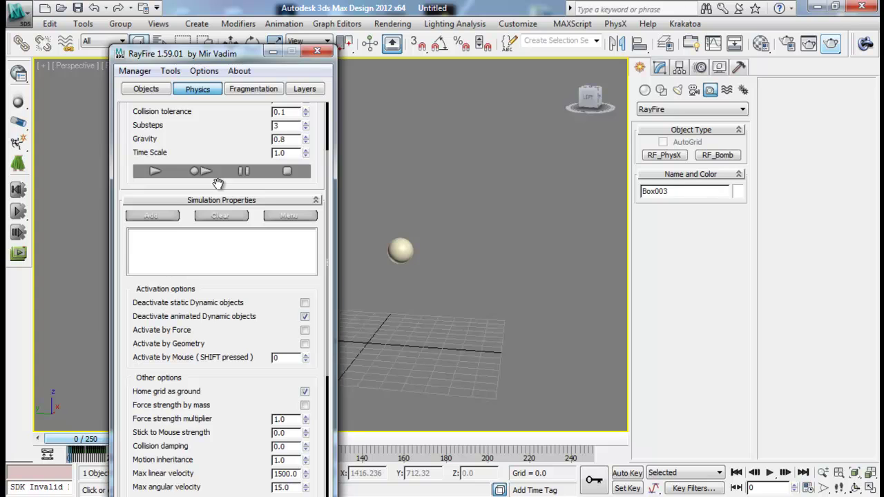
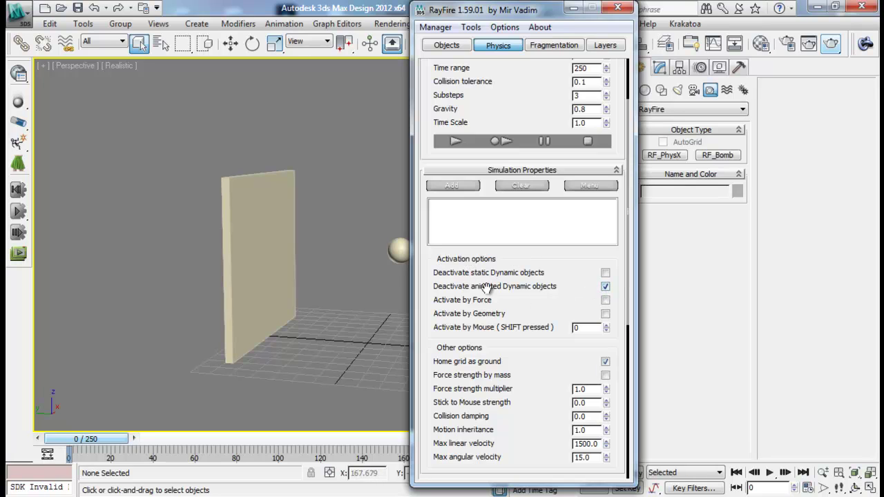
middle_click_drag(296, 287, 162, 286)
middle_click_drag(225, 273, 255, 266, "alt")
left_click(267, 258)
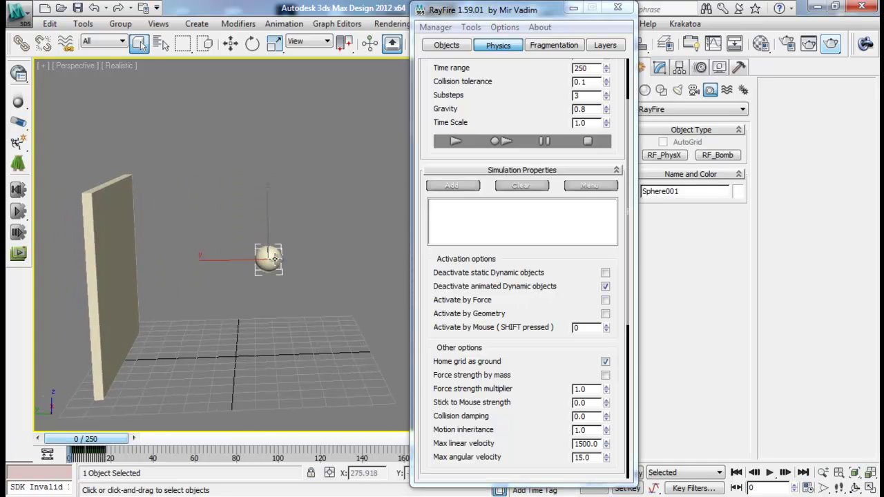
left_click_drag(83, 442, 39, 442)
left_click_drag(305, 161, 9, 371)
key("Delete")
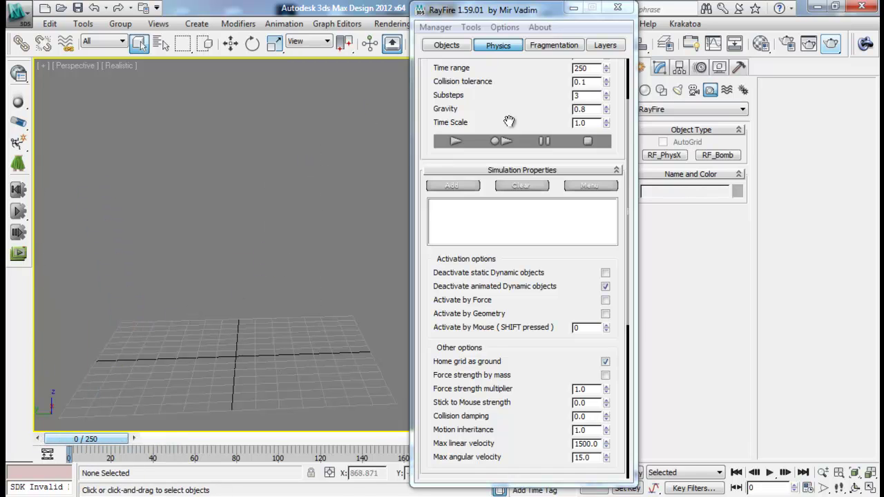
- Move the RayFire window out of the way and create a box about 53 long and 51 wide on the grid
left_click_drag(530, 15, 875, 92)
left_click(664, 109)
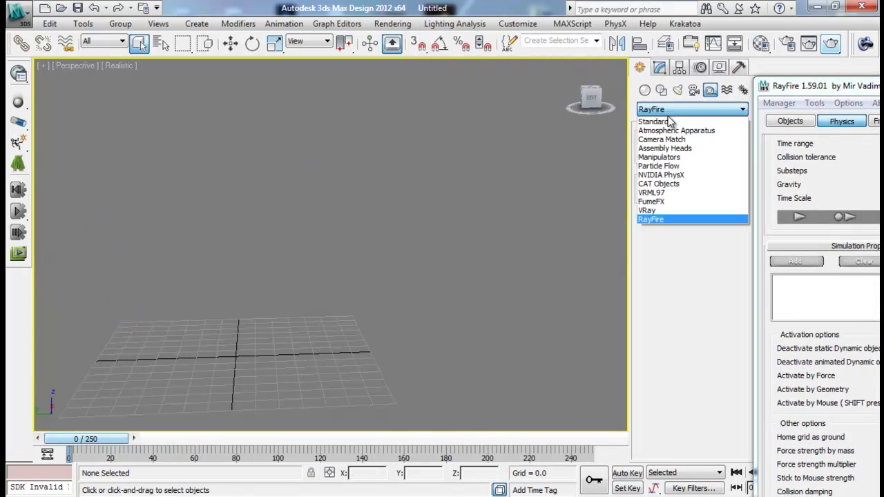
left_click(665, 119)
left_click(644, 91)
left_click(665, 155)
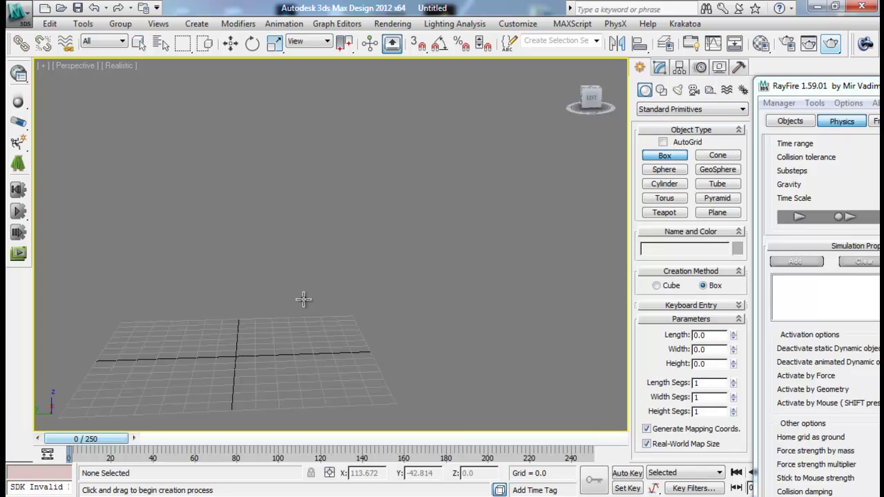
left_click_drag(284, 324, 373, 360)
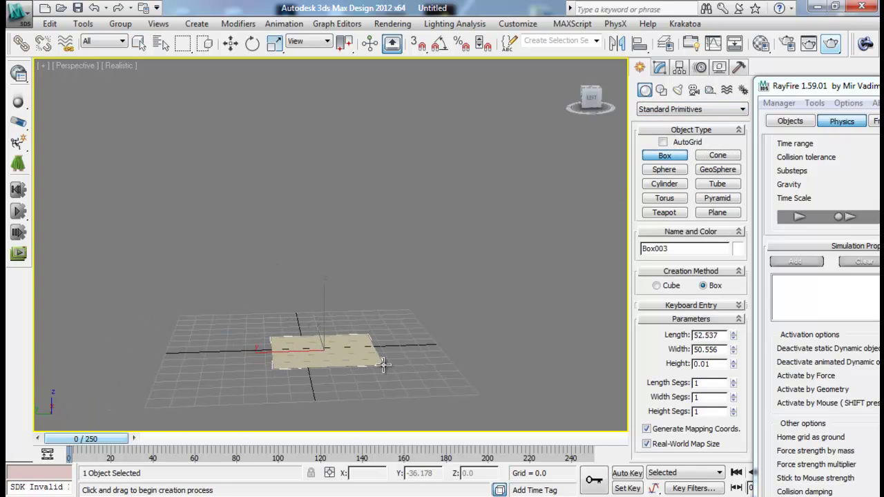
left_click(385, 331)
- Raise the box vertically above the grid to a Z position of about 97
key("w")
left_click_drag(323, 299, 327, 115)
middle_click_drag(404, 172, 482, 270)
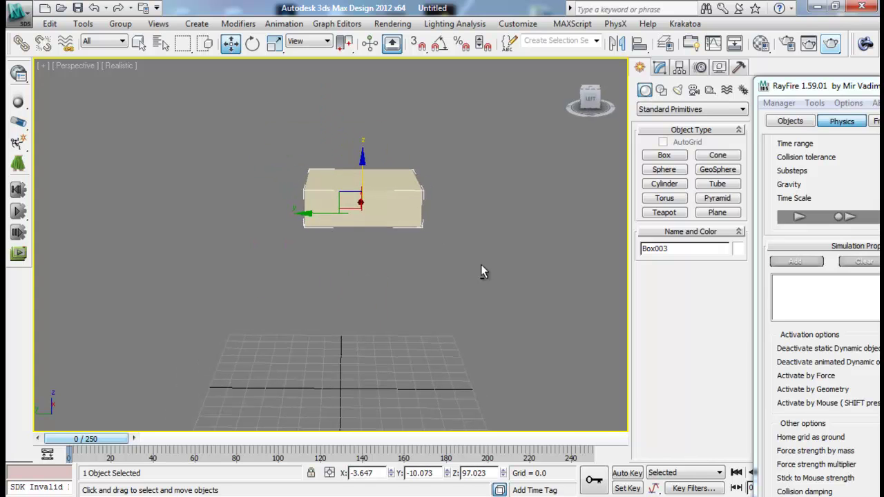
- With Auto Key on, animate the box moving along Y to about 369 at frame 161, and turn Auto Key off
left_click(629, 474)
left_click_drag(124, 440, 436, 440)
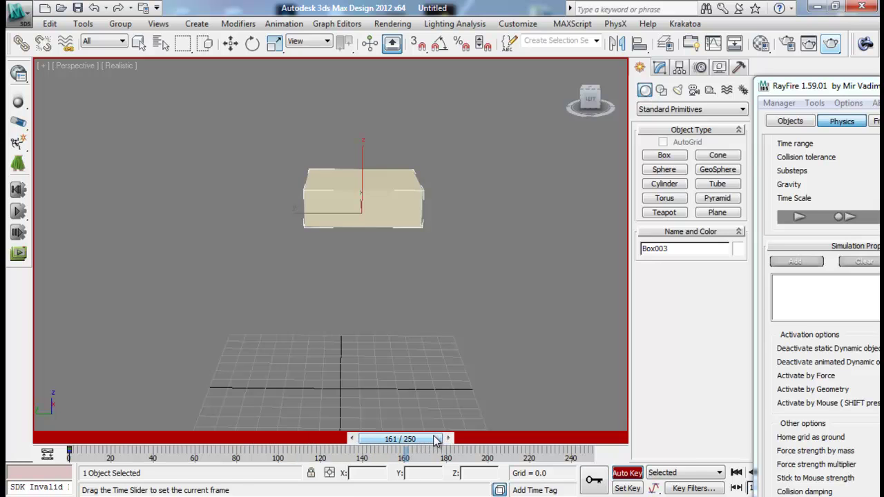
key("w")
middle_click_drag(372, 276, 493, 318)
scroll(494, 318, "down", 4)
left_click_drag(340, 250, 17, 238)
middle_click_drag(175, 252, 349, 231)
left_click(627, 473)
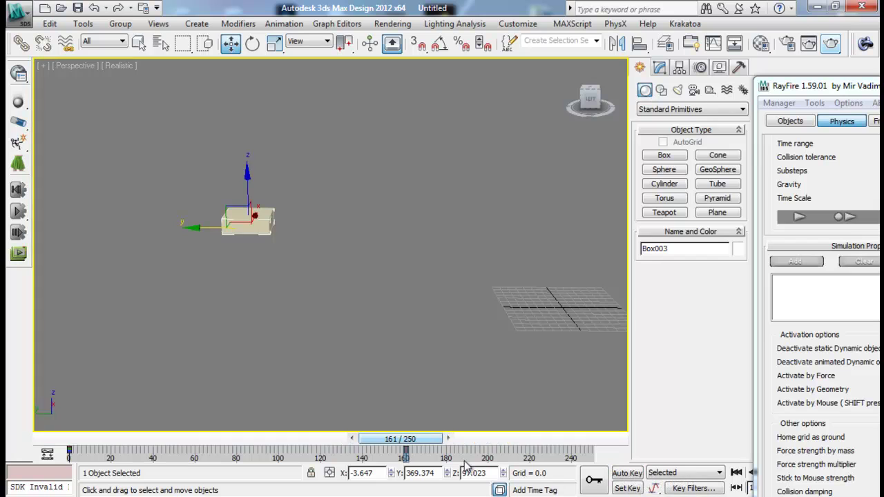
- Return to frame 0 and delete all of the box's animation keys
left_click_drag(419, 439, 88, 439)
middle_click_drag(361, 268, 332, 219)
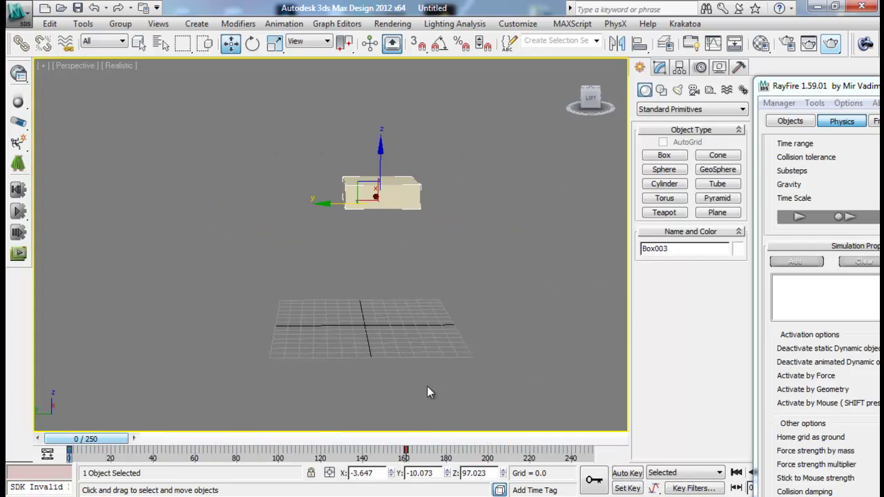
left_click_drag(434, 453, 9, 443)
key("Delete")
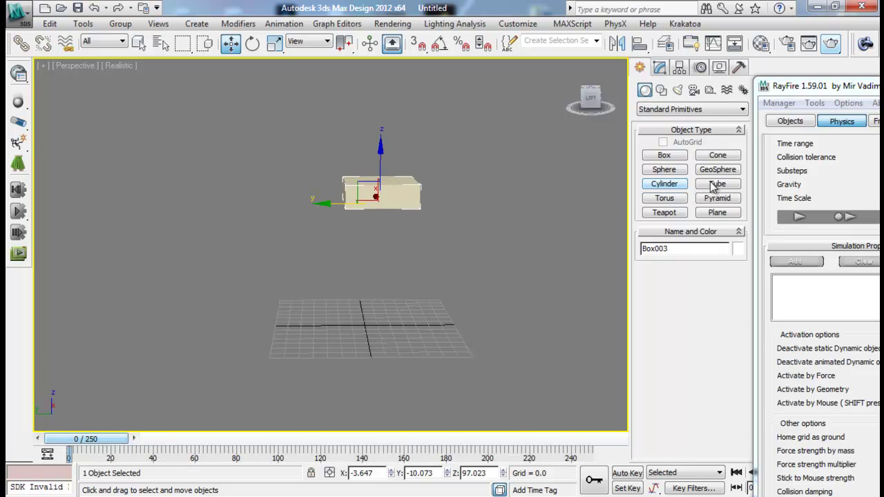
- Bring the RayFire window back over the viewport and add the box to the Dynamic / Impact Objects
left_click_drag(808, 94, 568, 54)
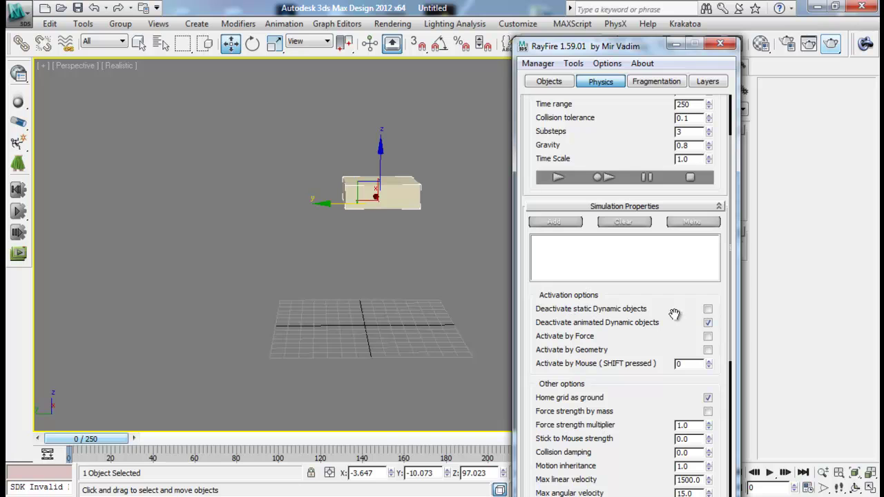
left_click(549, 81)
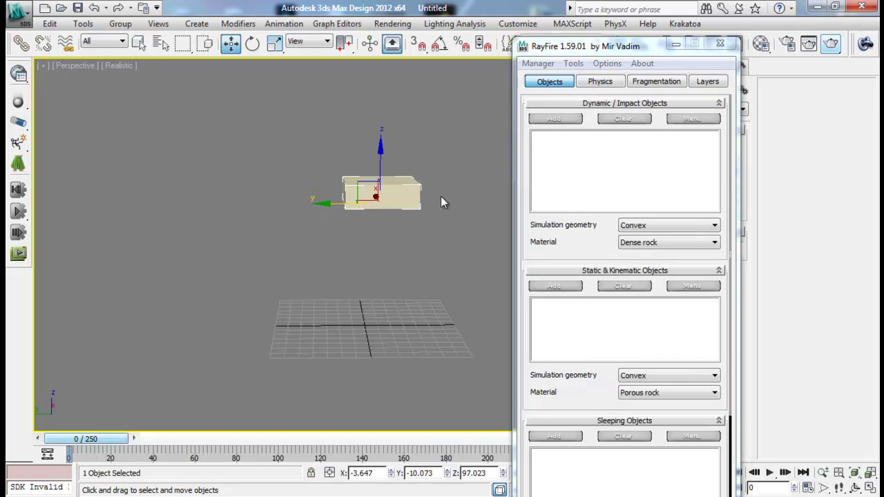
left_click(571, 120)
left_click(595, 82)
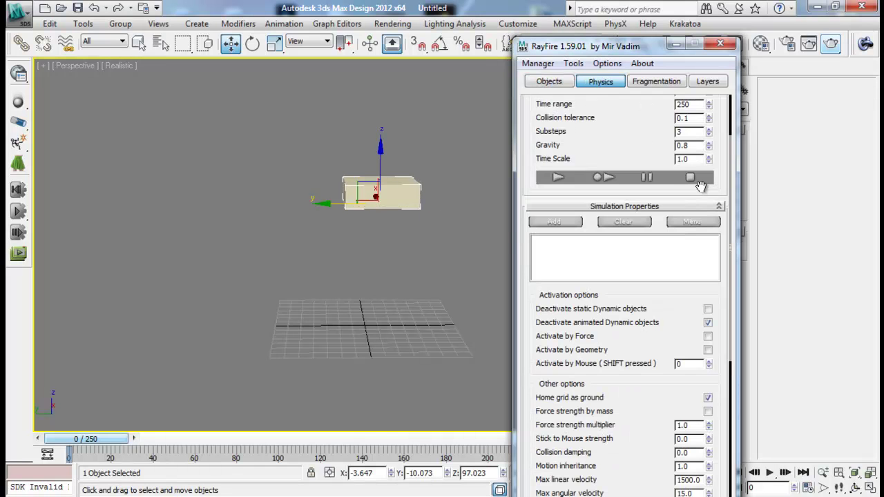
- Disable Deactivate animated Dynamic objects, preview the box simulation, stop it and return to frame 0
left_click(708, 322)
left_click(603, 179)
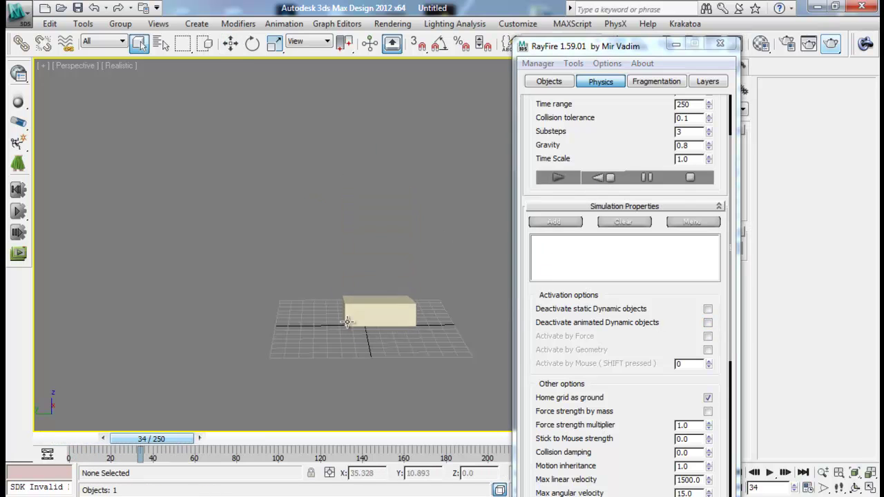
left_click(606, 178)
left_click_drag(305, 438, 86, 438)
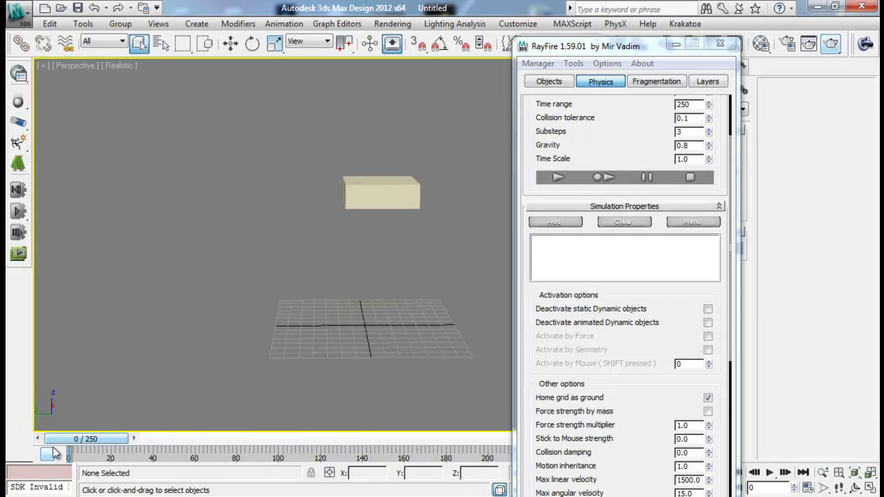
- Enable Deactivate static Dynamic objects, preview the box simulation, stop it and scrub back to frame 3
left_click_drag(250, 123, 449, 238)
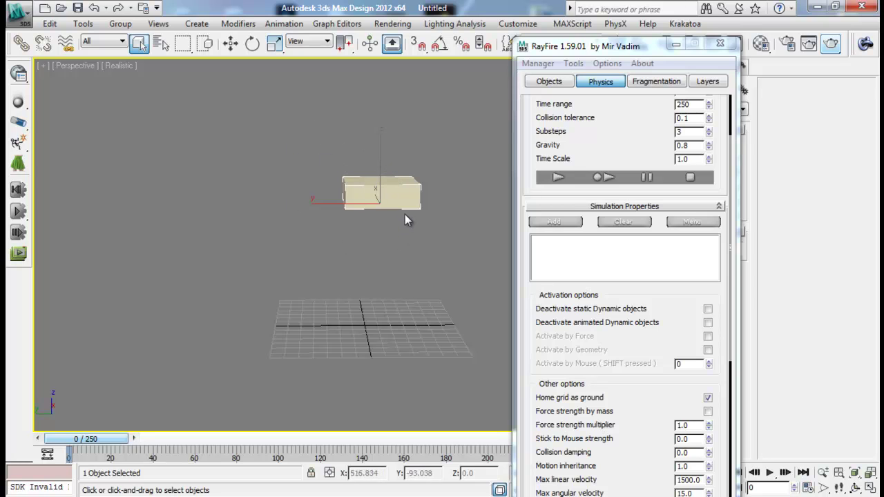
middle_click_drag(406, 219, 327, 228)
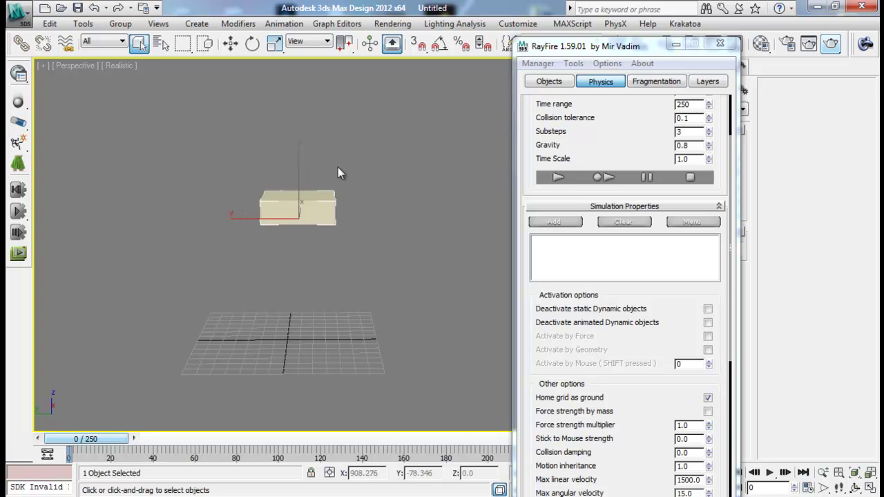
left_click(708, 309)
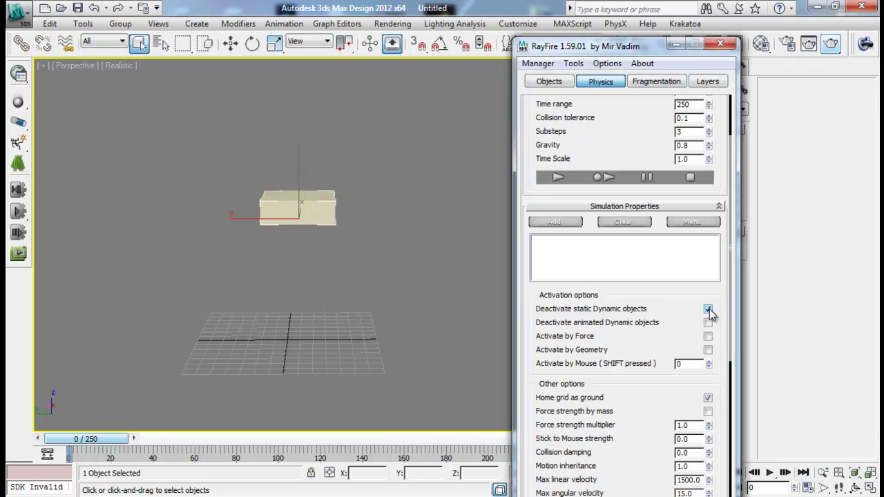
left_click(608, 179)
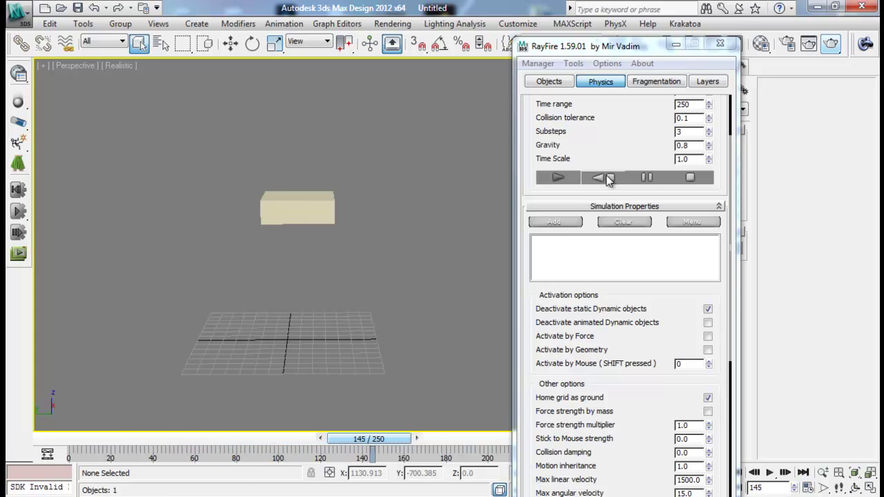
left_click(607, 177)
left_click_drag(444, 442, 258, 422)
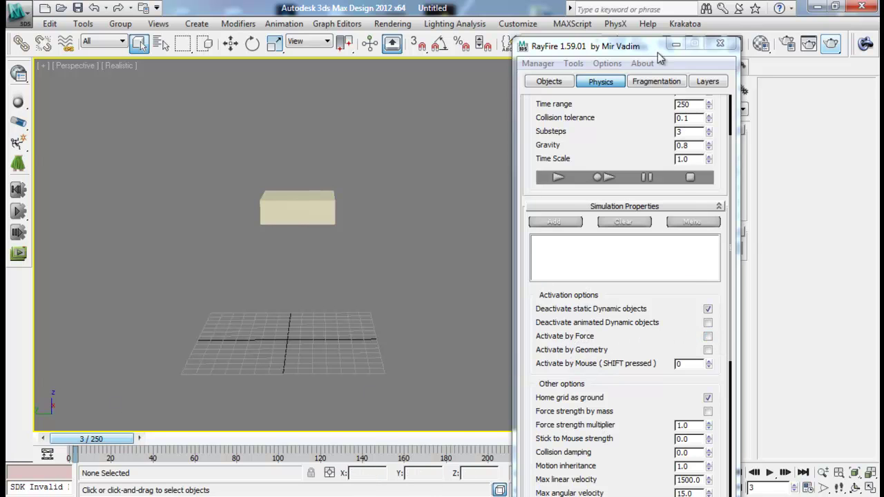
- Move the RayFire window aside and create a planar Gravity space warp with an icon size of about 21 on the grid
left_click_drag(658, 53, 533, 54)
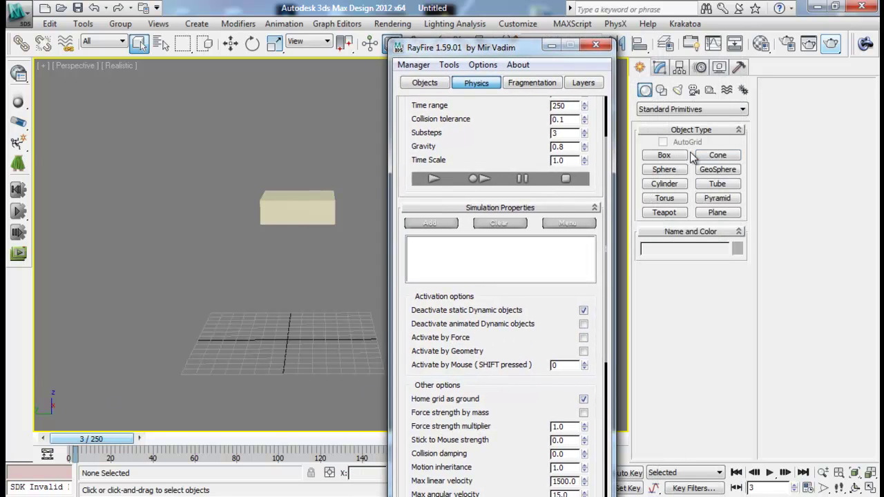
left_click(680, 68)
left_click(639, 67)
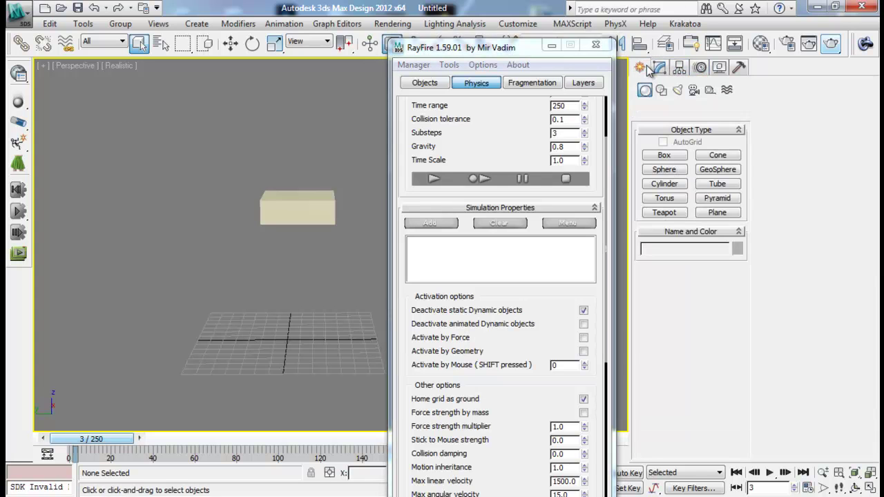
left_click(726, 90)
left_click(727, 110)
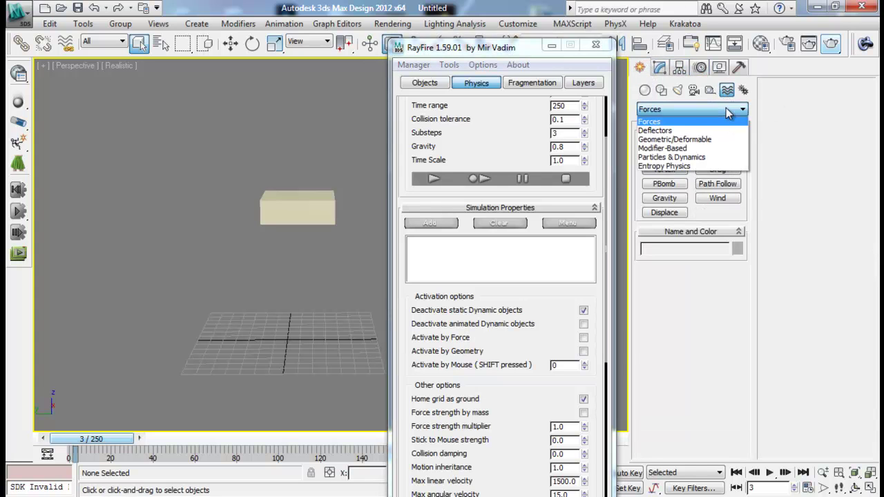
left_click(719, 122)
left_click(665, 198)
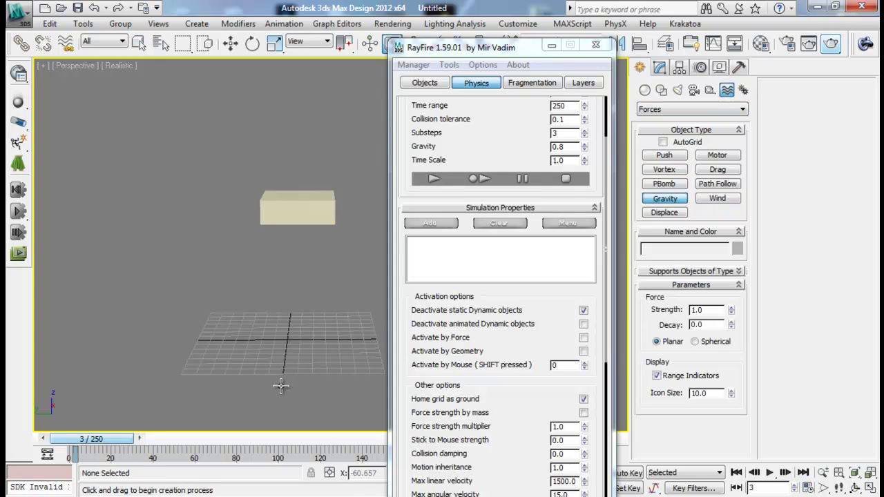
left_click_drag(219, 341, 234, 361)
right_click(261, 335)
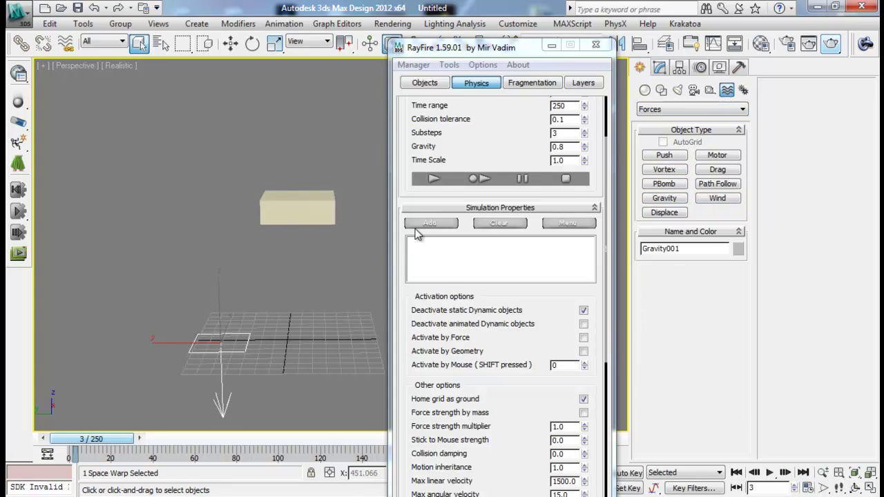
- Add the Gravity space warp to Simulation Properties, enable Activate by Force, and preview and stop the simulation
left_click(431, 223)
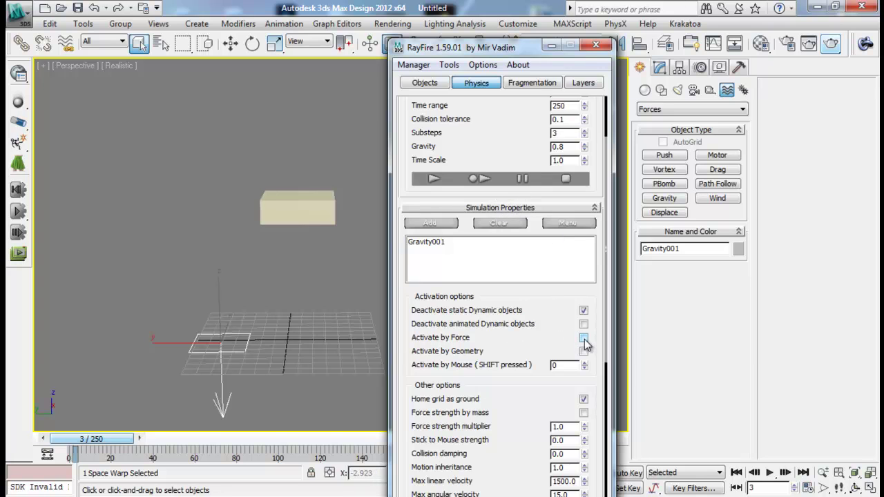
left_click(477, 178)
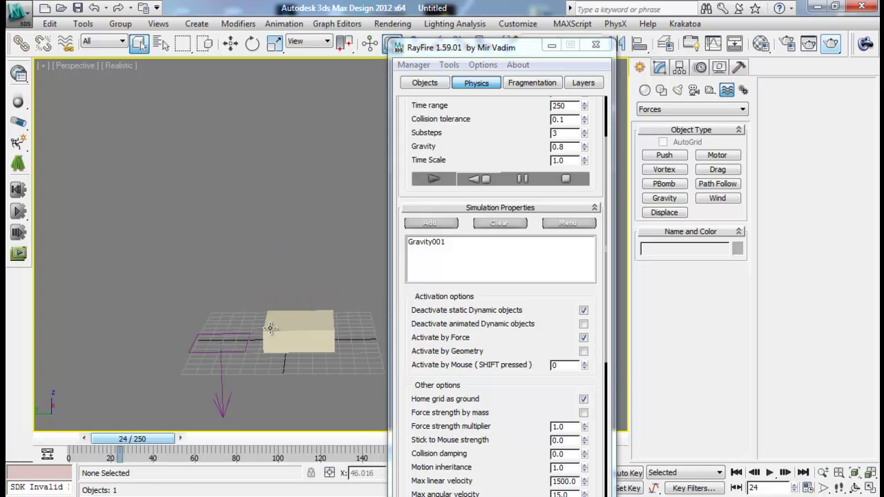
left_click(476, 182)
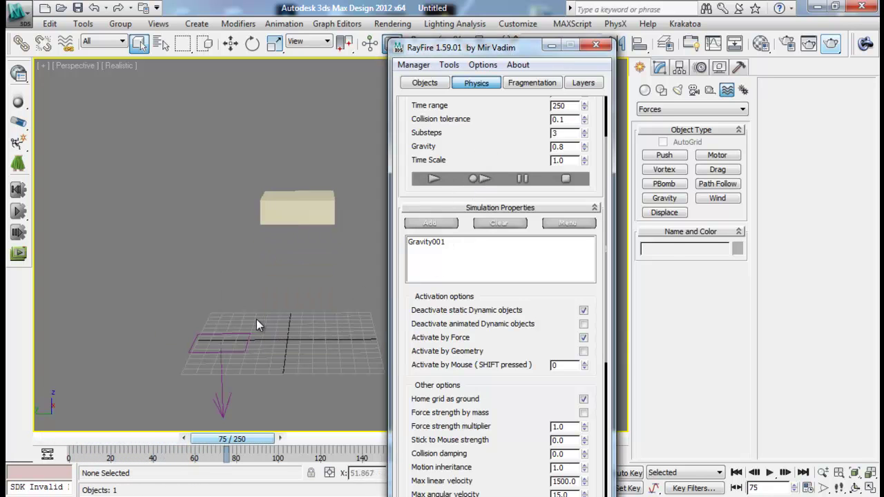
- Delete the Gravity space warp and switch the activation option from Activate by Force to Activate by Geometry
left_click(221, 344)
left_click_drag(329, 186, 276, 264)
left_click_drag(164, 426, 166, 424)
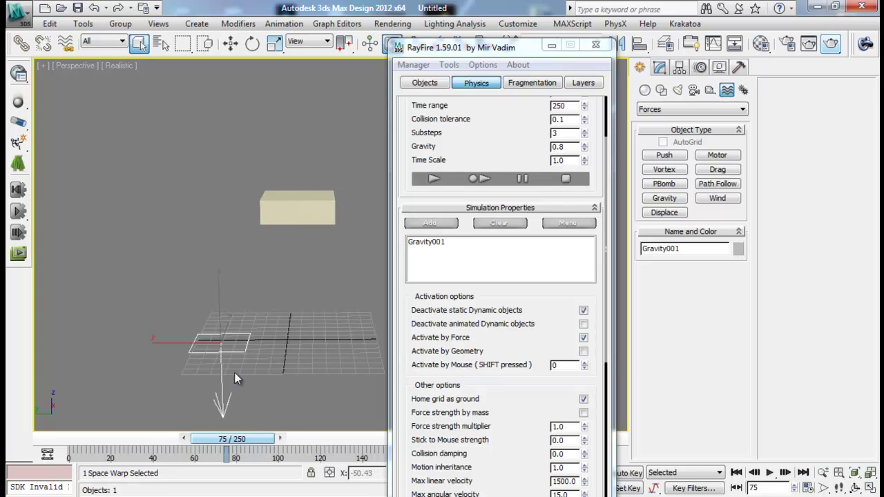
left_click(660, 67)
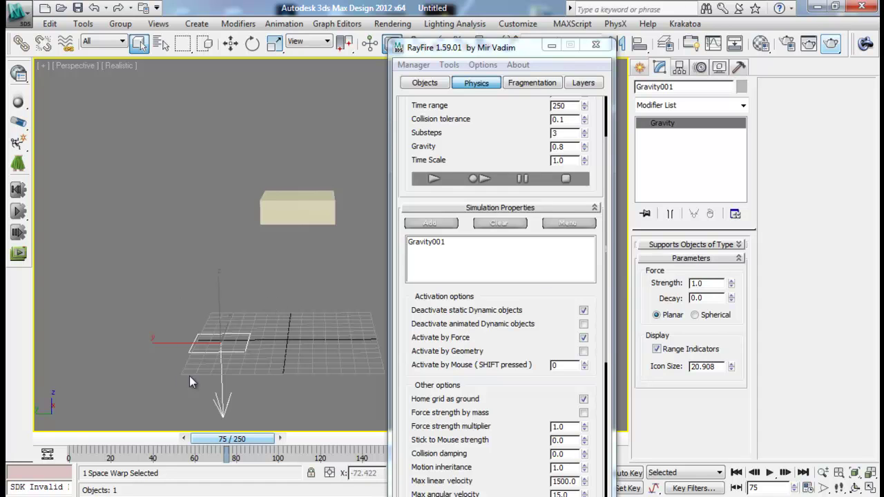
key("Delete")
left_click(584, 337)
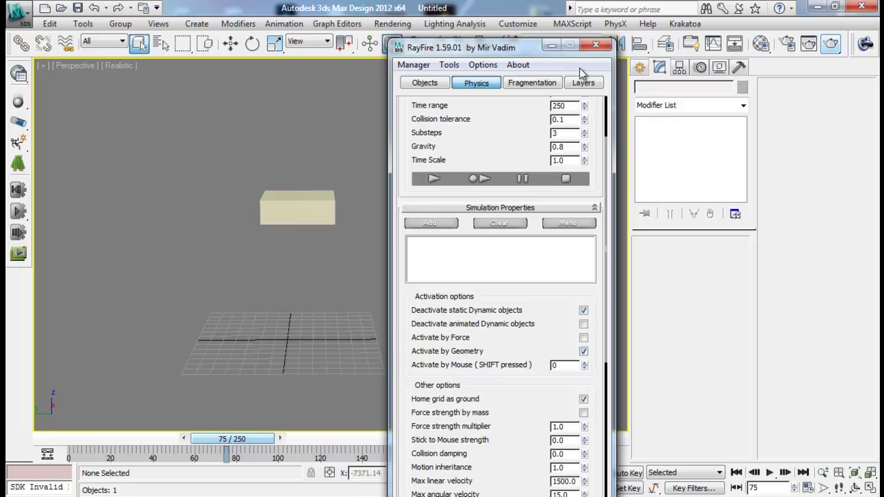
- Move the RayFire window out of the way and create a small sphere on the grid beneath the box
left_click_drag(515, 49, 701, 235)
left_click(639, 67)
left_click(644, 89)
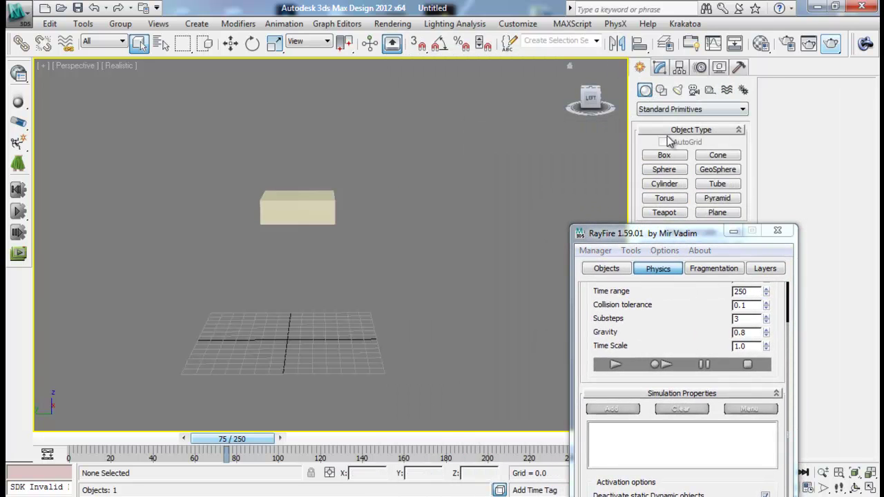
left_click(673, 174)
middle_click_drag(288, 298, 280, 336, "alt")
left_click_drag(267, 334, 276, 339)
key("w")
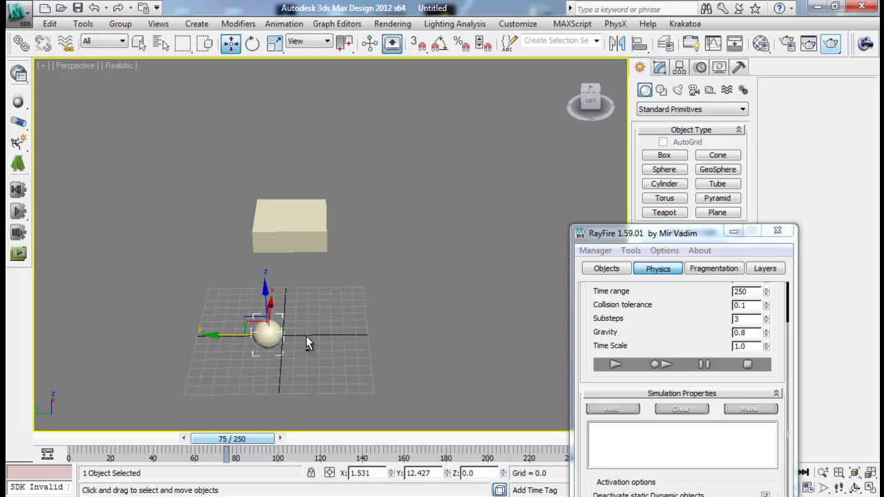
- Raise the sphere vertically above the box to a Z position of about 185
middle_click_drag(307, 339, 288, 298, "alt")
left_click_drag(267, 288, 267, 62)
middle_click_drag(310, 137, 310, 154)
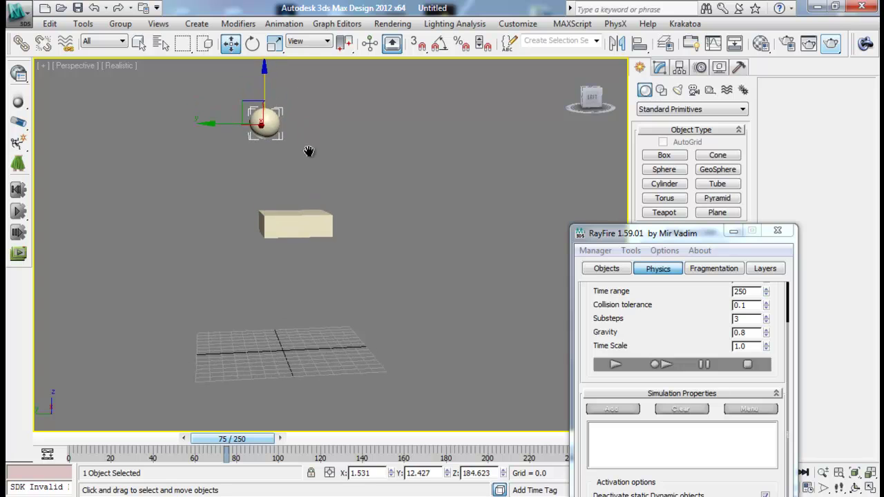
- With Auto Key, animate the sphere down through the box to Z about 47 at frame 20, and return to frame 0
left_click_drag(647, 236, 746, 211)
left_click(626, 473)
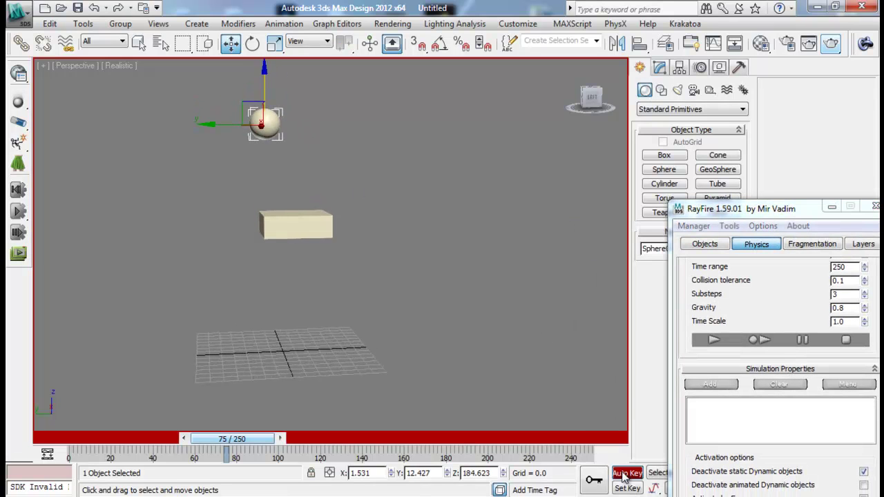
left_click_drag(237, 447, 158, 447)
key("w")
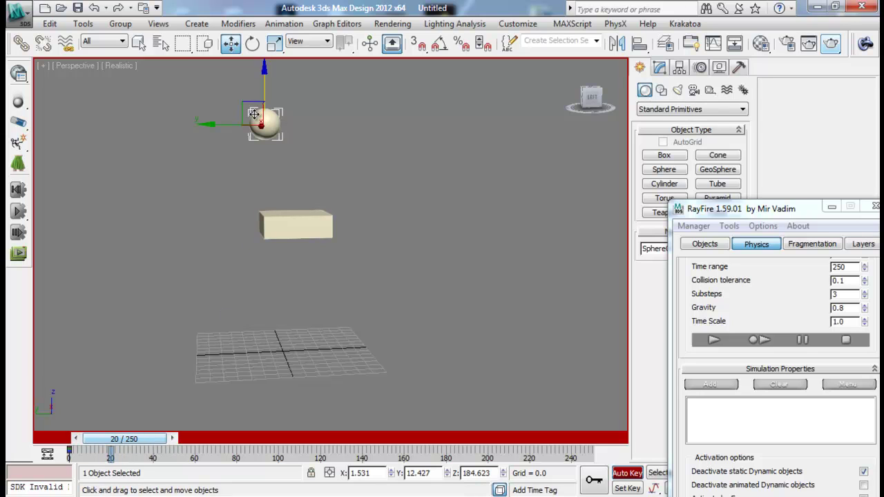
left_click_drag(265, 91, 265, 261)
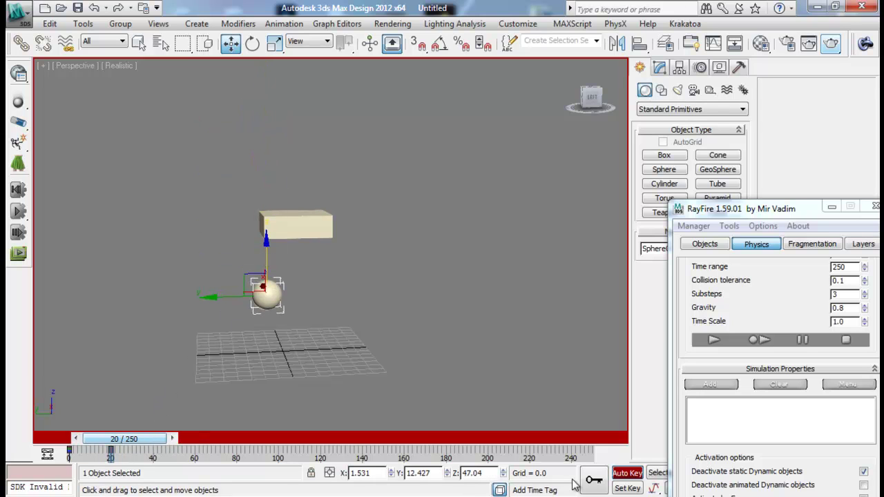
left_click_drag(148, 442, 104, 442)
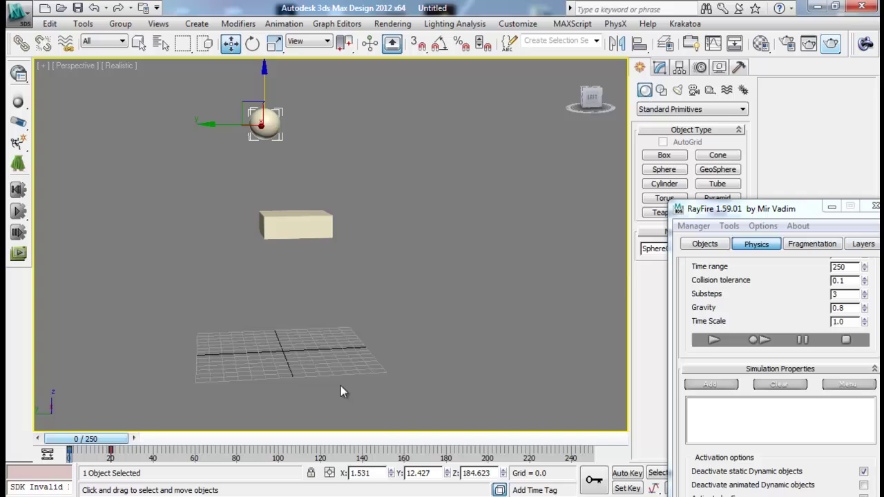
- Add the sphere to the Dynamic / Impact Objects and move the RayFire window beside the scene objects
left_click(690, 246)
left_click(711, 282)
left_click_drag(756, 209, 556, 21)
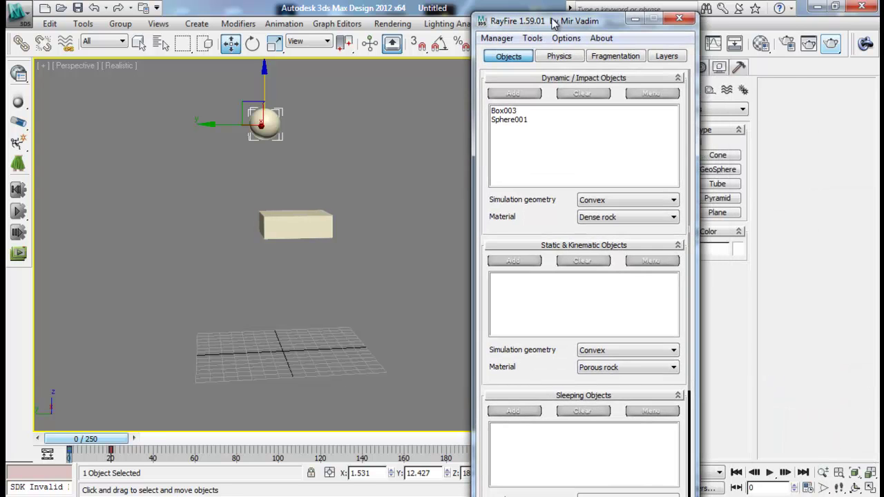
- Add the sphere to Simulation Properties as the activating geometry and start the preview simulation
left_click(557, 58)
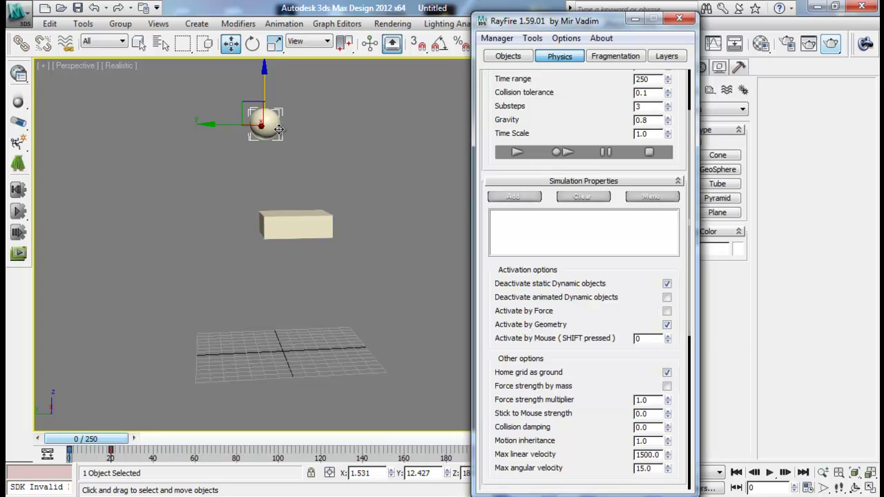
left_click(526, 196)
left_click(559, 152)
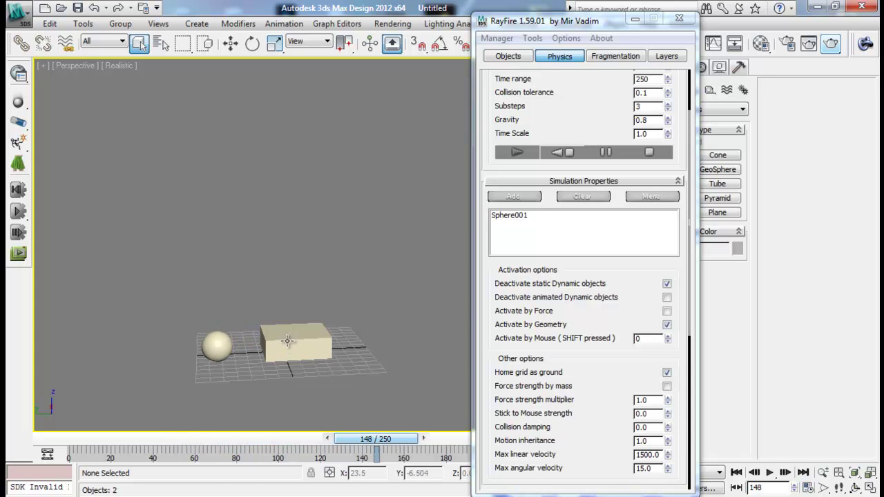
- Stop the simulation at frame 0, turn off Activate by Geometry and delete the sphere
left_click(559, 153)
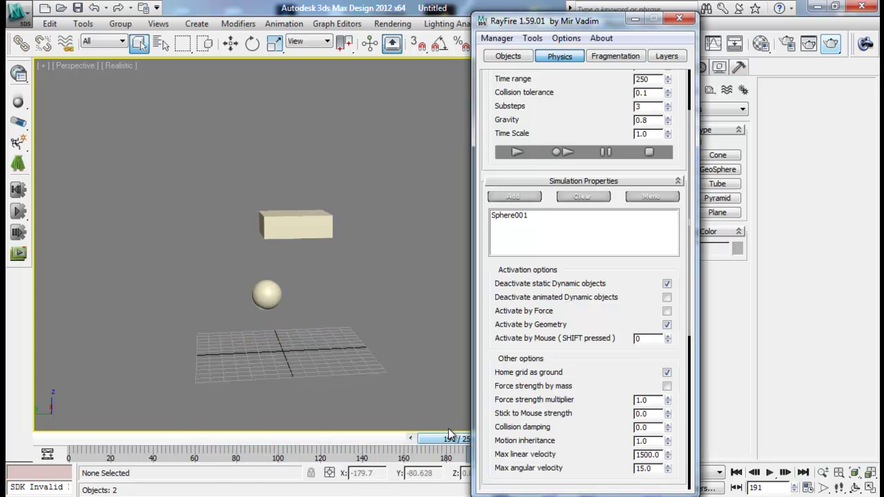
left_click_drag(450, 437, 33, 436)
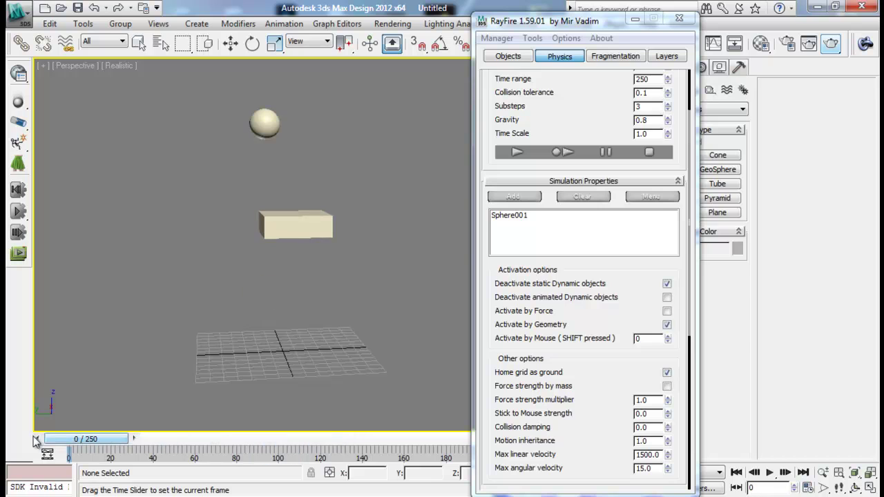
left_click(667, 324)
left_click_drag(331, 130, 230, 122)
key("Delete")
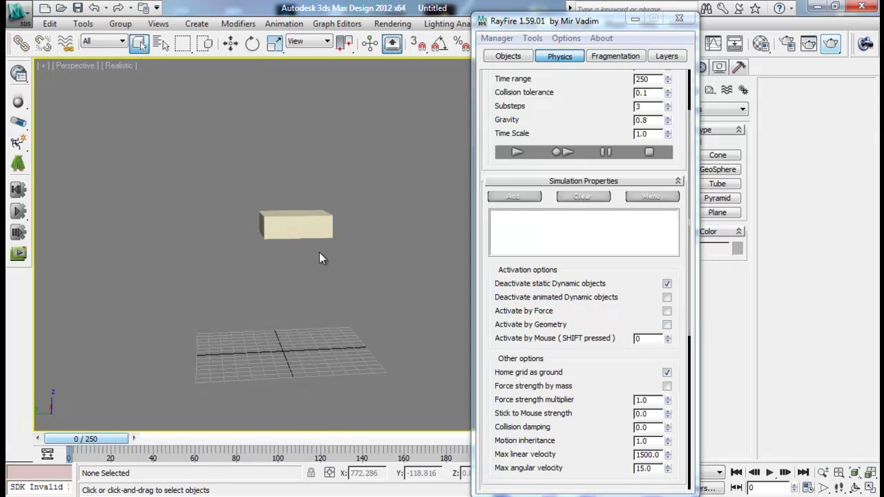
- Set Activate by Mouse to 18 and preview the simulation, activating the suspended box with the mouse before stopping
left_click(667, 336)
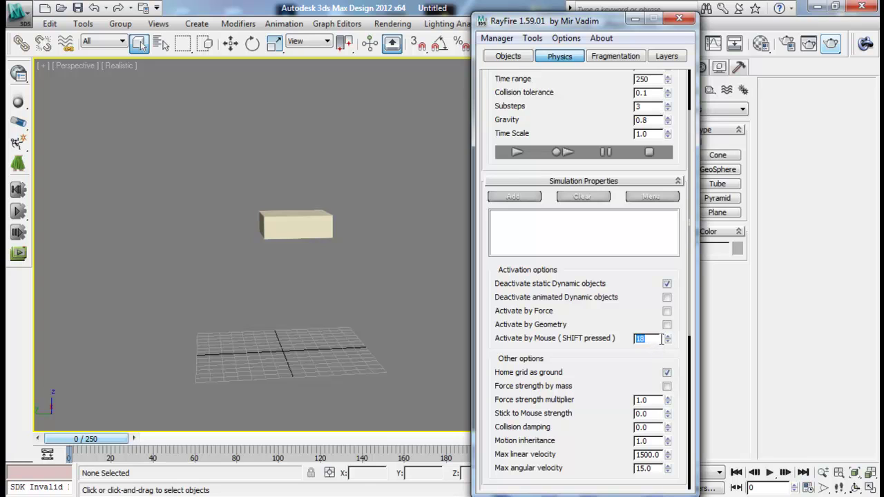
left_click(561, 152)
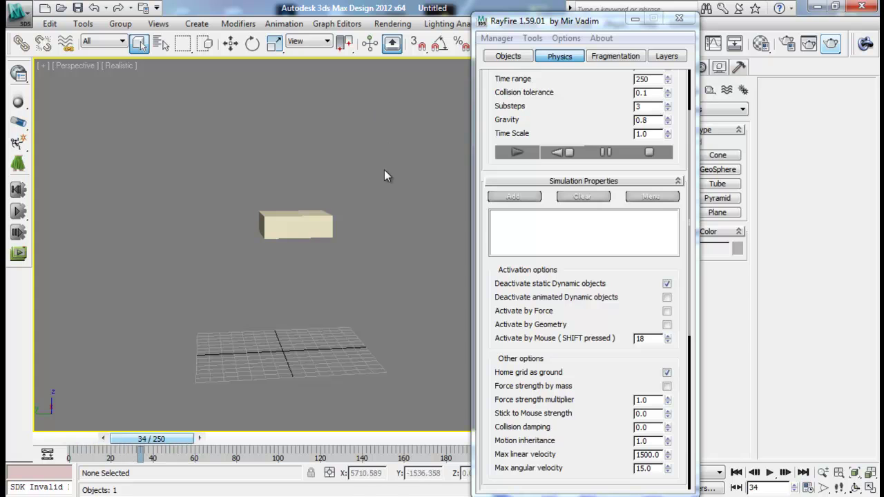
key("shift")
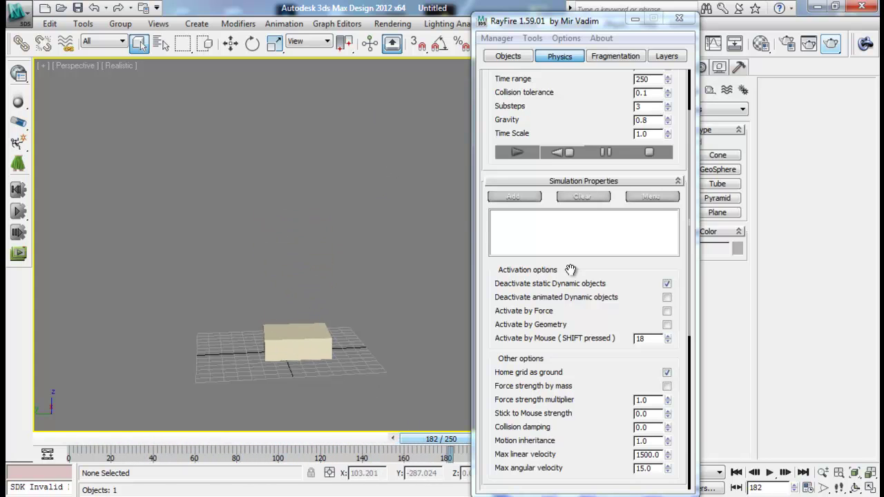
left_click(567, 153)
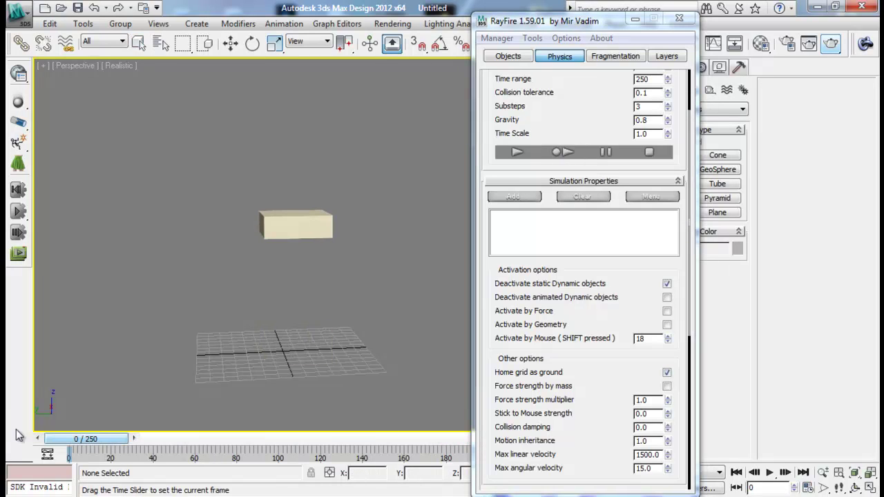
- Preview the mouse activation of the box again, stop it and return to frame 0
left_click(563, 152)
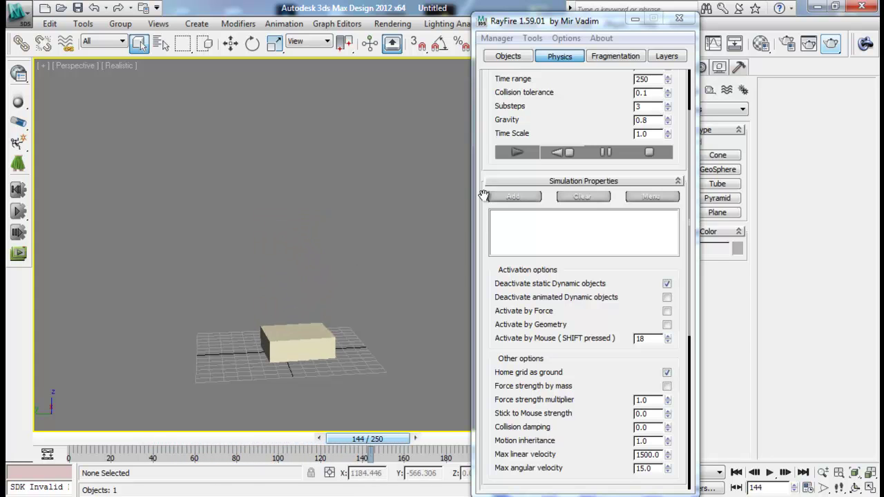
left_click(561, 157)
left_click(560, 153)
left_click_drag(403, 434, 86, 442)
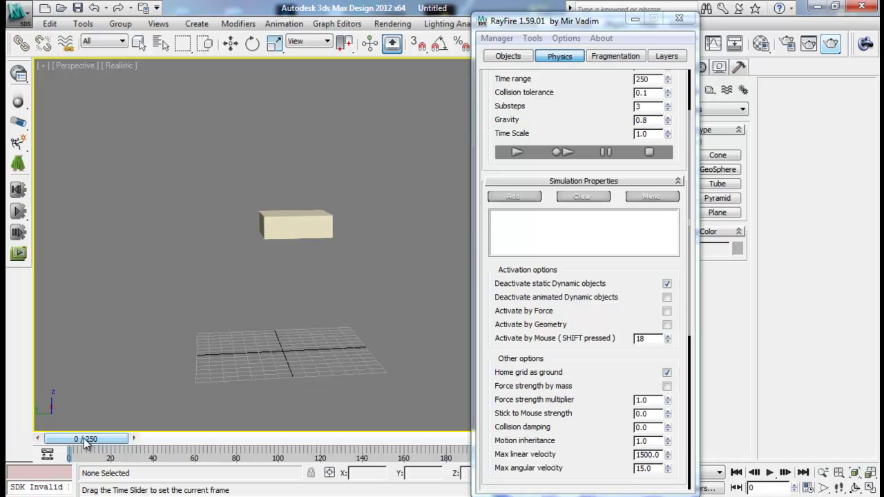
- Turn off Deactivate static Dynamic objects and turn on Deactivate animated Dynamic objects
left_click_drag(544, 21, 543, 10)
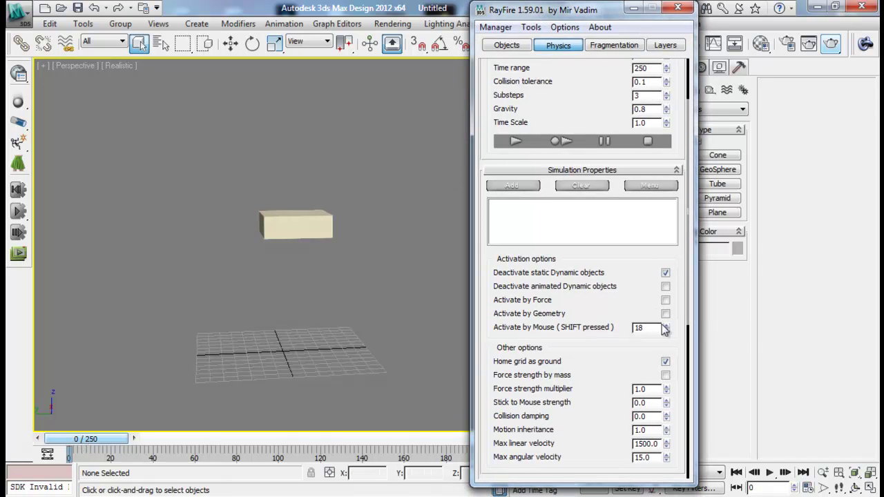
left_click(665, 274)
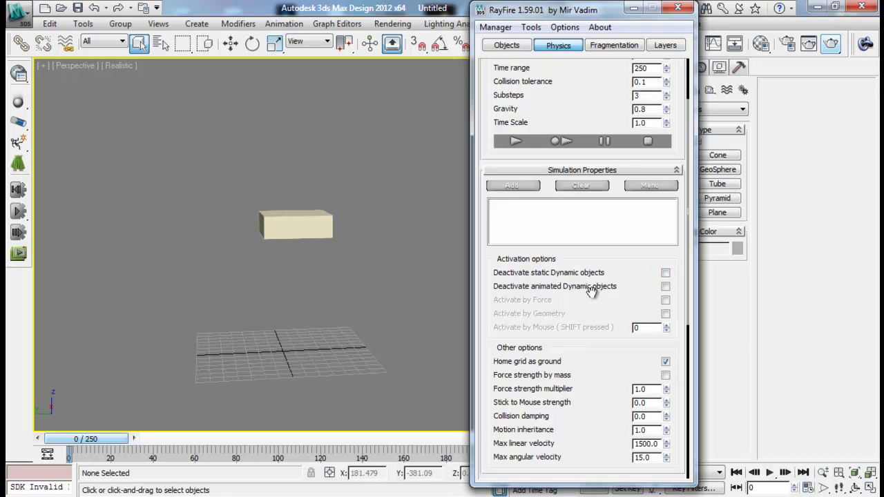
left_click(665, 286)
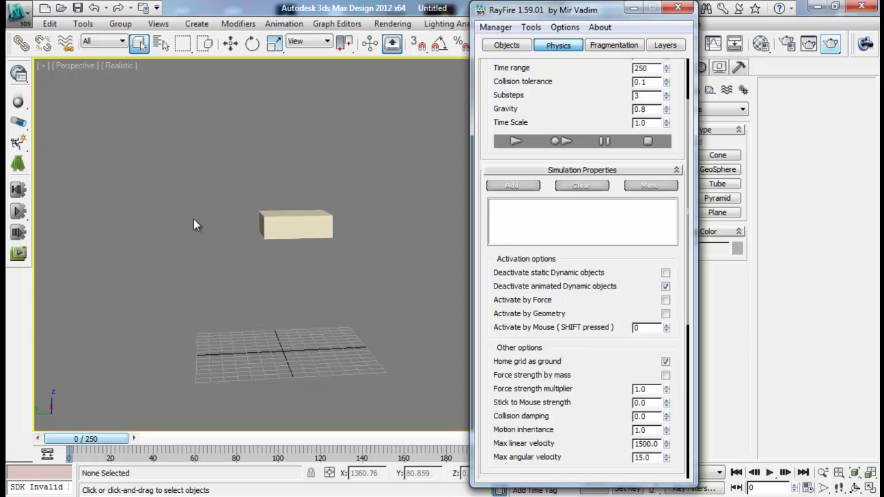
- Delete the box and move the RayFire window aside to uncover the object creation tools
middle_click_drag(279, 223, 235, 250)
left_click(235, 249)
key("Delete")
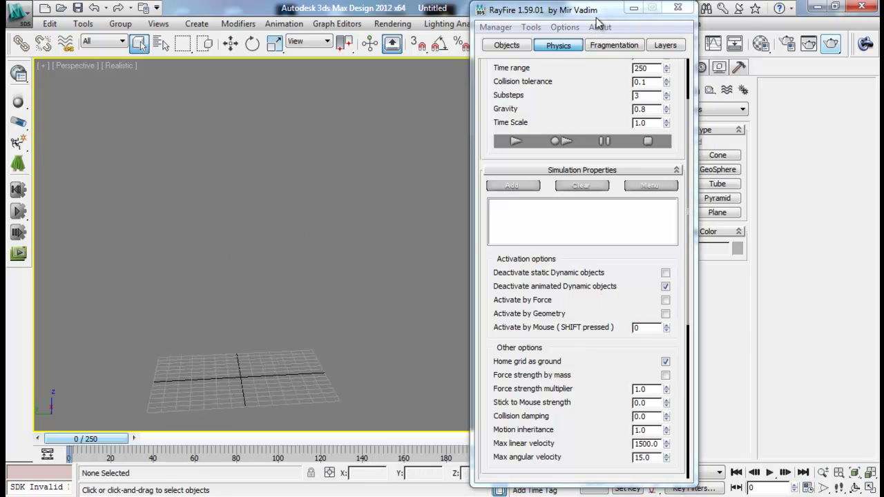
left_click_drag(552, 10, 790, 55)
- Create a sphere at the grid centre and move it to about Y -140, Z 95
middle_click_drag(183, 342, 199, 328)
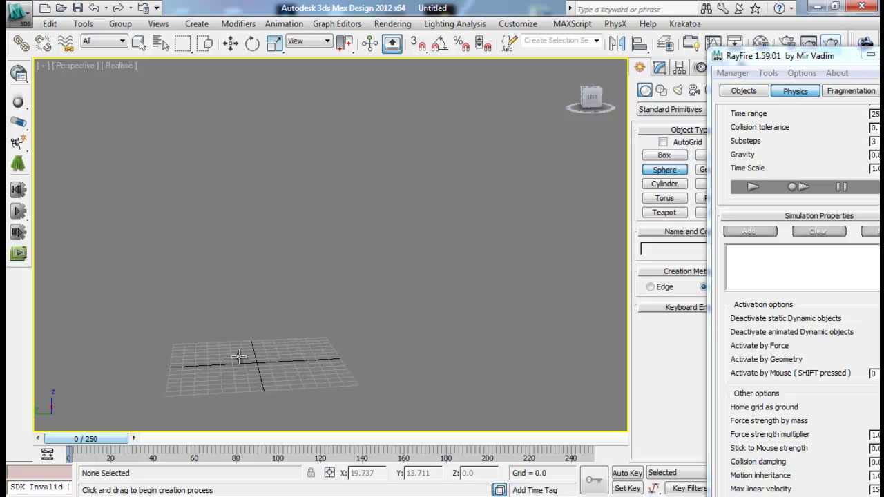
left_click_drag(254, 361, 265, 375)
right_click(265, 375)
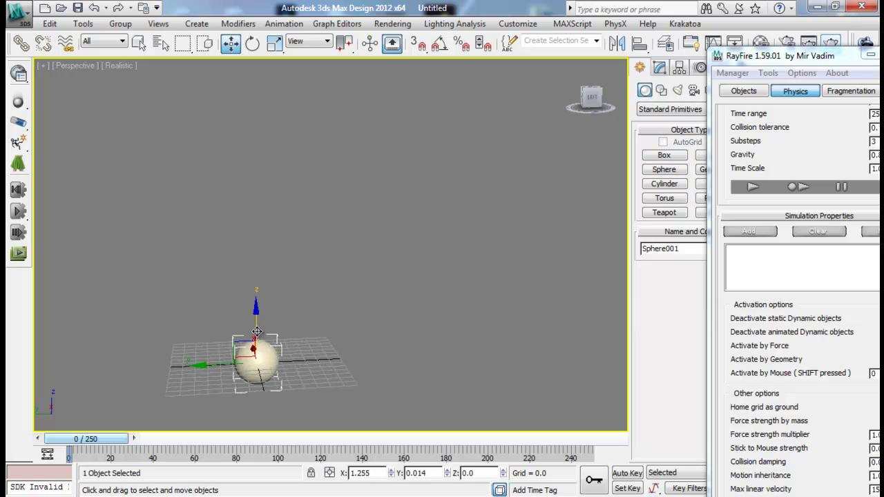
left_click_drag(254, 342, 404, 229)
- With Auto Key, animate the sphere across the grid to Y about 233 at frame 199, and return to frame 0
left_click(629, 474)
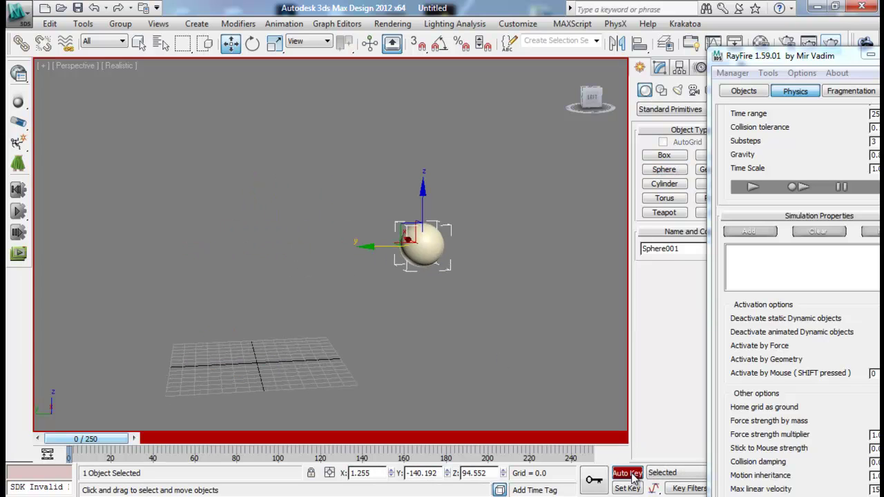
left_click_drag(116, 444, 501, 440)
left_click_drag(394, 249, 5, 266)
middle_click_drag(190, 285, 344, 263)
left_click_drag(189, 235, 102, 233)
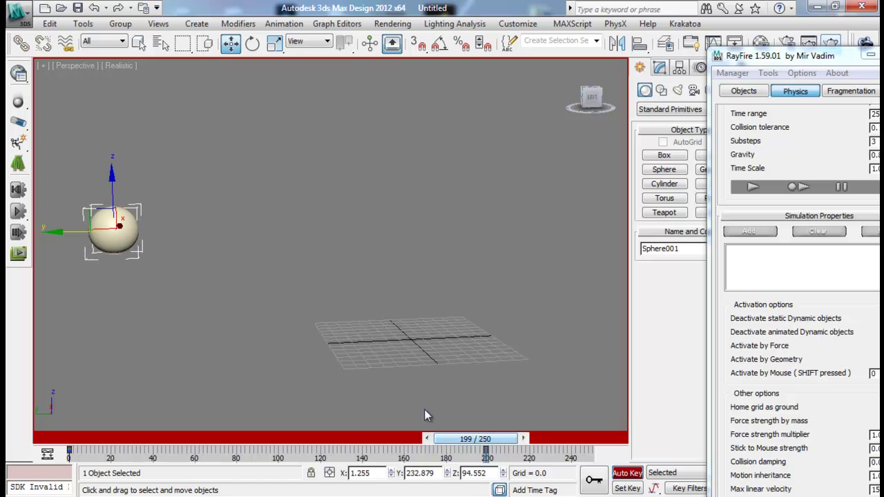
left_click(628, 475)
left_click_drag(475, 440, 100, 426)
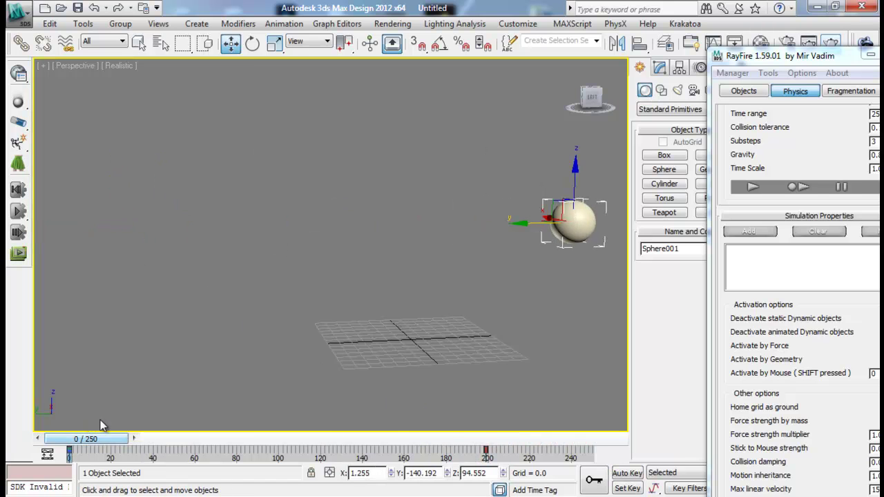
- Turn off Deactivate animated Dynamic objects and try previewing the simulation, then stop it
left_click_drag(787, 61, 672, 36)
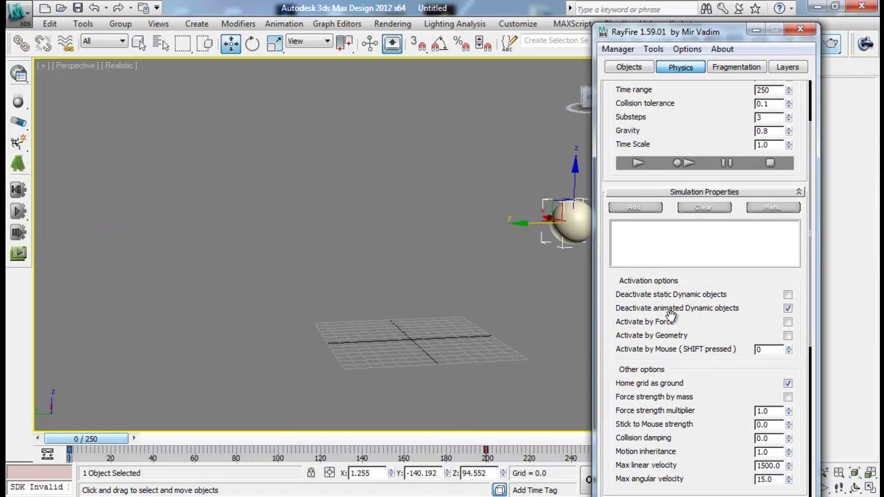
left_click(790, 310)
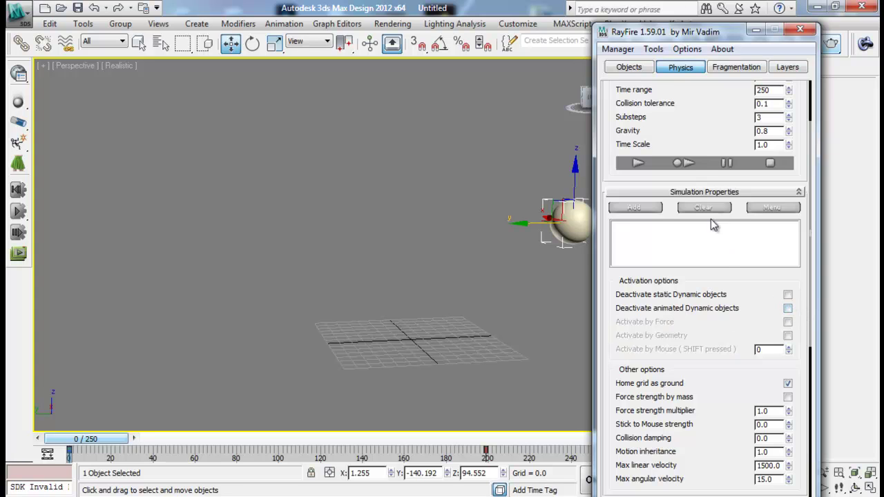
left_click(687, 164)
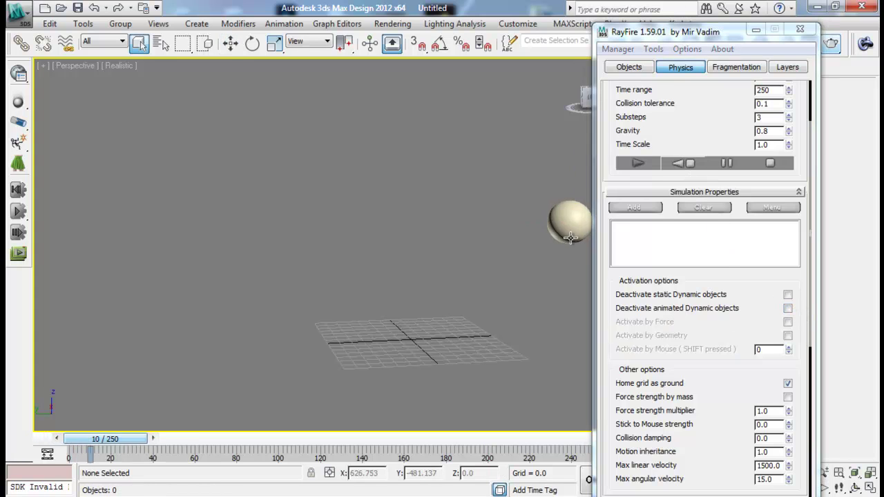
left_click(686, 163)
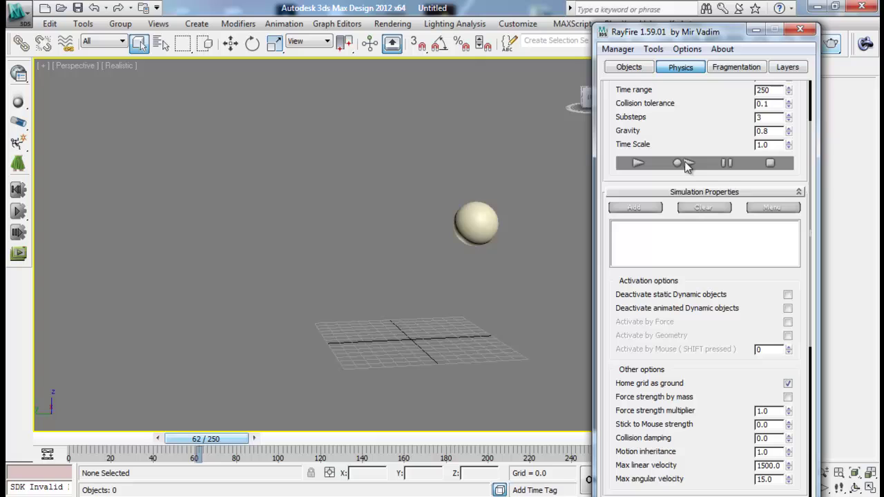
- Add the animated sphere to the Dynamic / Impact Objects and preview its simulation without deactivation
left_click(636, 74)
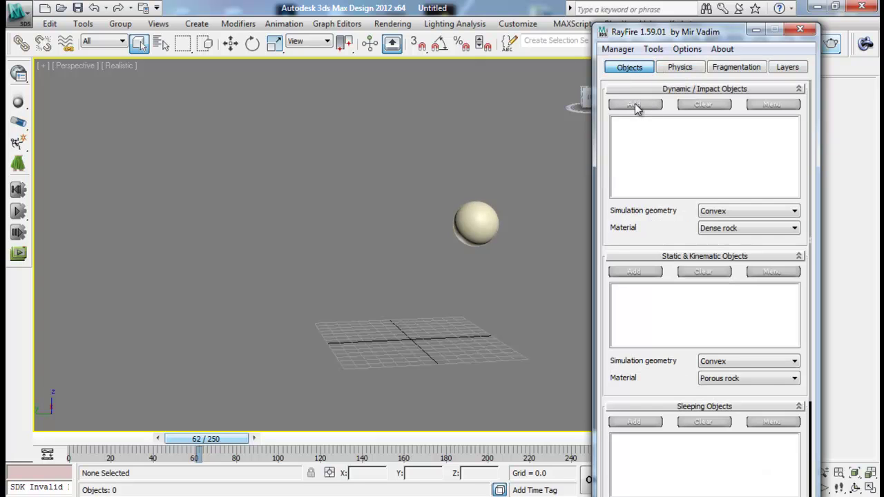
left_click(488, 214)
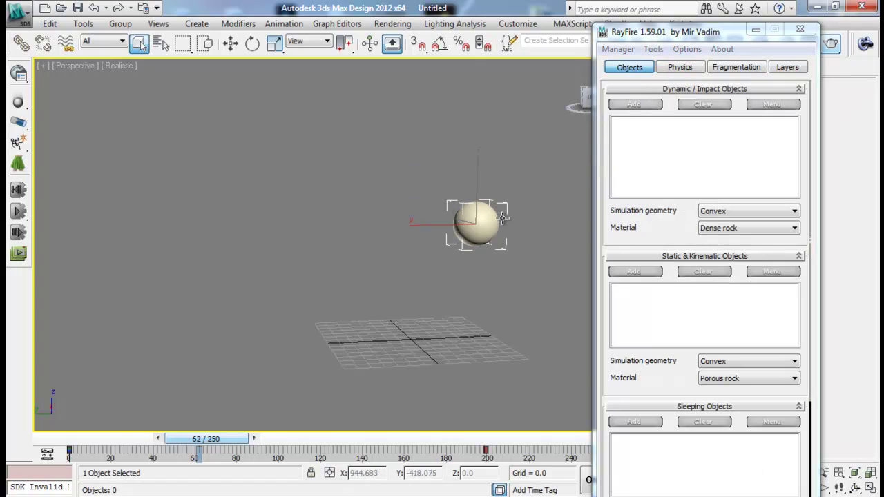
left_click(634, 104)
left_click(678, 69)
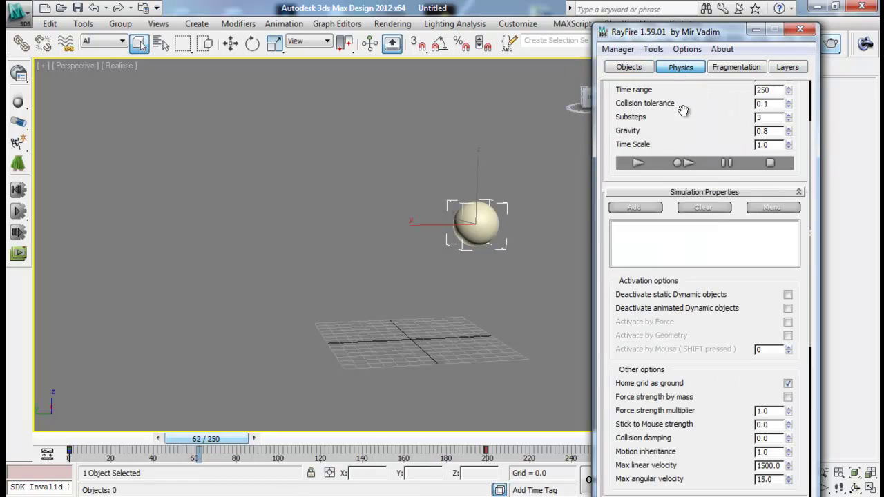
left_click(682, 166)
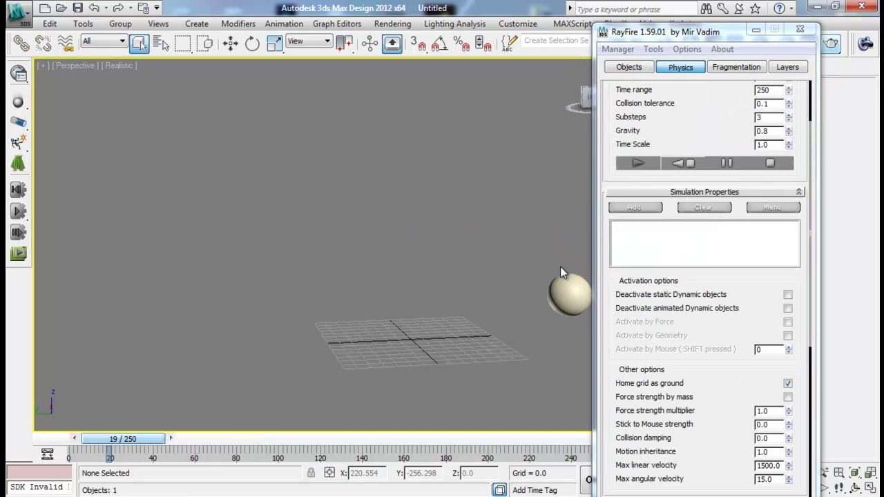
left_click(687, 167)
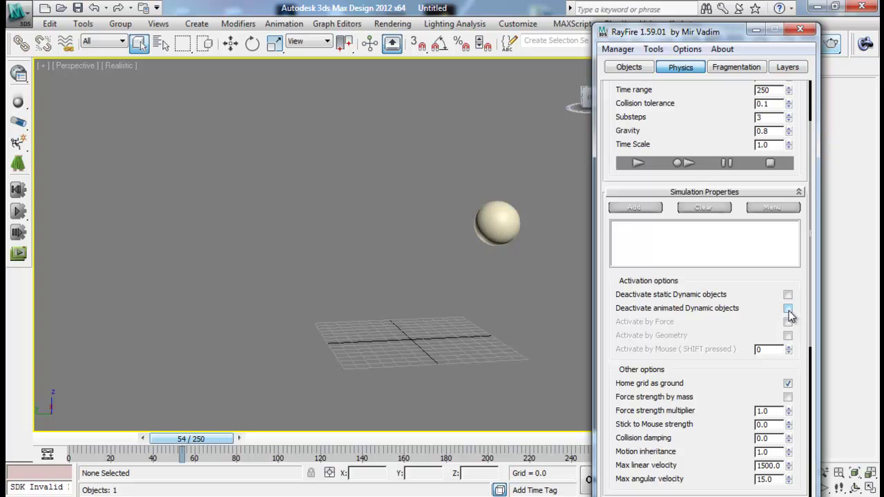
- Turn on Deactivate animated Dynamic objects, return to frame 0 and preview the sphere's simulation
left_click(788, 308)
left_click_drag(191, 438, 86, 438)
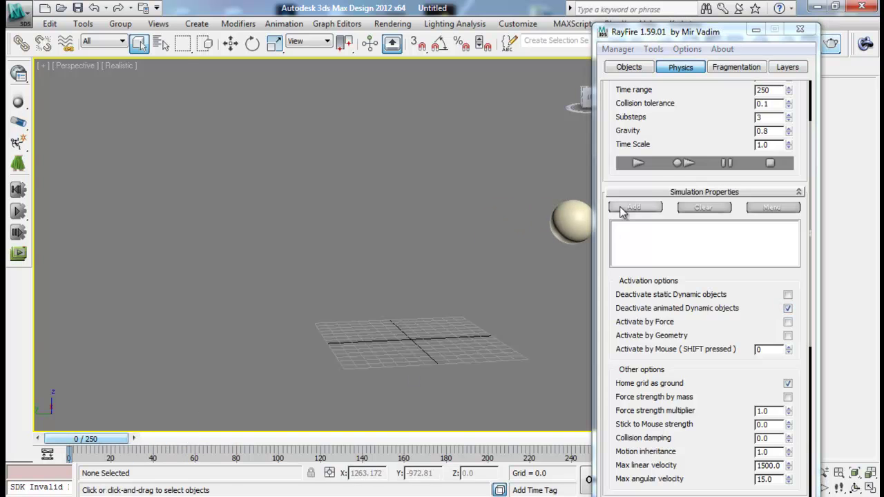
left_click(678, 167)
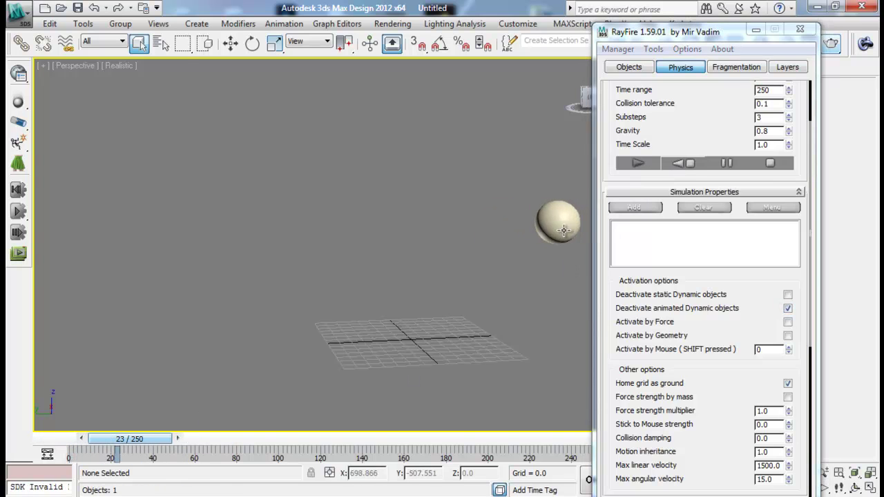
left_click(681, 163)
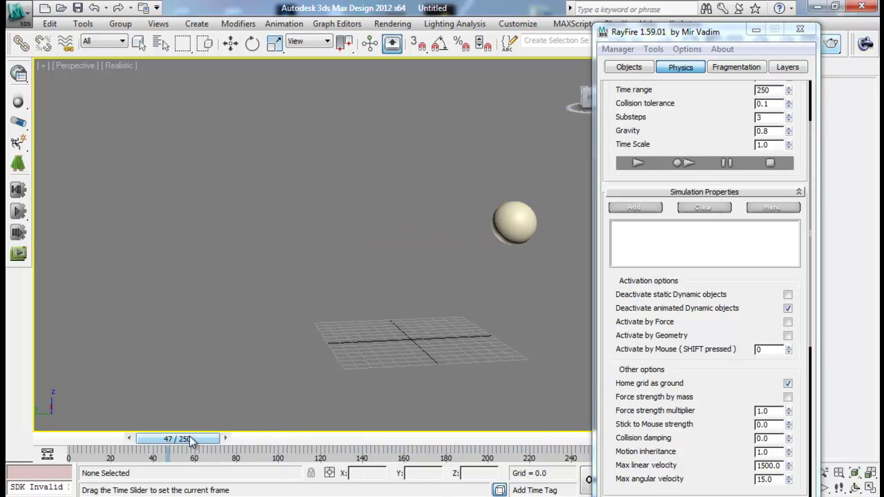
- Set Activate by Mouse to 18 and preview the simulation, activating the moving sphere with the mouse
double_click(769, 349)
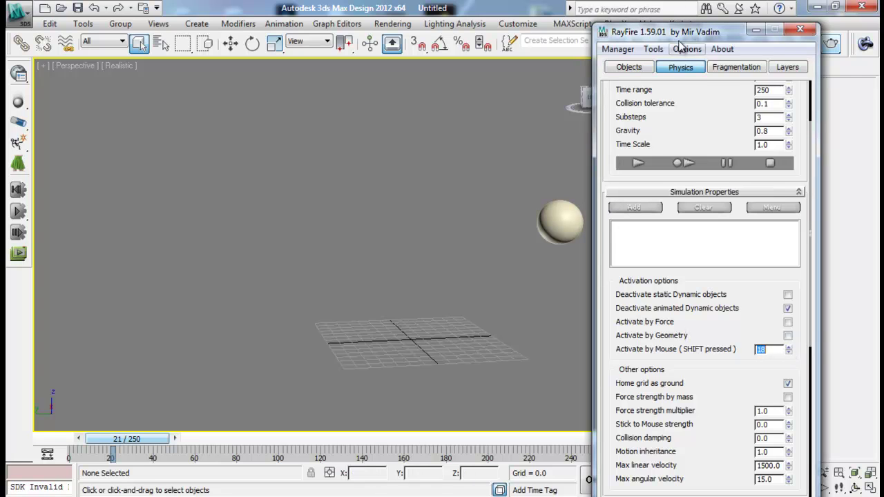
left_click_drag(678, 41, 699, 32)
left_click(704, 156)
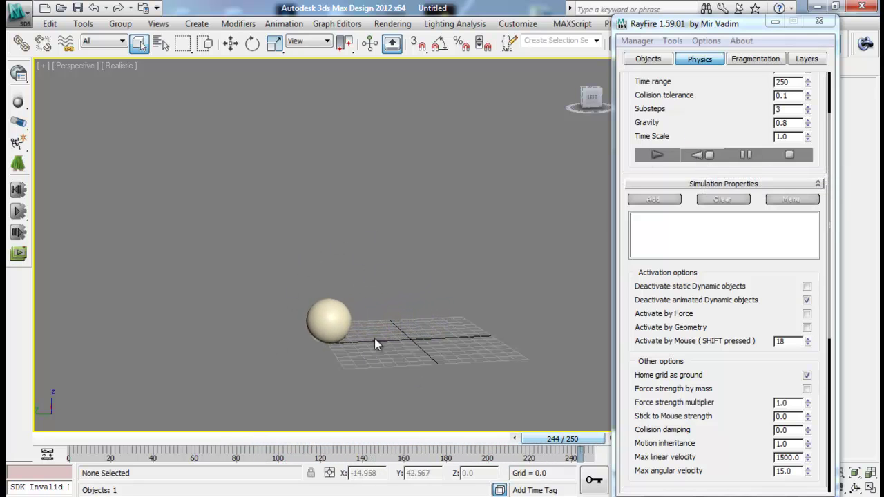
- End the simulation, return to frame 0 and delete the sphere
left_click(646, 42)
left_click(651, 73)
left_click_drag(571, 439, 65, 426)
left_click_drag(392, 138, 579, 272)
key("Delete")
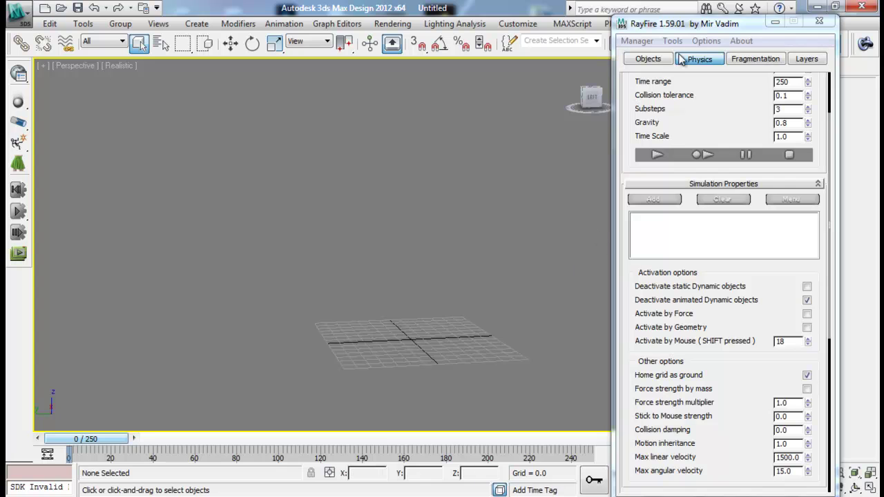
- Reposition the RayFire window and examine the Other options under Simulation Properties
left_click_drag(656, 24, 336, 10)
left_click_drag(424, 408, 426, 325)
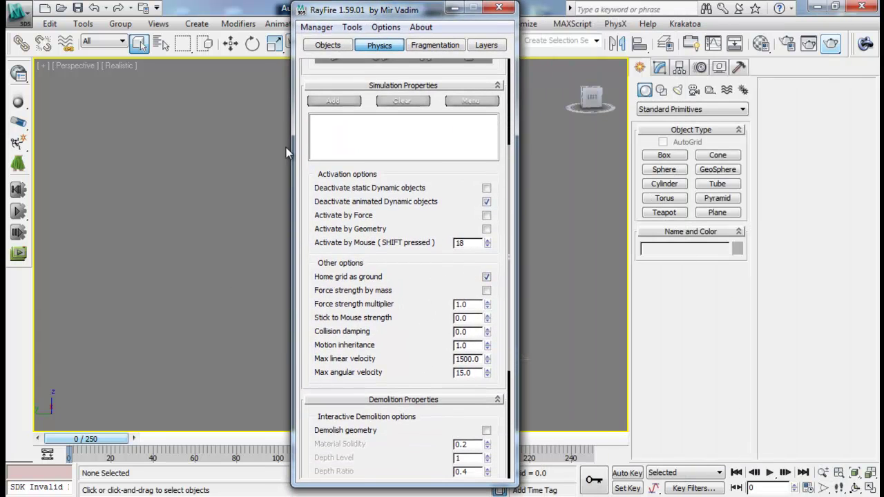
left_click_drag(350, 14, 475, 24)
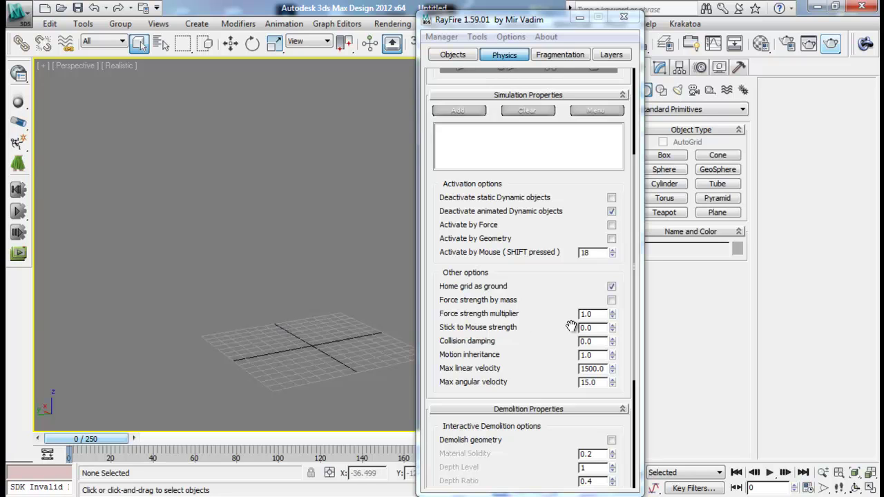
- Create a Wind space warp near the centre of the grid and show its parameters
mouse_move(614, 302)
left_click(662, 69)
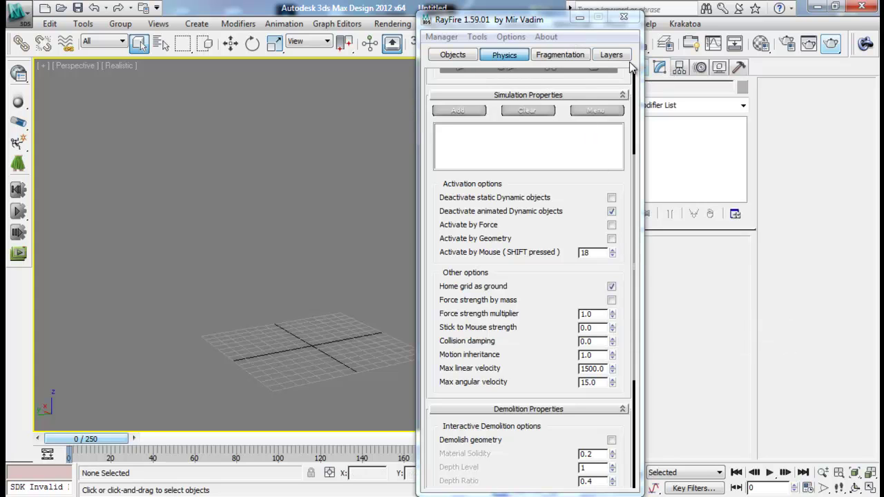
left_click_drag(548, 23, 504, 23)
left_click(640, 68)
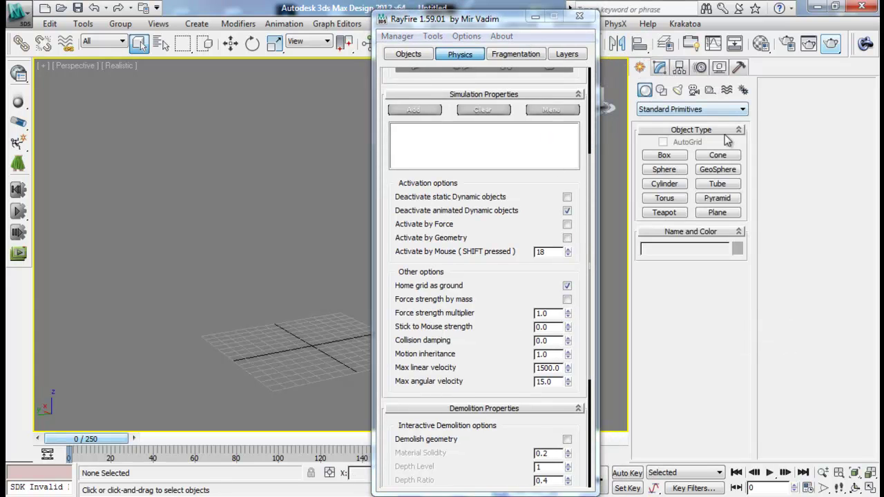
left_click(709, 91)
left_click(726, 91)
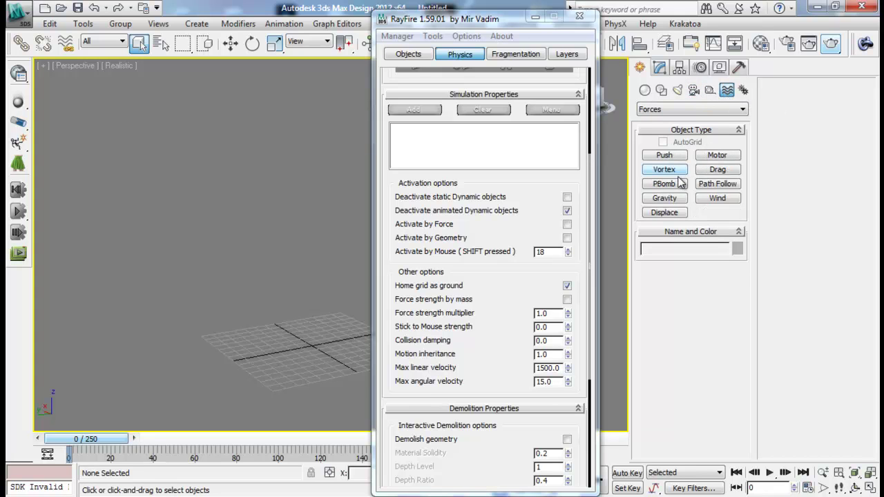
left_click(716, 198)
left_click_drag(266, 334, 281, 359)
right_click(275, 338)
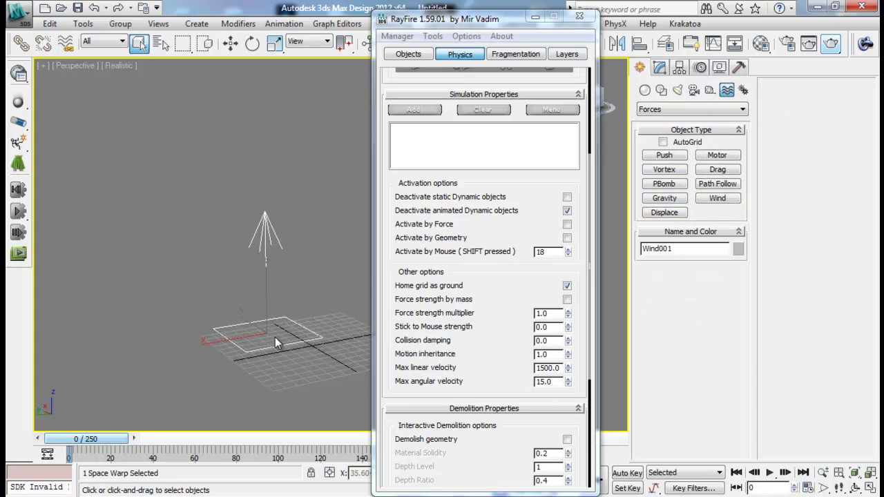
left_click(659, 67)
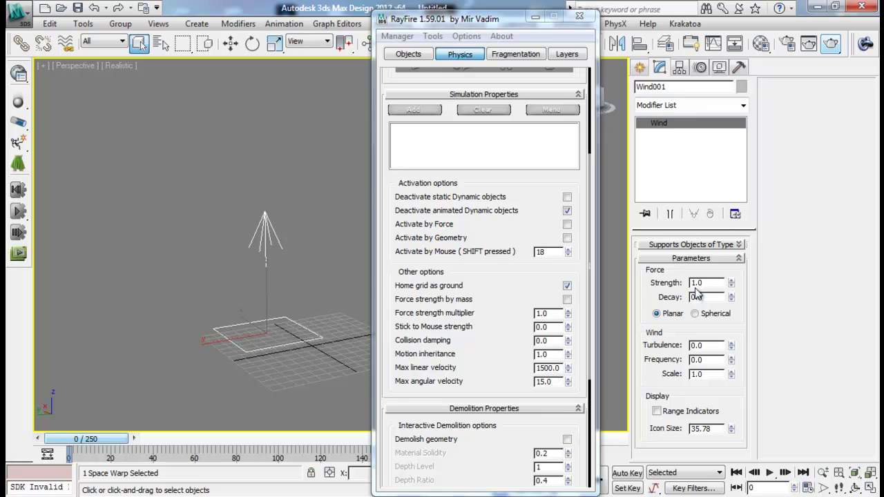
- Set RayFire's Force strength multiplier to 5.0 and delete the Wind space warp
left_click(545, 313)
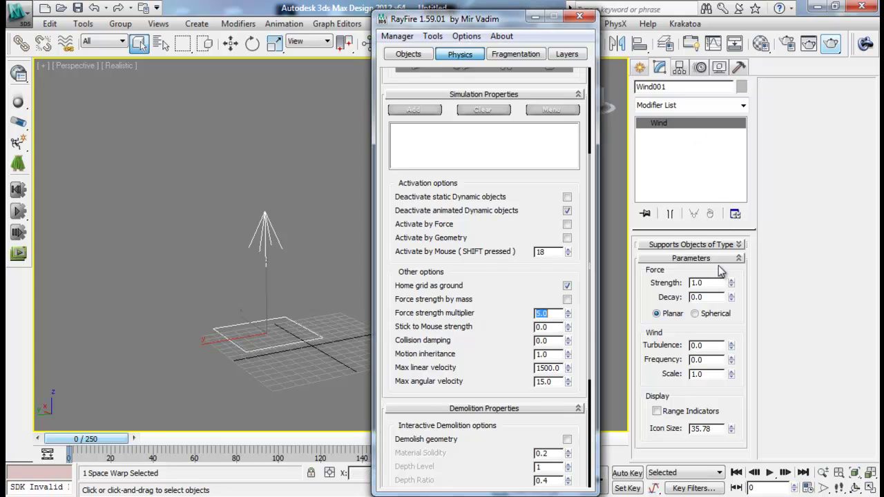
left_click_drag(213, 286, 276, 404)
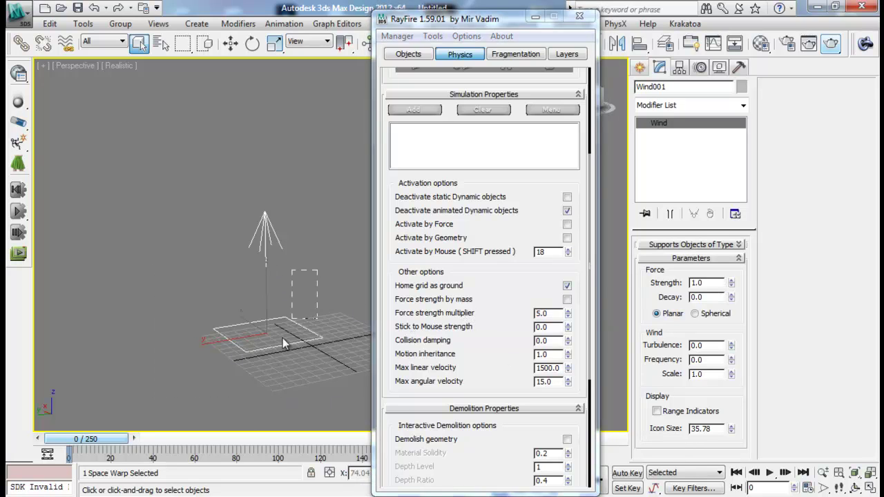
key("Delete")
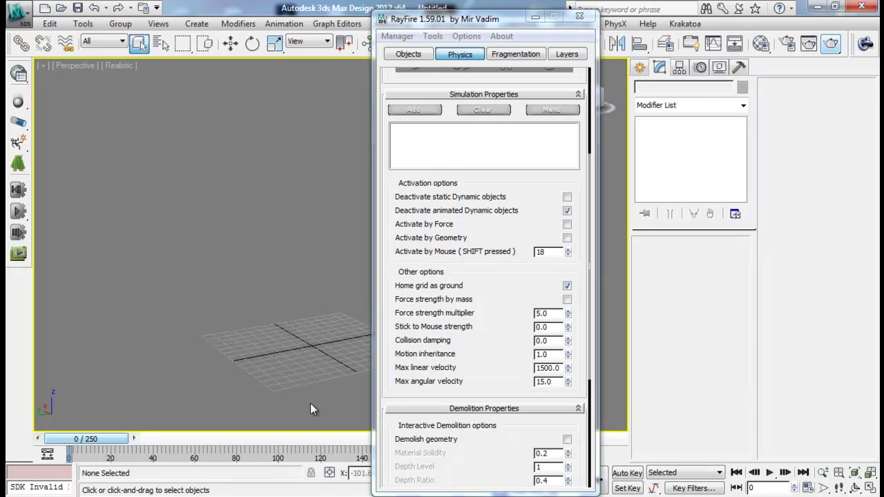
- Move the RayFire window aside and create a wide, flat box slab over the home grid
middle_click_drag(328, 355, 301, 349)
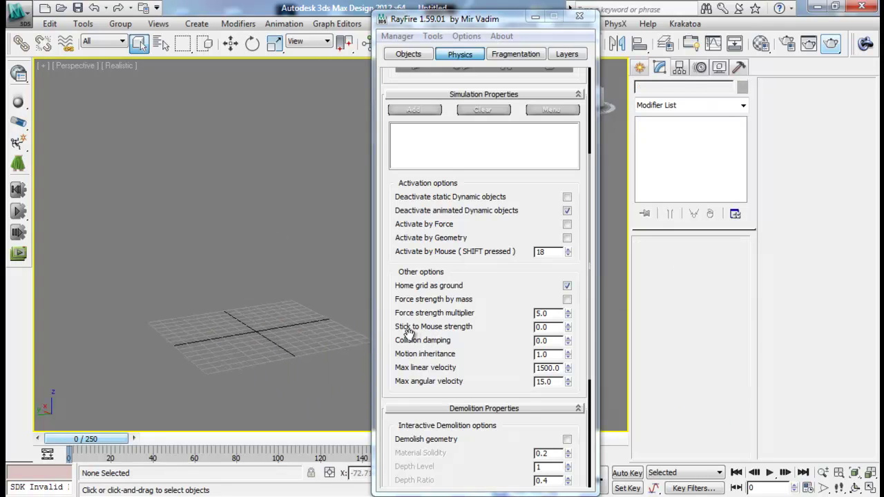
left_click_drag(501, 23, 772, 58)
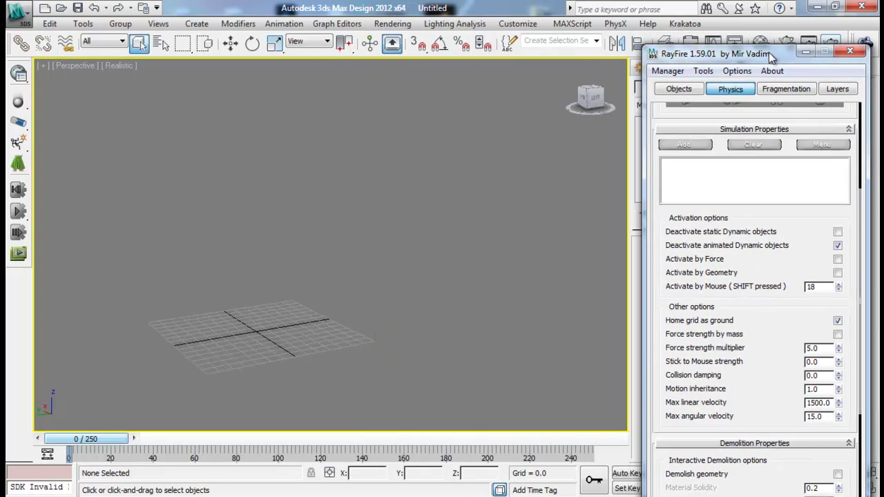
left_click_drag(702, 54, 772, 52)
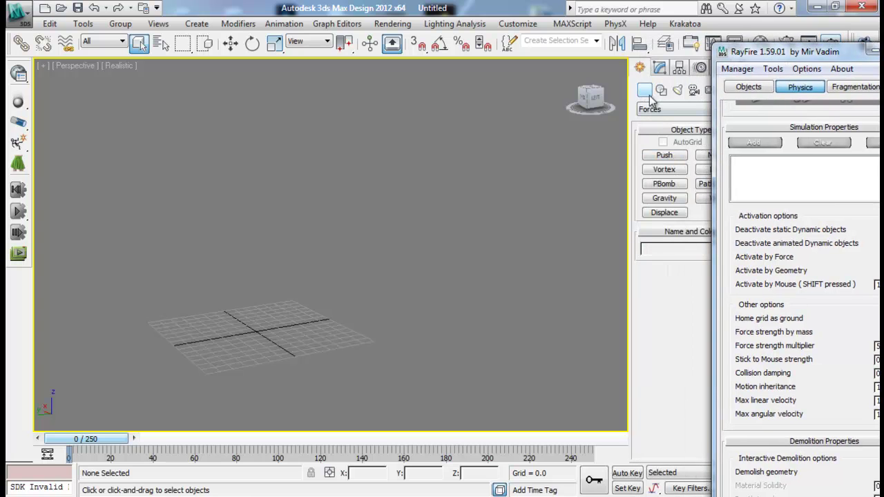
left_click(643, 90)
left_click(664, 155)
left_click_drag(309, 265, 240, 399)
left_click(242, 383)
right_click(386, 254)
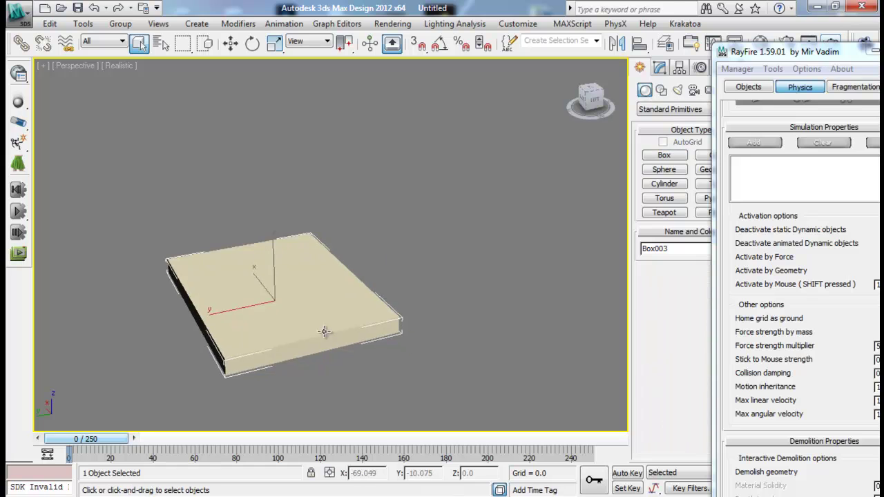
- Fragment the box in RayFire using Voronoi - Uniform with 50 iterations
middle_click_drag(325, 332, 294, 267, "alt")
key("w")
left_click_drag(827, 52, 618, 24)
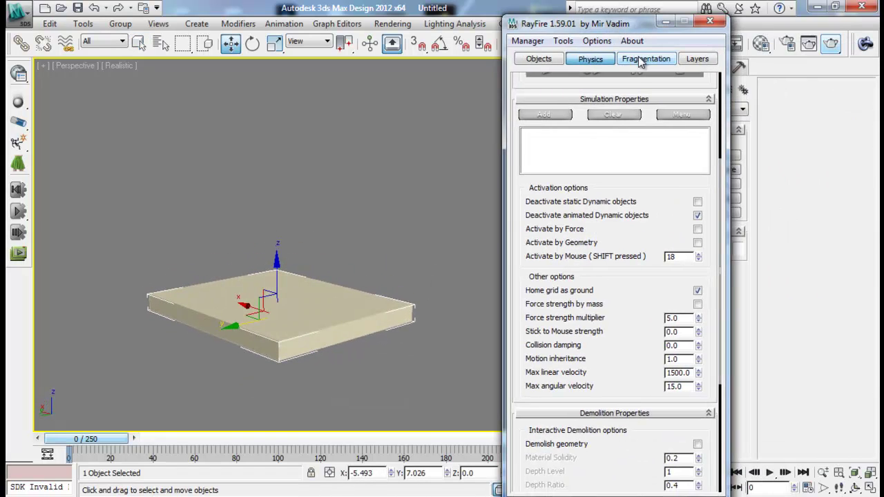
left_click(642, 61)
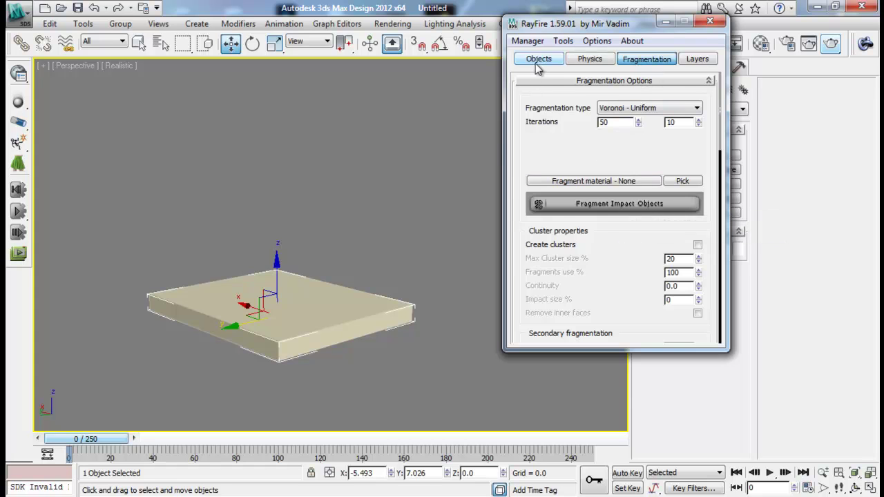
left_click(539, 60)
left_click(648, 59)
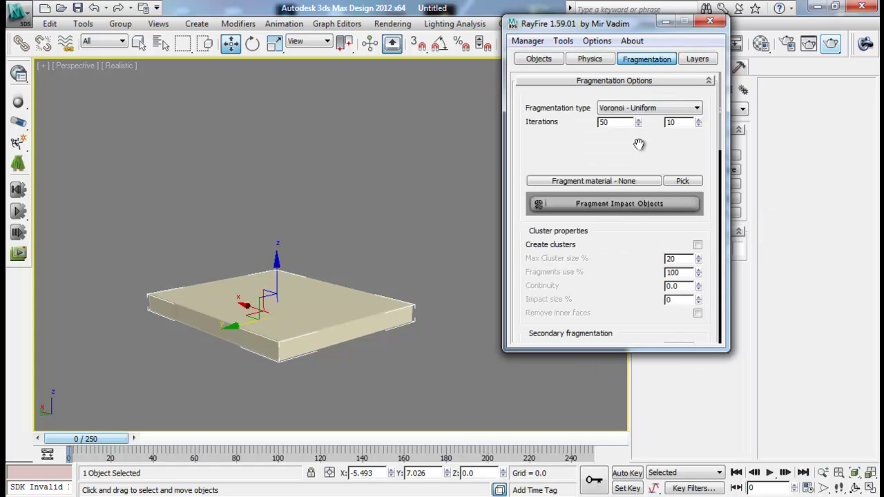
left_click(627, 209)
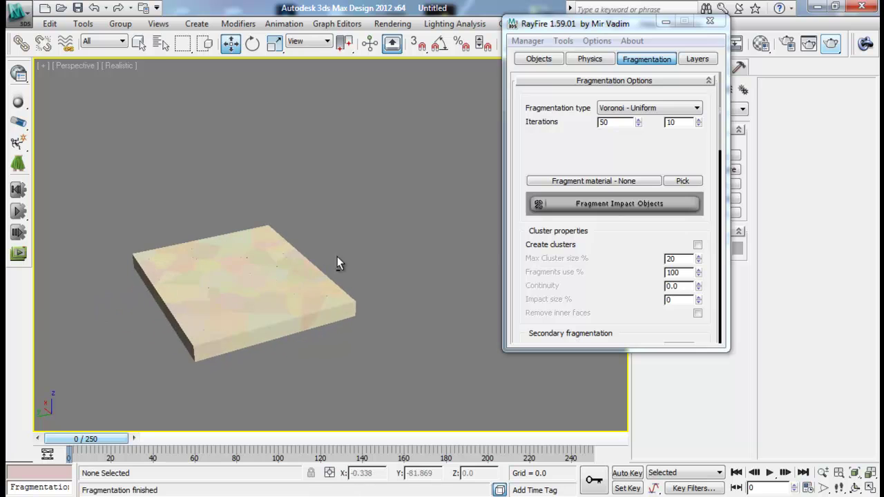
- Display the fragmented slab in the perspective viewport as Shaded with Edged Faces
key("ctrl+a")
middle_click_drag(279, 257, 305, 255)
key("F4")
left_click(372, 232)
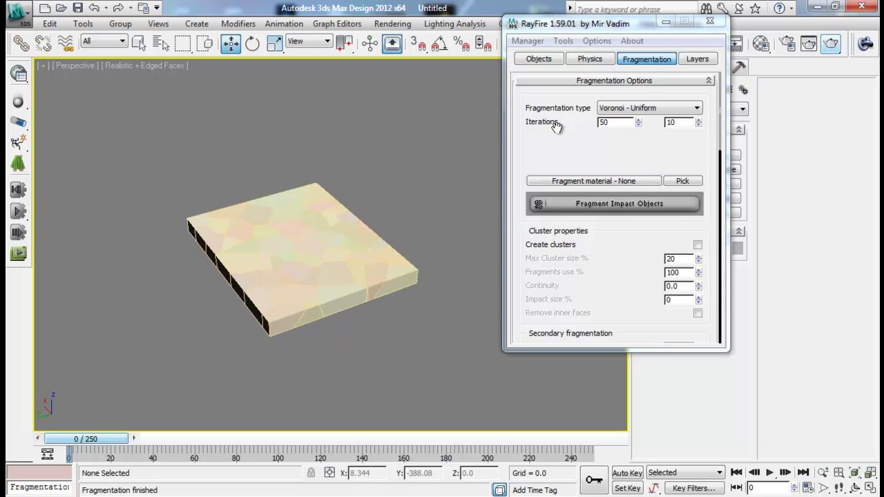
left_click(120, 67)
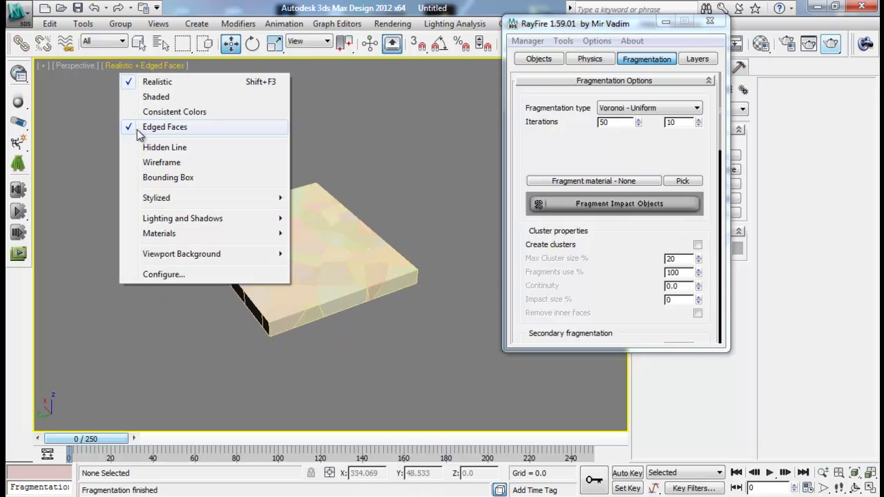
left_click(148, 94)
middle_click_drag(292, 218, 358, 202, "alt")
- Set RayFire's Stick to Mouse strength to 10.0 and the simulation's End frame to 500
left_click(590, 60)
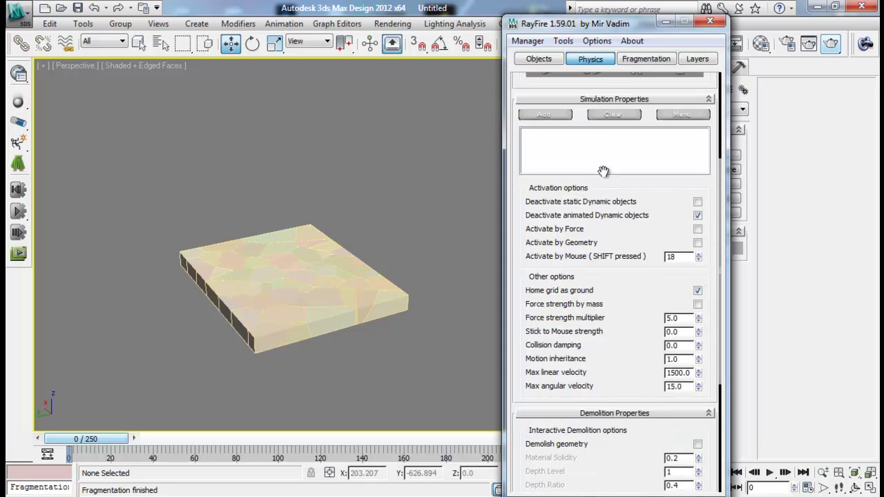
scroll(607, 304, "down", 2)
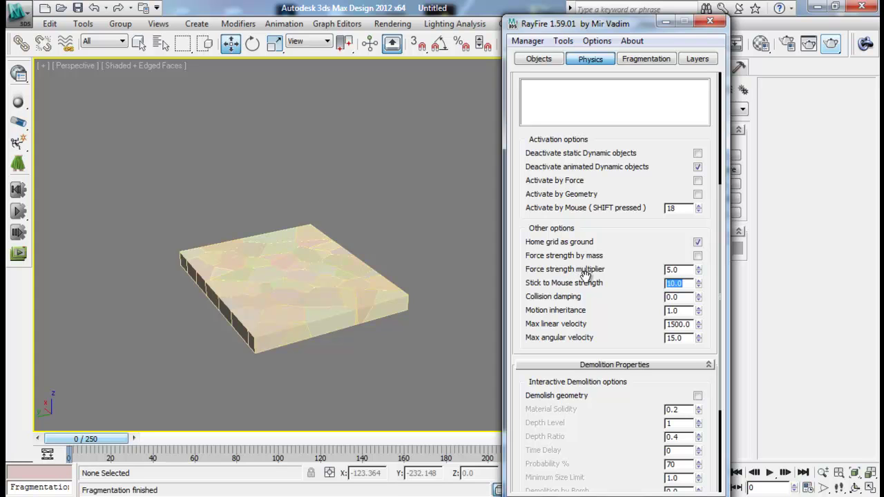
left_click_drag(618, 76, 660, 282)
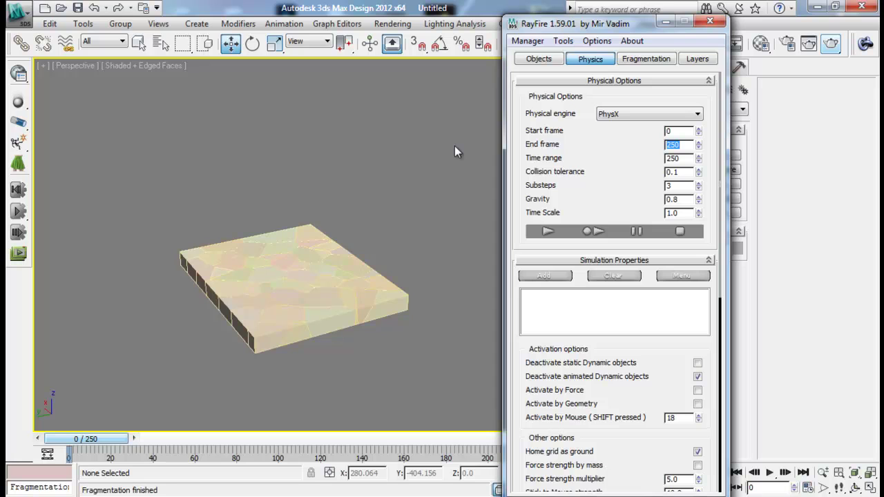
- Set the scene's animation End Time to 500 in the time configuration
left_click(807, 488)
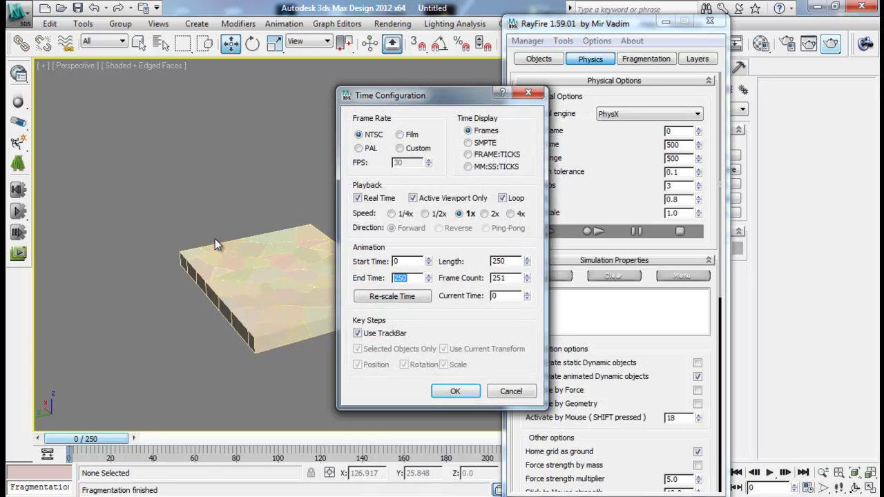
key("Return")
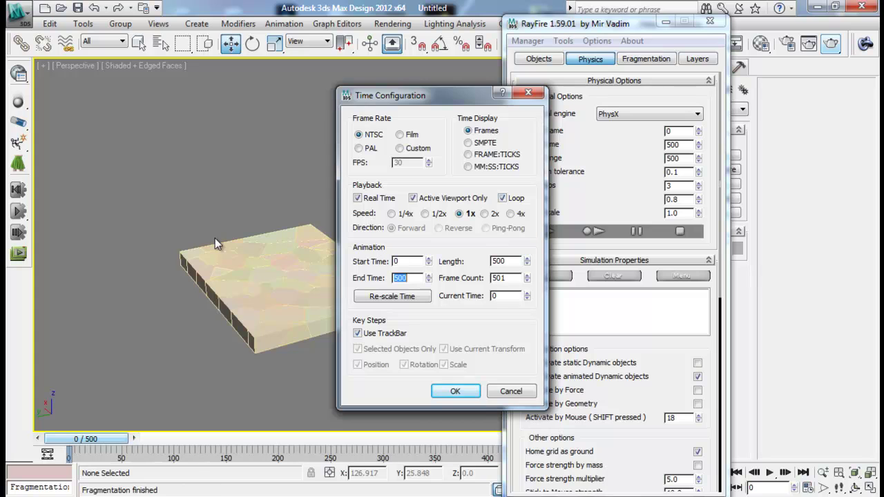
left_click(468, 397)
middle_click_drag(409, 303, 372, 302)
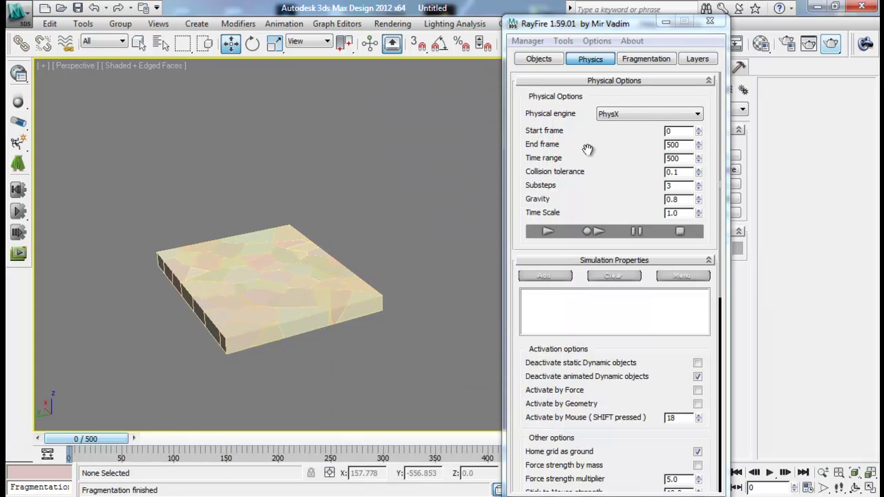
- Run the simulation, pull one fragment and then three selected fragments around with the mouse, and release them
left_click(595, 232)
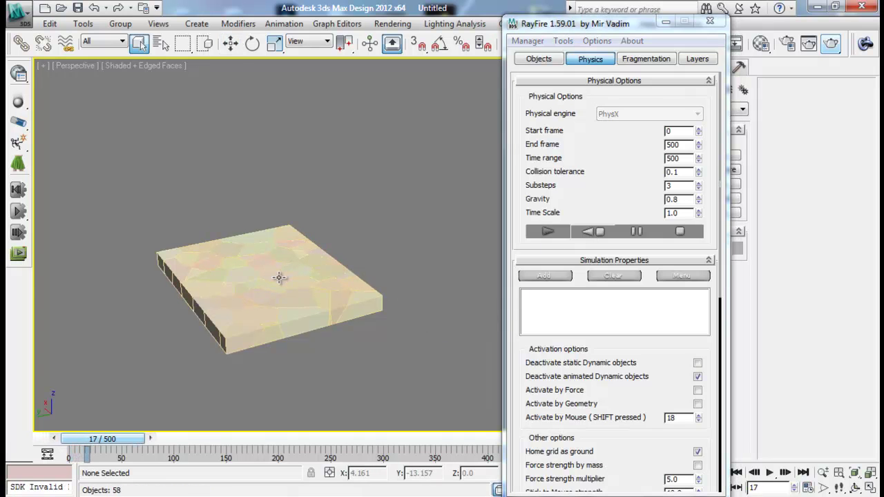
mouse_move(279, 278)
left_mouse_down()
mouse_move(297, 228)
mouse_move(274, 269)
mouse_move(270, 231)
mouse_move(209, 235)
mouse_move(200, 255)
mouse_move(270, 281)
mouse_move(303, 265)
left_mouse_up()
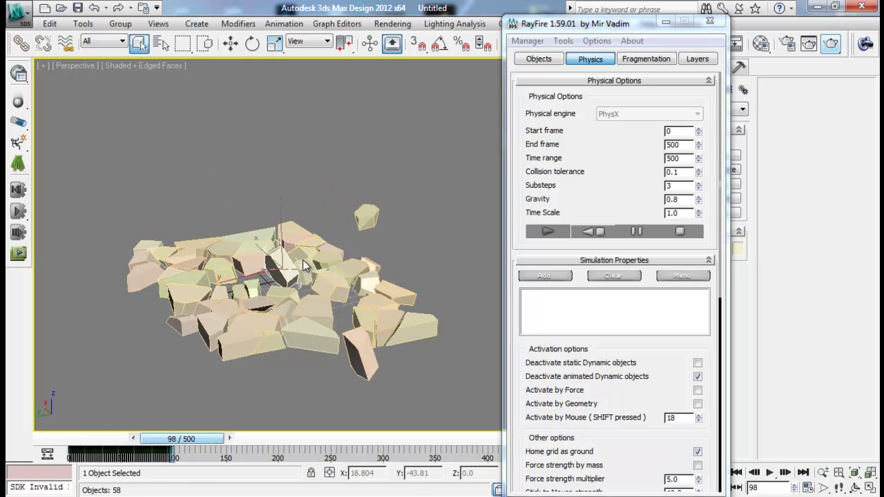
left_click(267, 242, "ctrl")
left_click(286, 205, "ctrl")
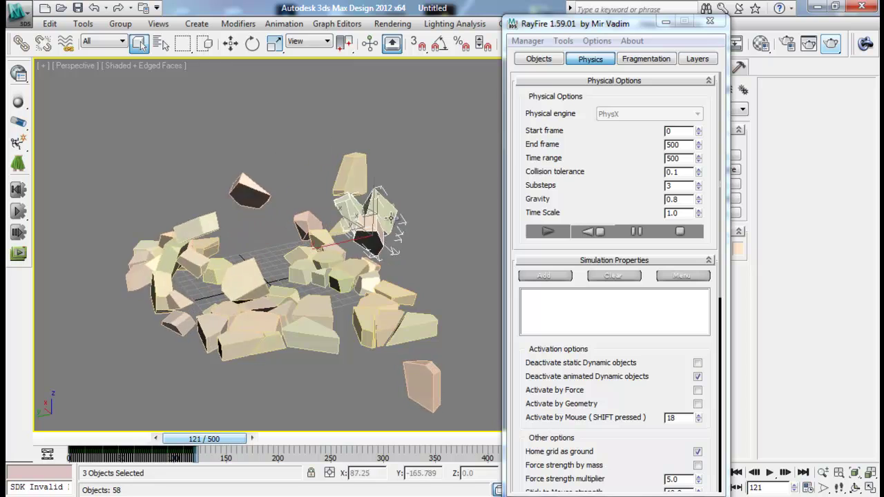
mouse_move(391, 218)
left_mouse_down()
mouse_move(431, 223)
mouse_move(366, 301)
mouse_move(232, 306)
mouse_move(224, 270)
mouse_move(324, 273)
mouse_move(276, 259)
mouse_move(290, 259)
mouse_move(373, 159)
mouse_move(297, 183)
mouse_move(373, 148)
mouse_move(331, 177)
left_mouse_up()
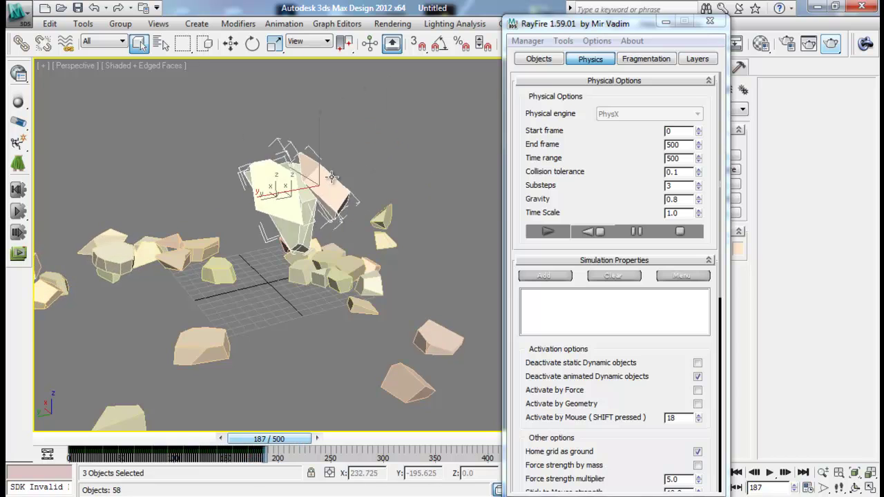
left_click(331, 177)
- Lower Stick to Mouse strength to 0.8 while the simulation is running
left_click_drag(621, 426, 620, 424)
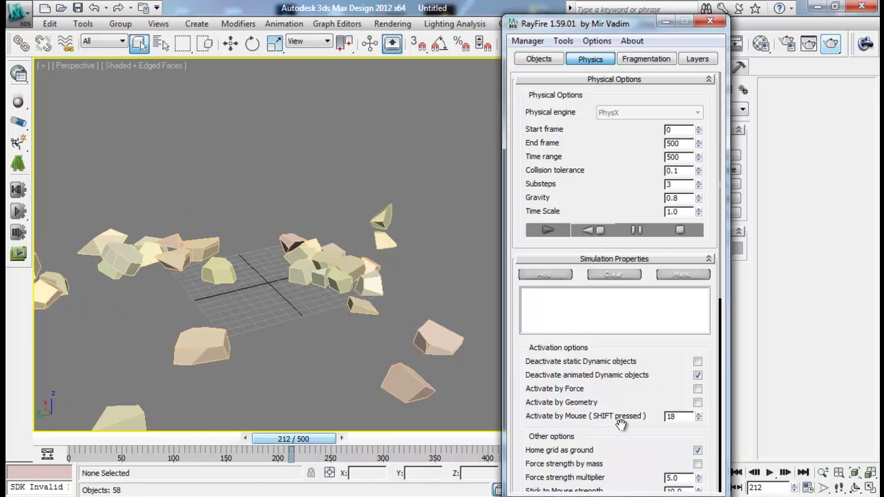
scroll(622, 424, "down", 5)
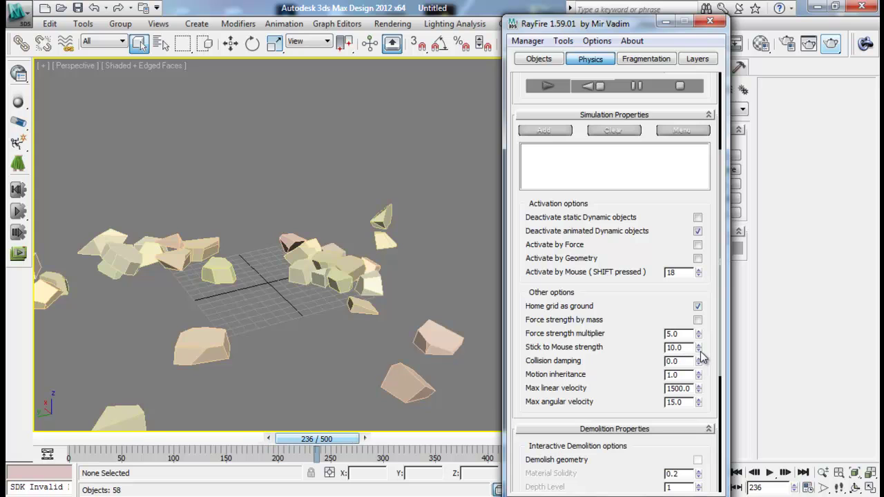
left_click_drag(699, 348, 708, 371)
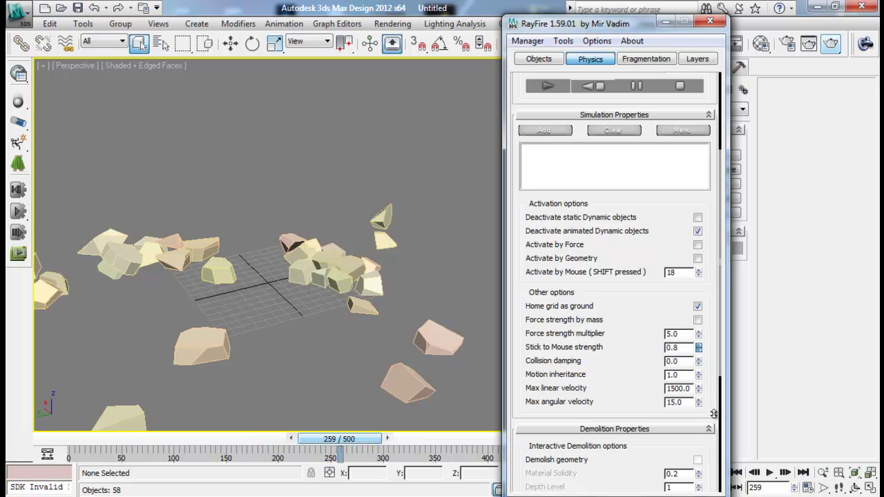
- Pull a single fragment with the mouse, deselect it, and select a group of fragments to pull together
left_click(369, 283)
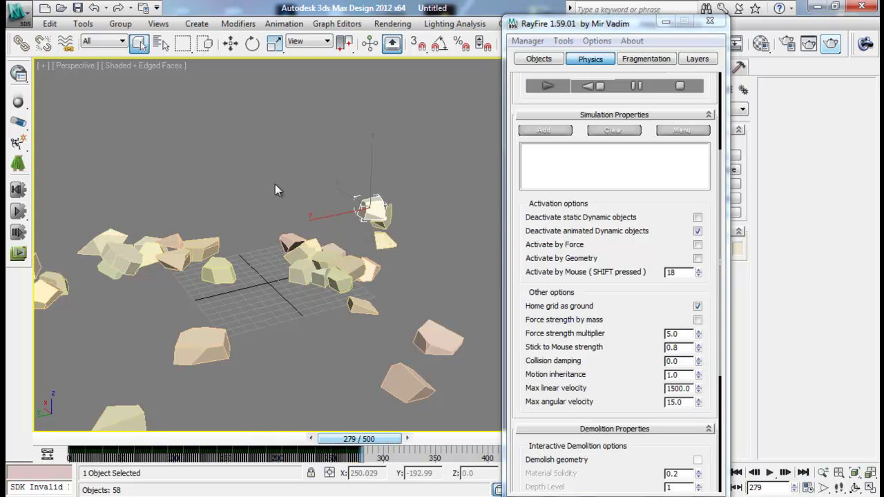
mouse_move(275, 184)
left_mouse_down("shift")
mouse_move(235, 207)
mouse_move(266, 273)
mouse_move(425, 264)
mouse_move(384, 268)
left_mouse_up("shift")
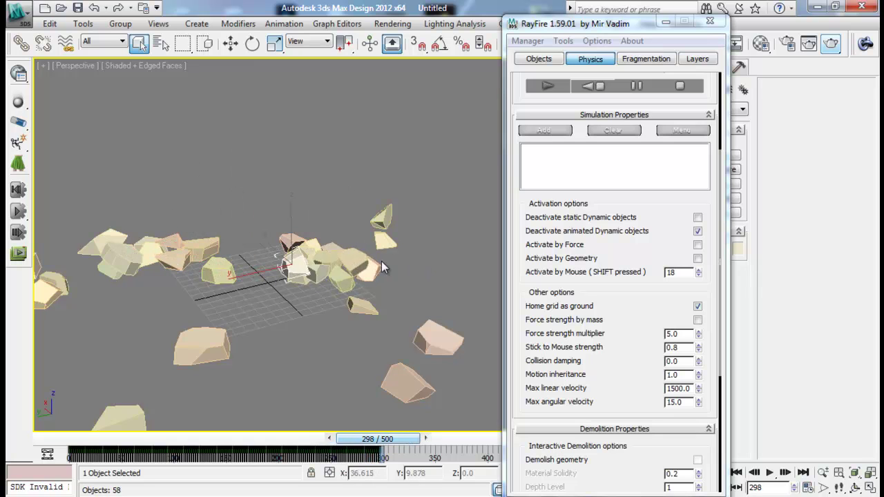
left_click(319, 322)
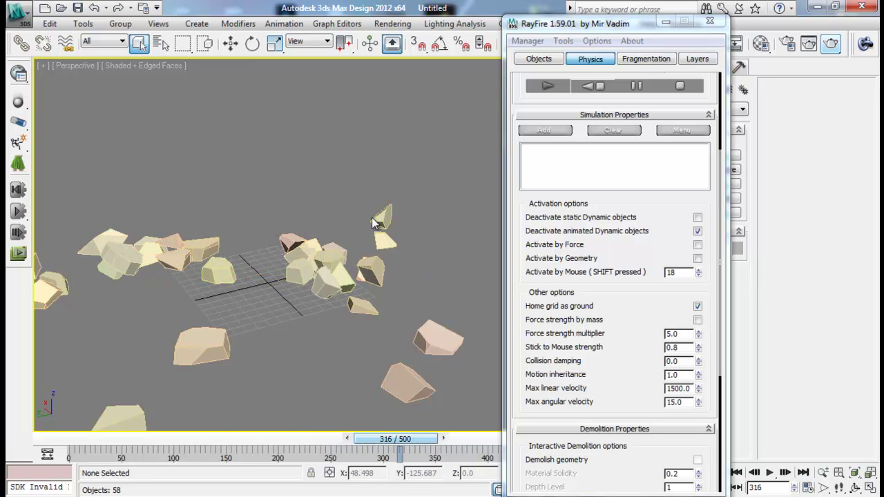
left_click_drag(405, 184, 297, 323)
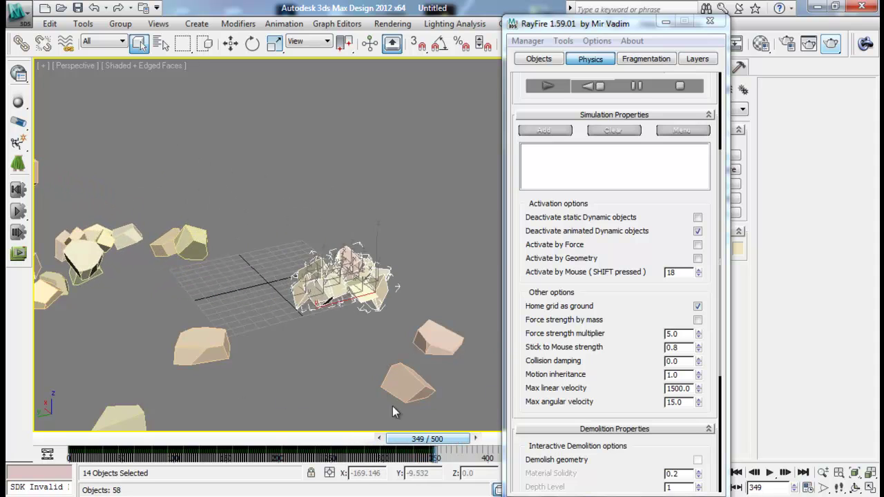
- Pull the selected fragment group and then a single fragment upward with the mouse, release them, and stop the simulation
mouse_move(393, 406)
left_mouse_down("shift")
mouse_move(445, 307)
mouse_move(443, 415)
mouse_move(227, 277)
mouse_move(59, 228)
mouse_move(103, 221)
mouse_move(160, 184)
mouse_move(179, 145)
mouse_move(207, 162)
mouse_move(300, 147)
mouse_move(435, 158)
mouse_move(414, 202)
left_mouse_up("shift")
left_click(301, 147)
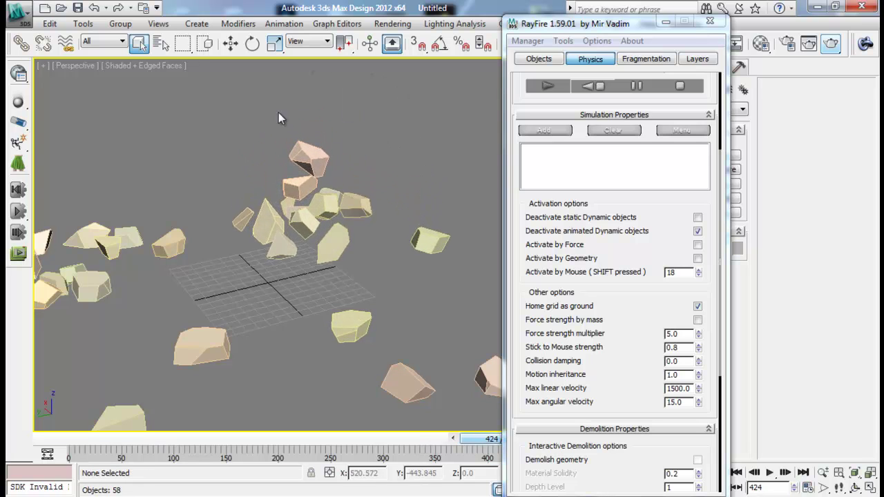
middle_click_drag(204, 250, 304, 238)
scroll(312, 196, "down", 3)
left_click(241, 264)
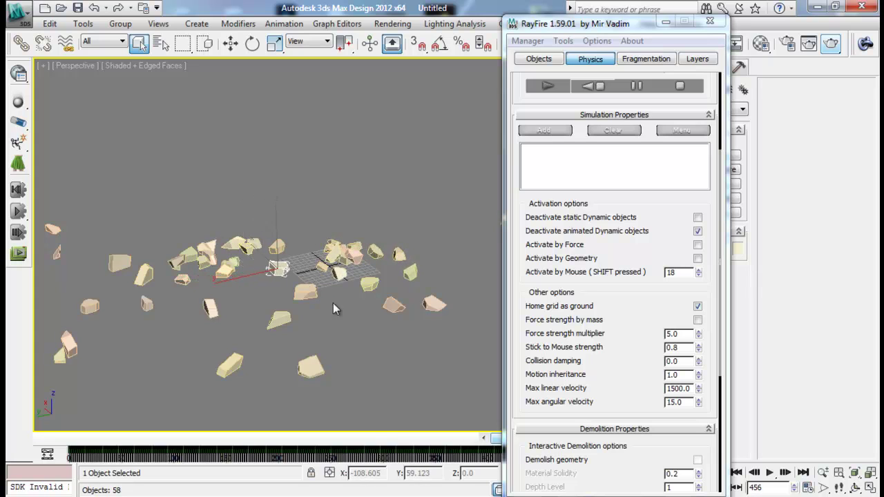
mouse_move(321, 205)
left_mouse_down("shift")
mouse_move(119, 270)
mouse_move(158, 295)
mouse_move(232, 217)
mouse_move(249, 179)
left_mouse_up("shift")
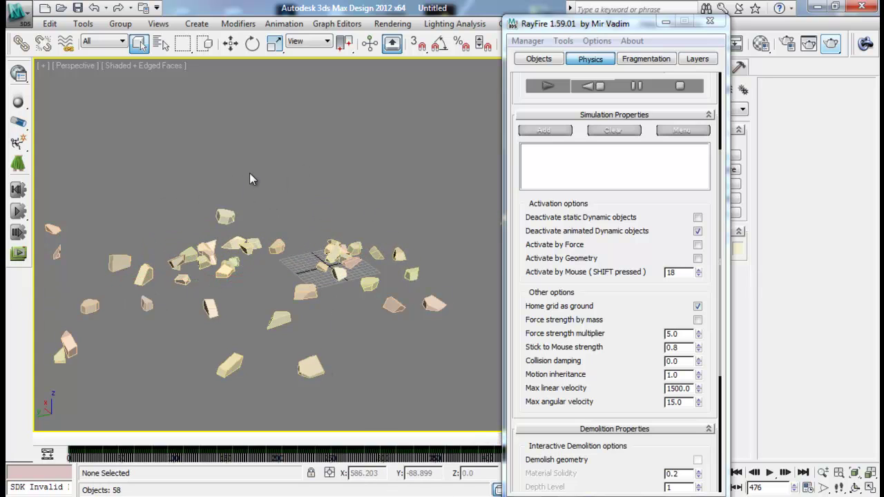
left_click(593, 85)
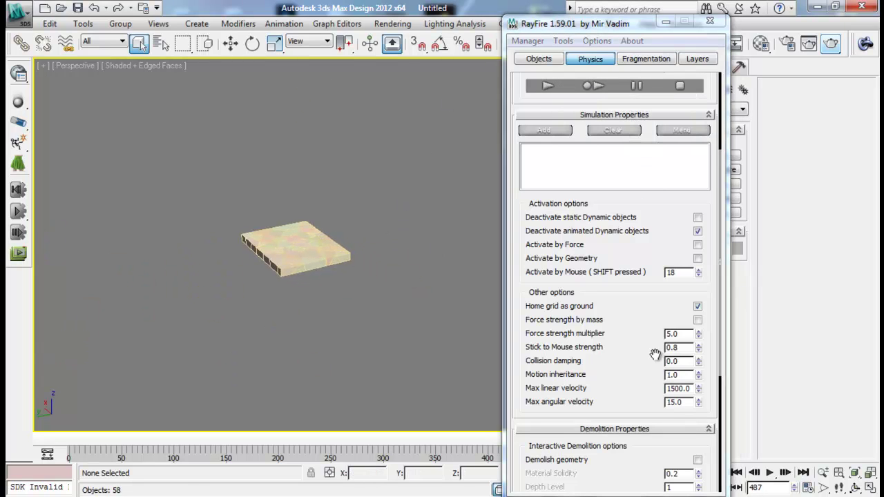
- Raise Collision damping to 1.0
left_click_drag(656, 355, 665, 270)
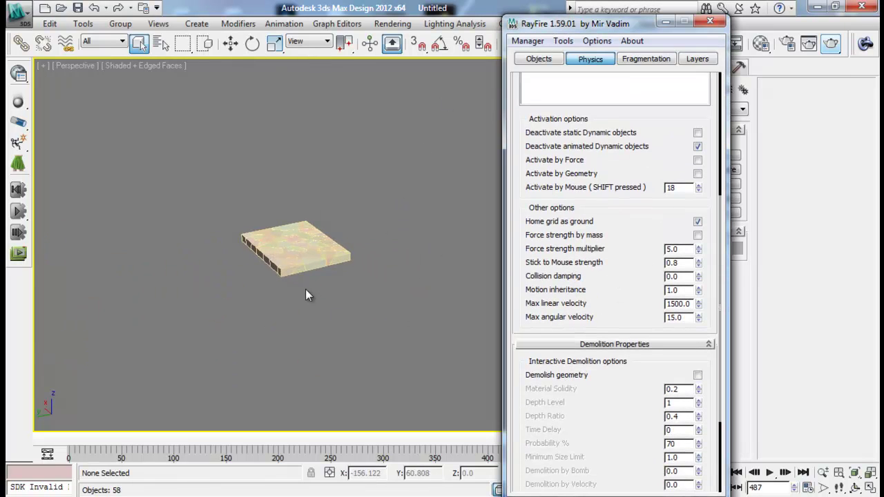
middle_click_drag(305, 289, 303, 314)
left_click(699, 275)
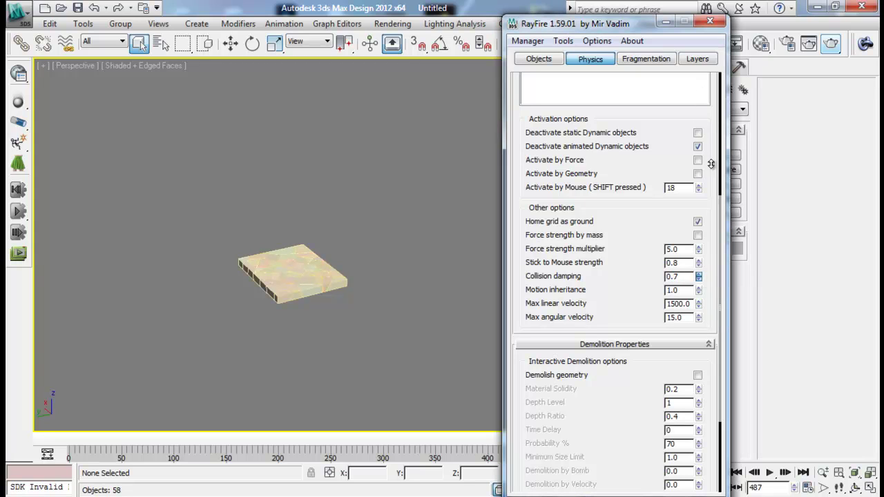
left_click_drag(711, 164, 719, 47)
scroll(351, 292, "up", 5)
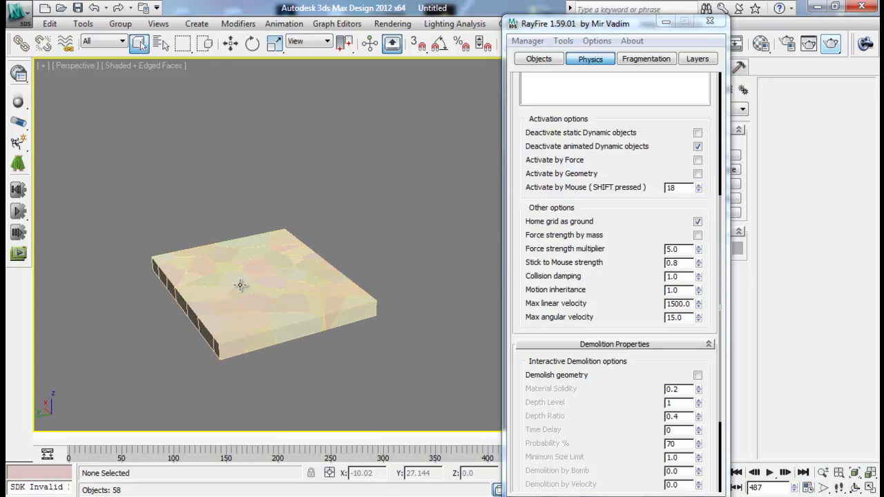
middle_click_drag(237, 275, 236, 286)
key("ctrl+a")
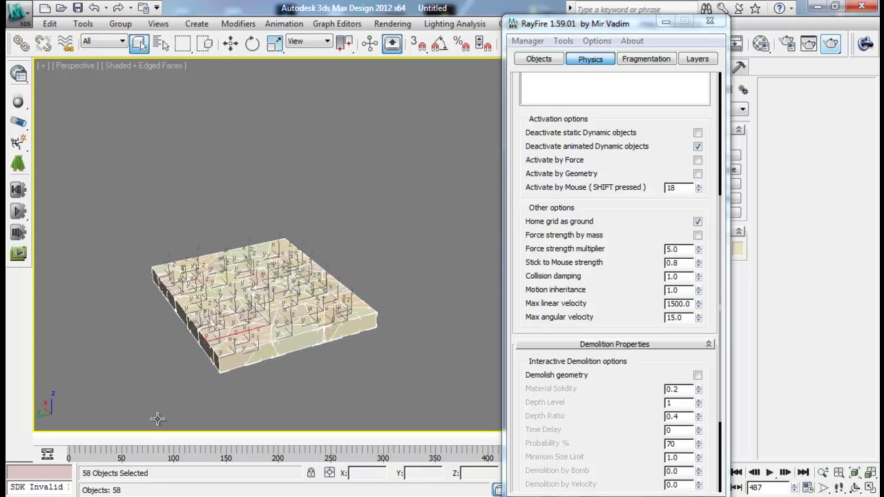
left_click(437, 182)
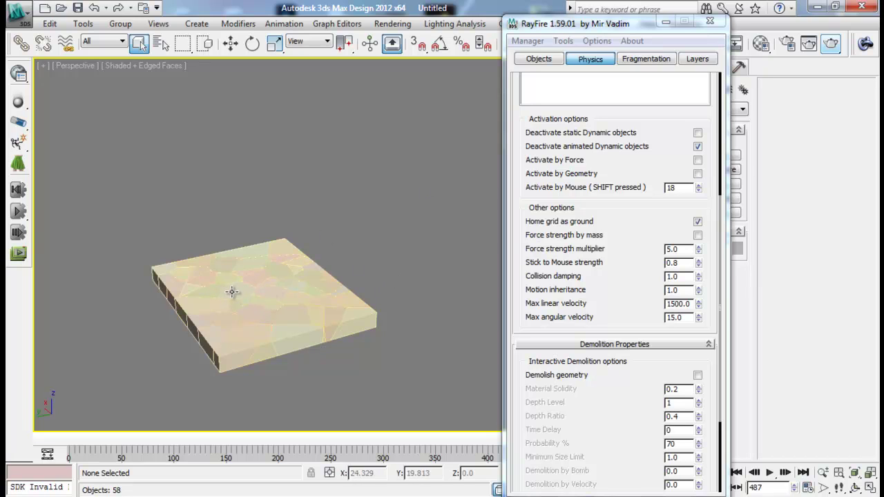
- Reset Collision damping to 0.0
left_click(681, 276)
left_click_drag(687, 276, 594, 276)
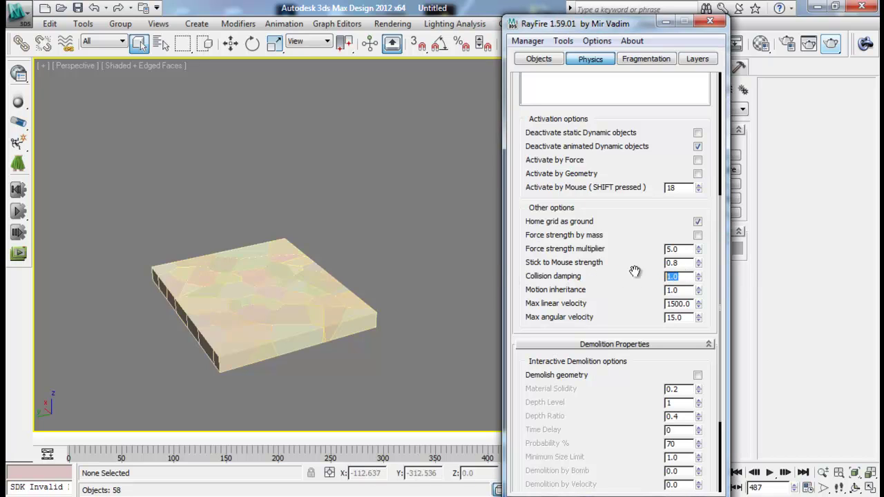
type("0")
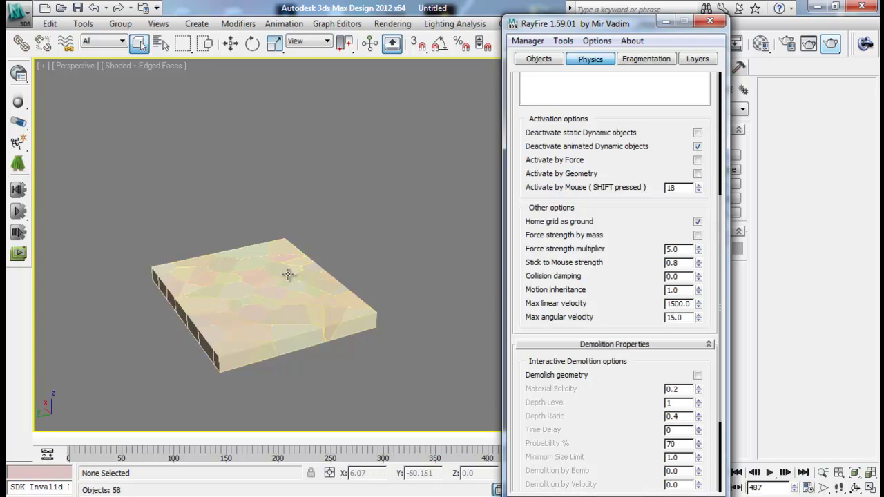
mouse_move(700, 280)
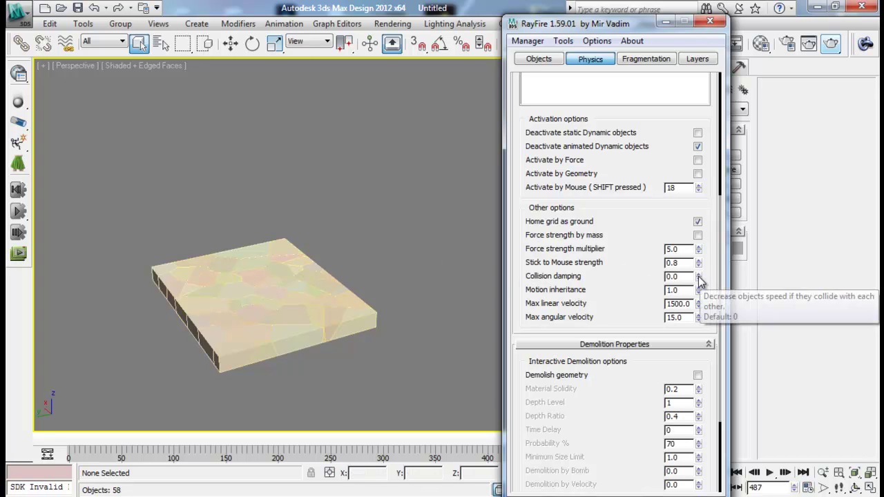
left_click_drag(699, 280, 722, 205)
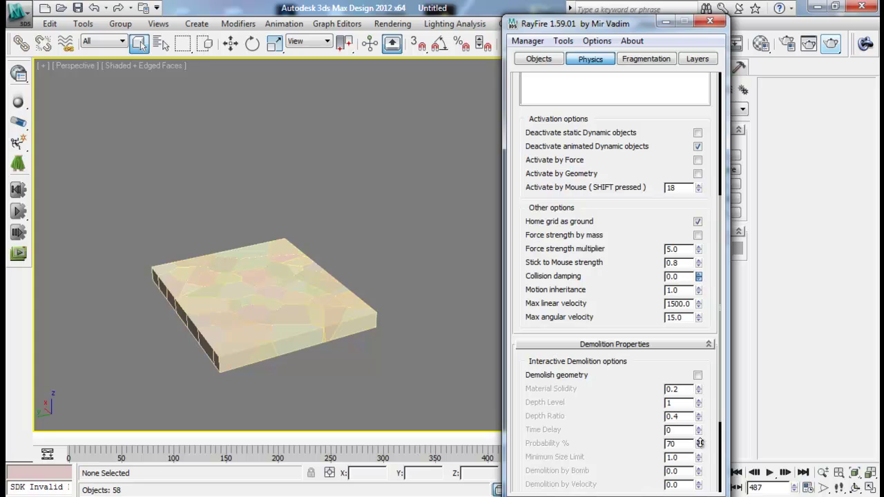
- Examine the Motion inheritance, Max linear velocity and Max angular velocity options alongside the fragmented slab
middle_click_drag(421, 346, 445, 328)
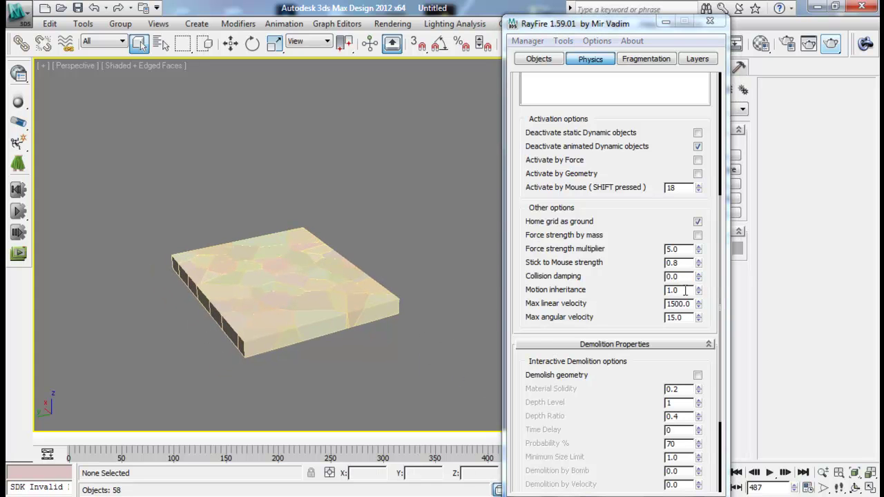
double_click(685, 291)
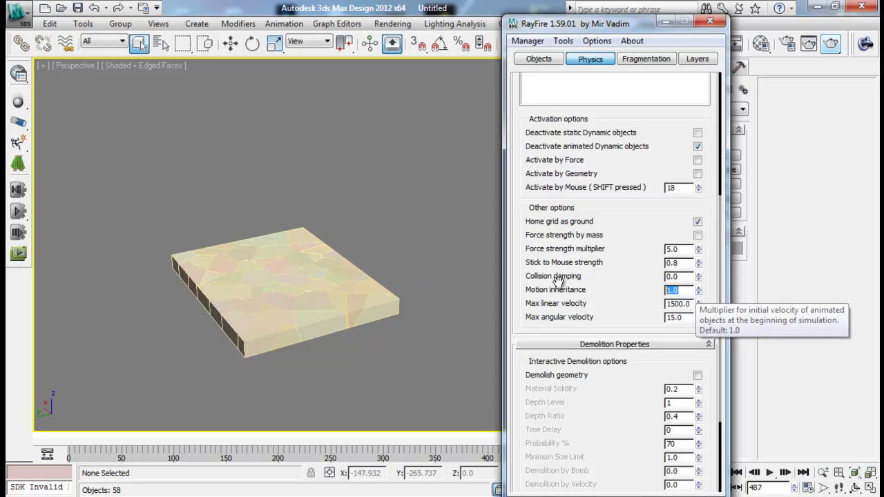
left_click(296, 303)
middle_click_drag(246, 276, 277, 302)
left_click_drag(301, 278, 302, 254)
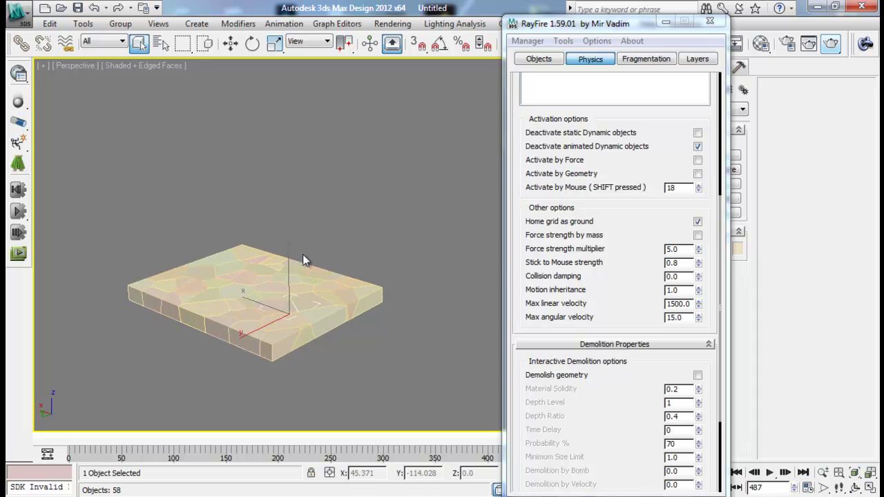
left_click_drag(329, 305, 335, 292)
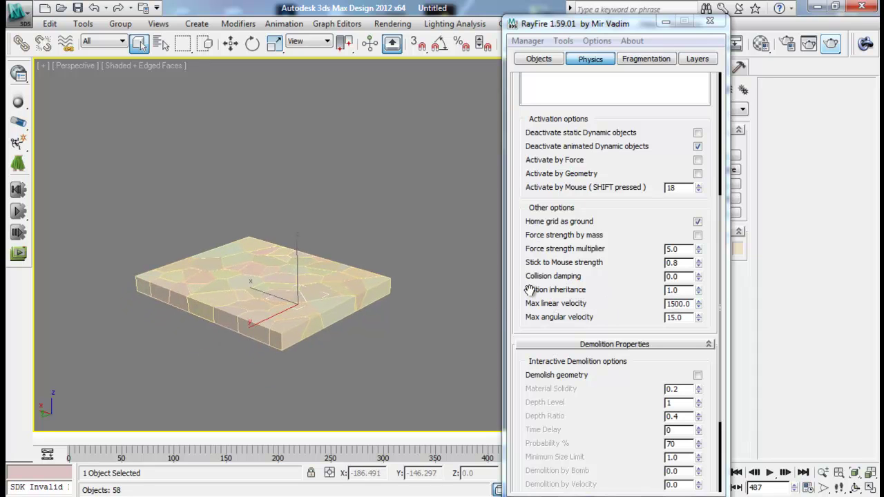
middle_click_drag(351, 285, 351, 294)
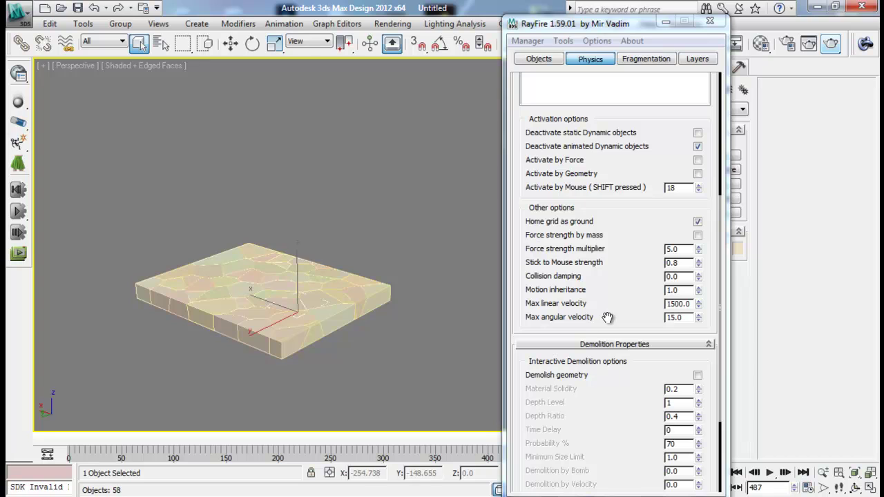
middle_click_drag(325, 243, 332, 252)
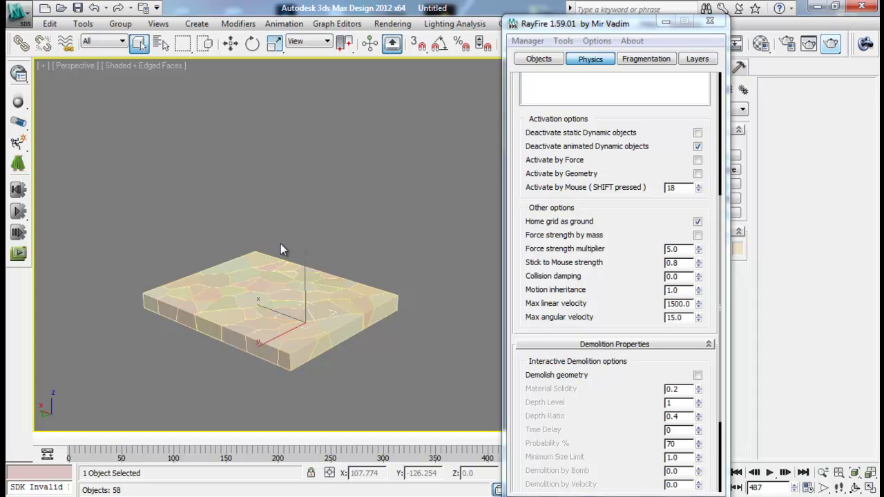
left_click_drag(342, 350, 342, 351)
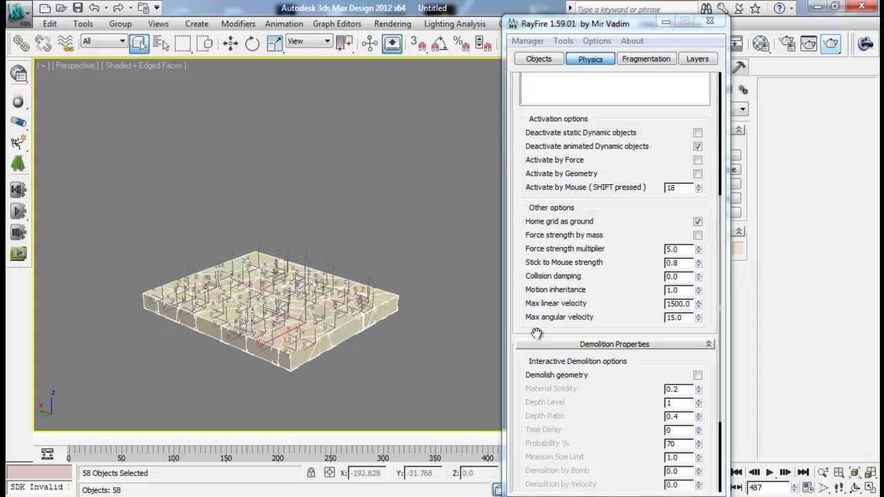
middle_click_drag(385, 338, 394, 311)
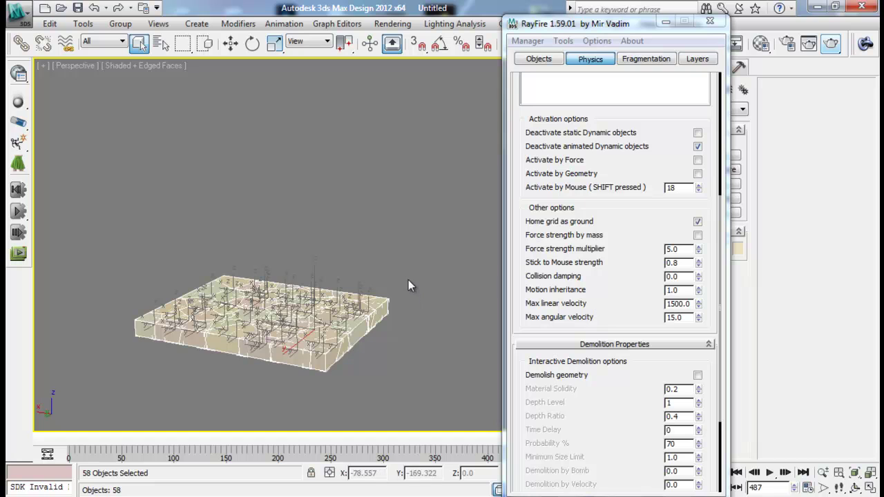
left_click(411, 257)
- Bring the Demolition Properties options fully into view and delete all the slab fragments from the scene
left_click_drag(565, 32, 568, 19)
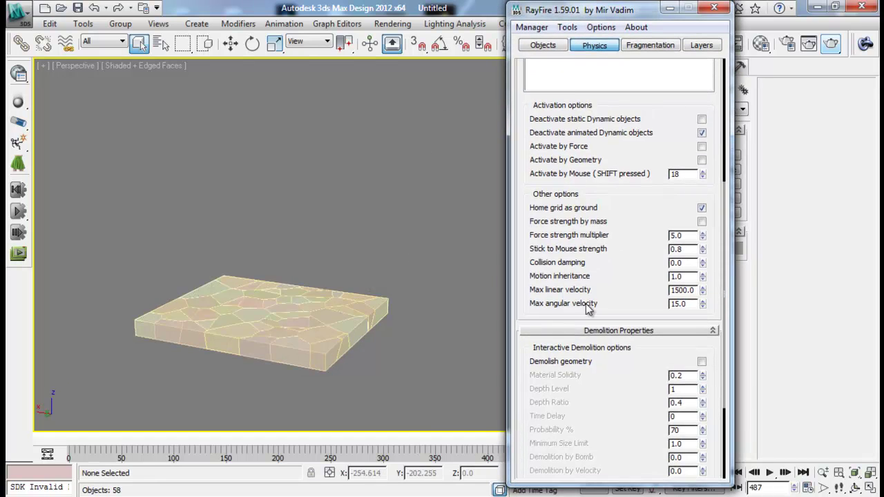
left_click_drag(604, 415, 585, 261)
middle_click_drag(370, 292, 359, 299)
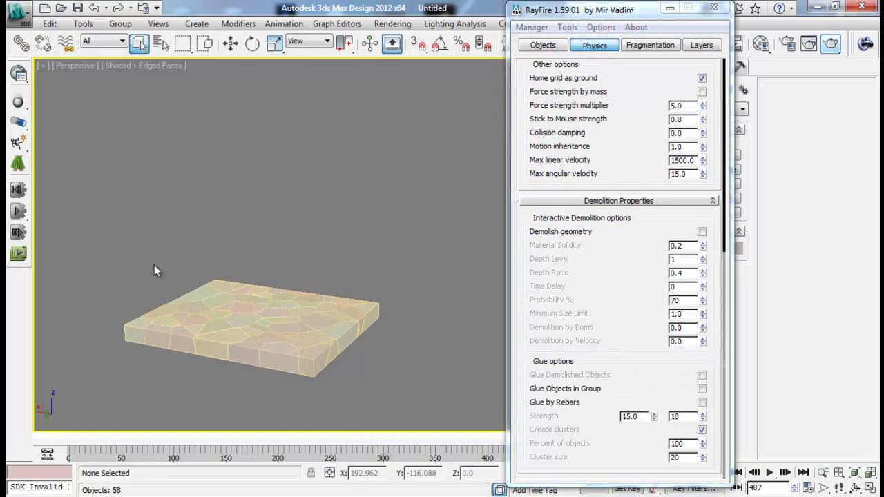
left_click_drag(406, 399, 407, 396)
key("Delete")
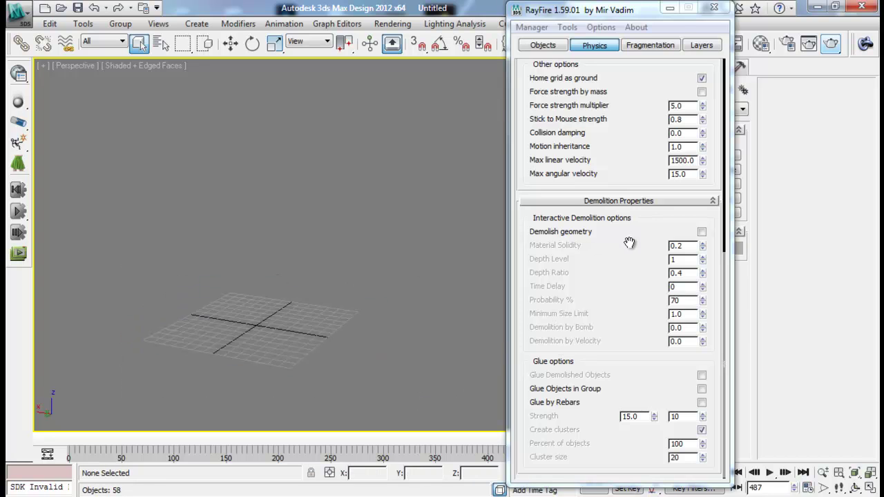
- Unhide the Demolish group by name
middle_click_drag(335, 297, 348, 305)
right_click(384, 257)
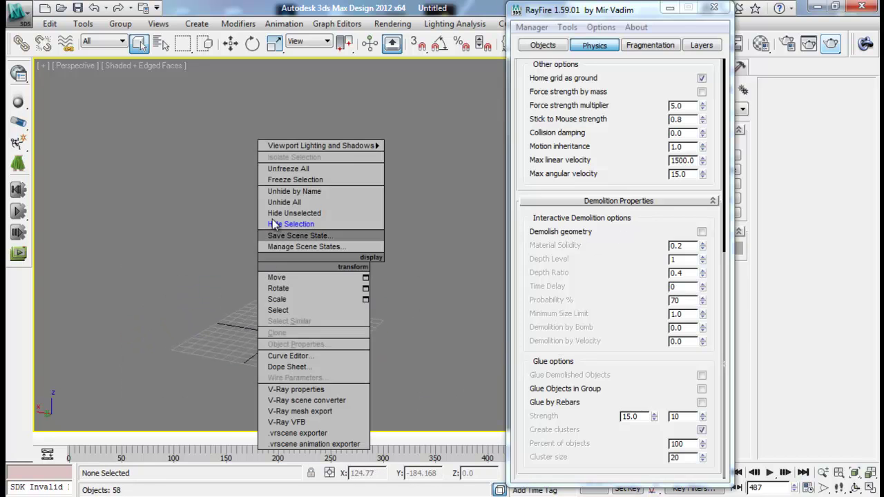
left_click(290, 197)
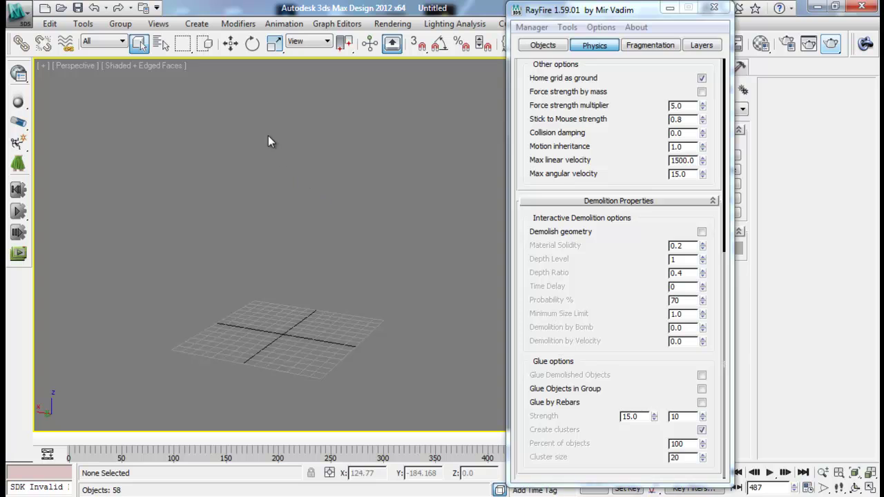
left_click(602, 168)
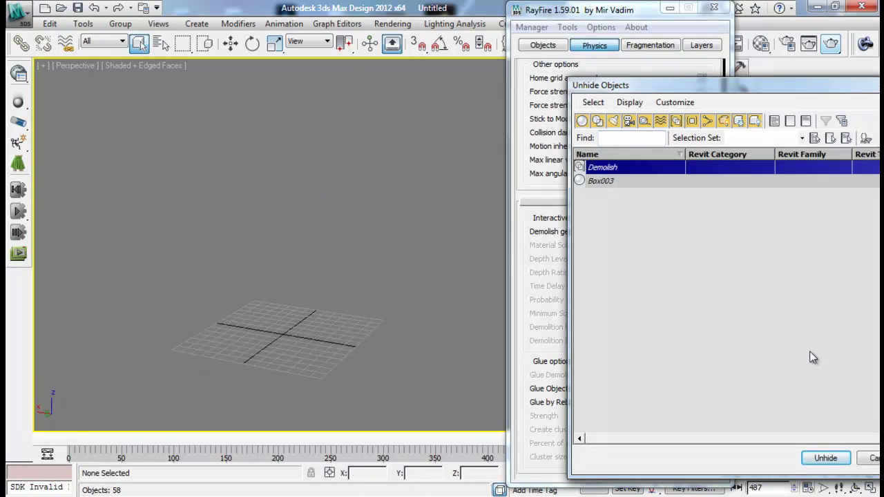
left_click(825, 458)
- Ungroup the Demolish group into separate objects and clear the selection
left_click(361, 340)
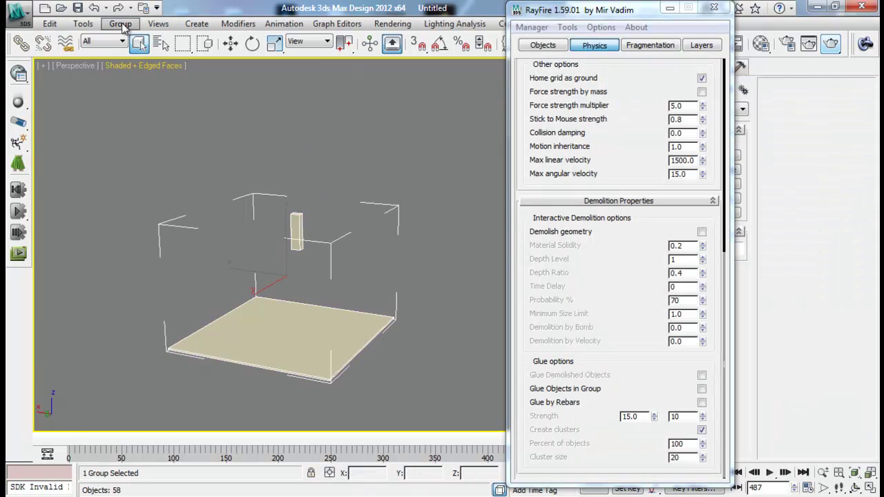
left_click(120, 24)
left_click(134, 37)
left_click(513, 283)
left_click(120, 24)
left_click(149, 59)
left_click(388, 277)
- Add the tall box above the floor to RayFire's Dynamic / Impact Objects list
middle_click_drag(388, 275, 298, 250, "alt")
scroll(212, 246, "up", 2)
left_click_drag(336, 132, 176, 233)
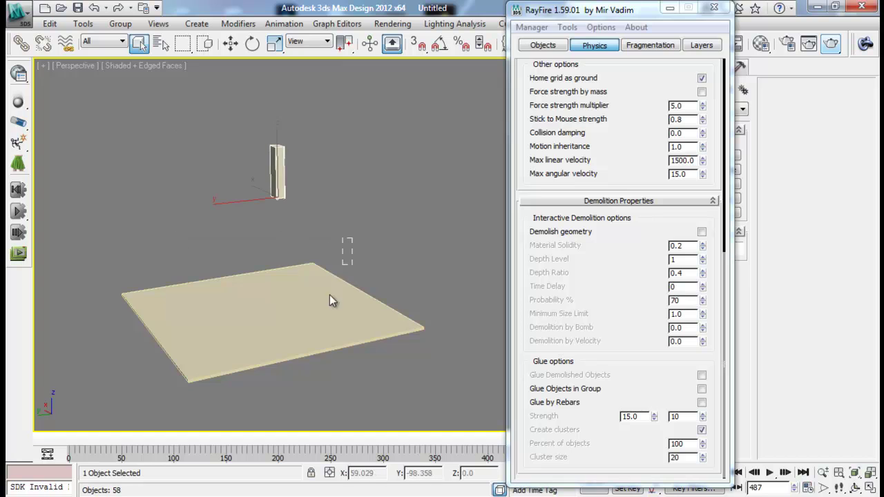
middle_click_drag(329, 295, 339, 187, "alt")
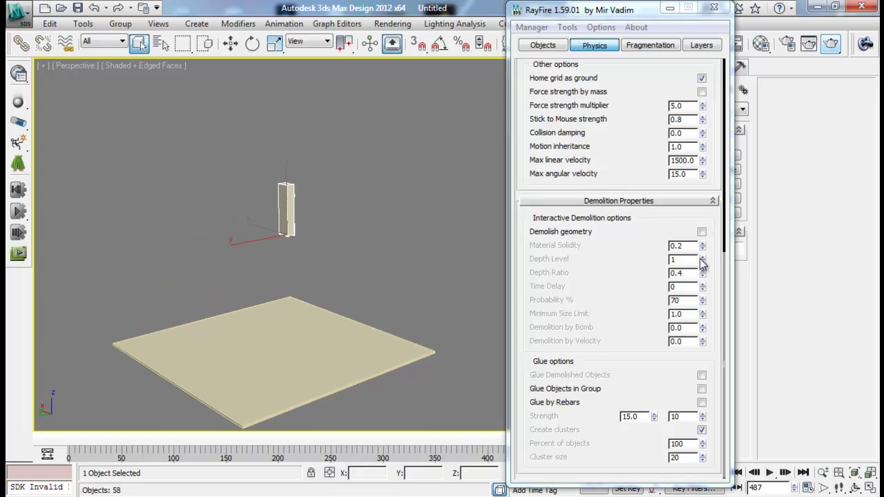
scroll(635, 142, "up", 5)
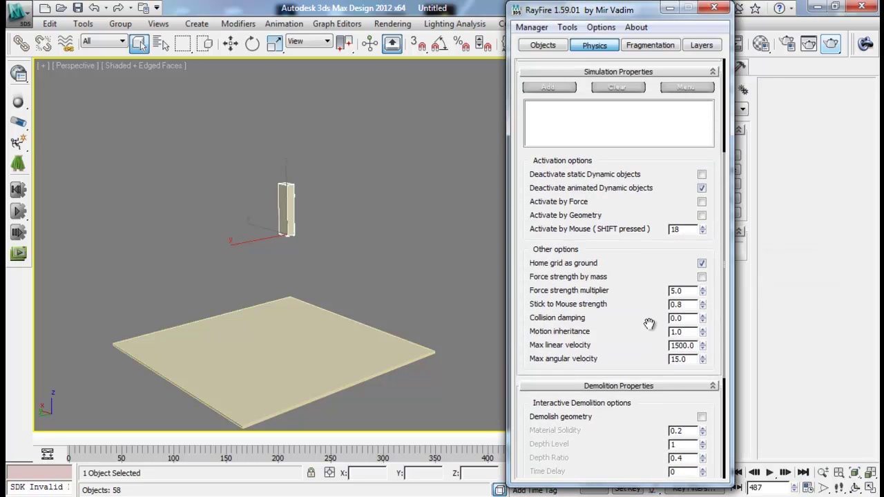
left_click(543, 45)
left_click(560, 82)
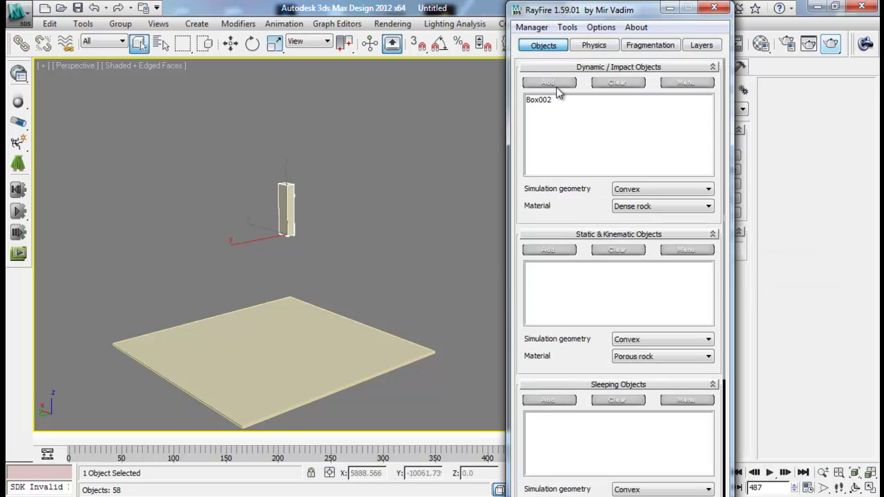
- Add the flat floor slab to the Static & Kinematic Objects list and return to the physics engine options
left_click(286, 344, "ctrl")
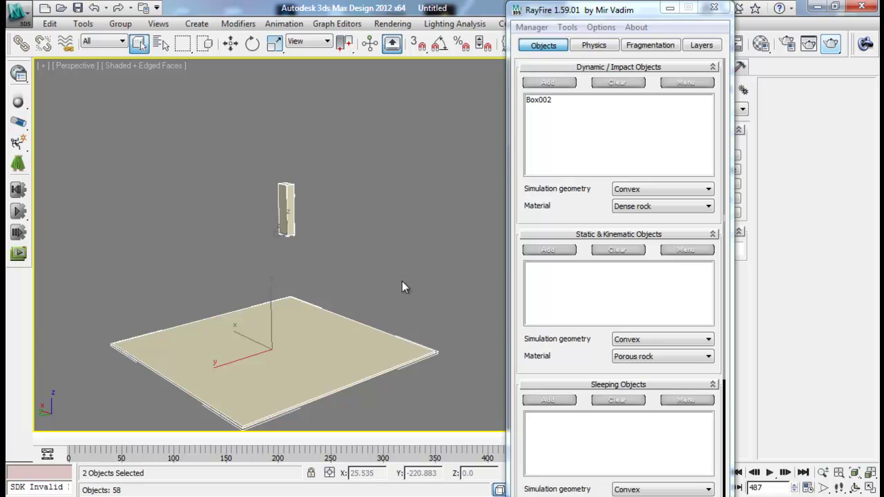
left_click(372, 318)
left_click(371, 322)
left_click(549, 249)
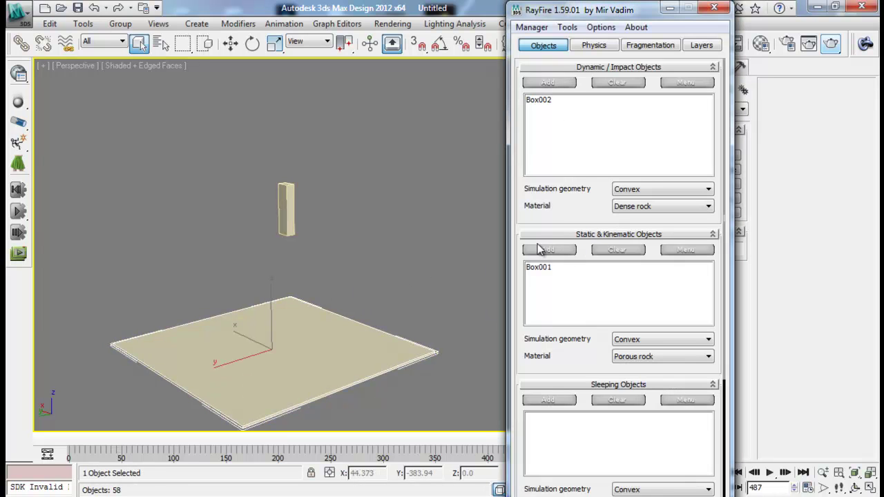
left_click(596, 45)
left_click_drag(607, 78, 625, 221)
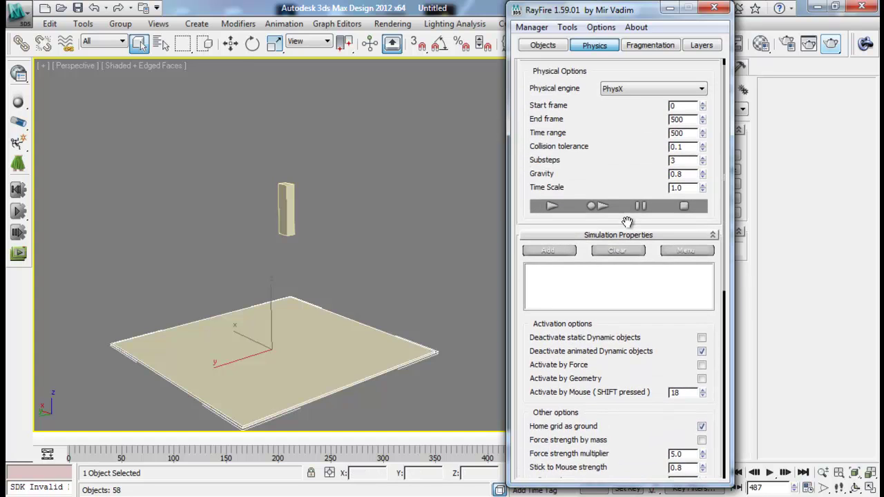
- Set both the simulation end frame and the timeline end time to 200, and test the box's fall onto the floor
double_click(689, 119)
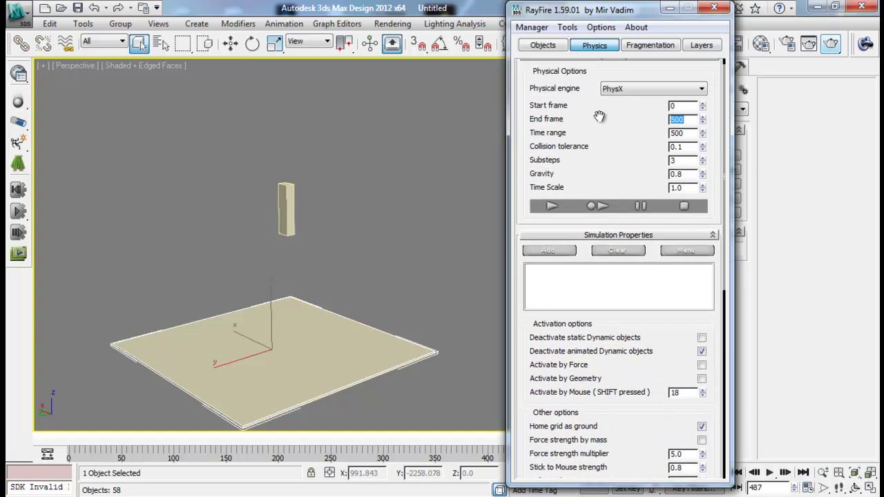
left_click(809, 488)
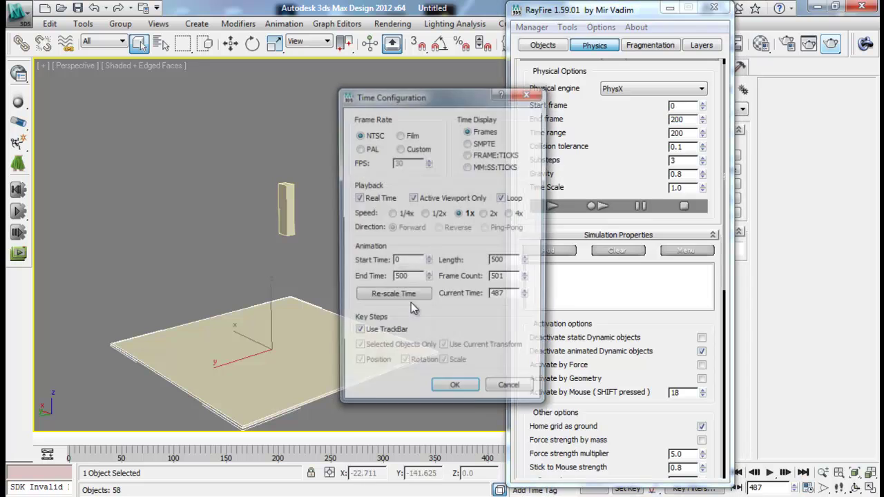
type("200")
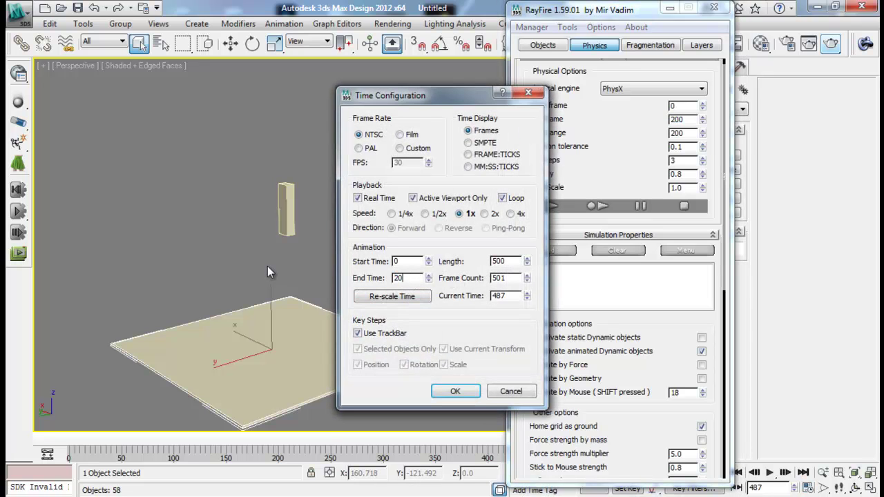
key("Return")
left_click(453, 391)
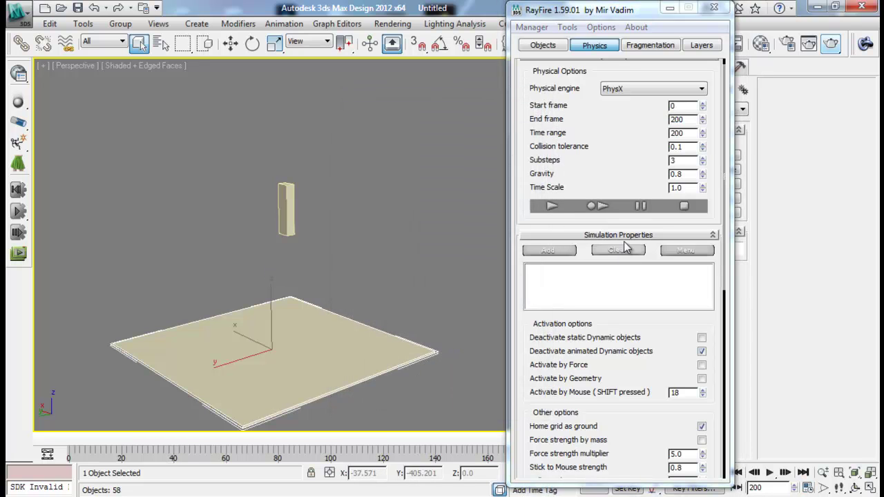
left_click(603, 207)
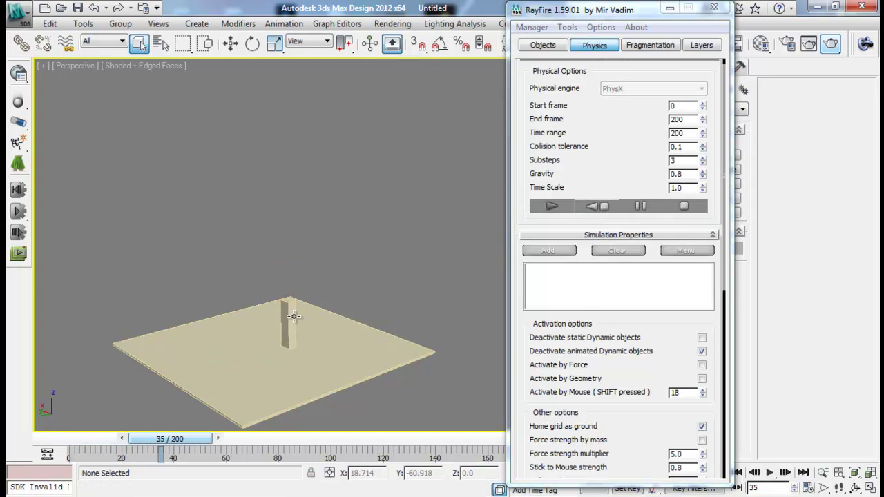
left_click(595, 211)
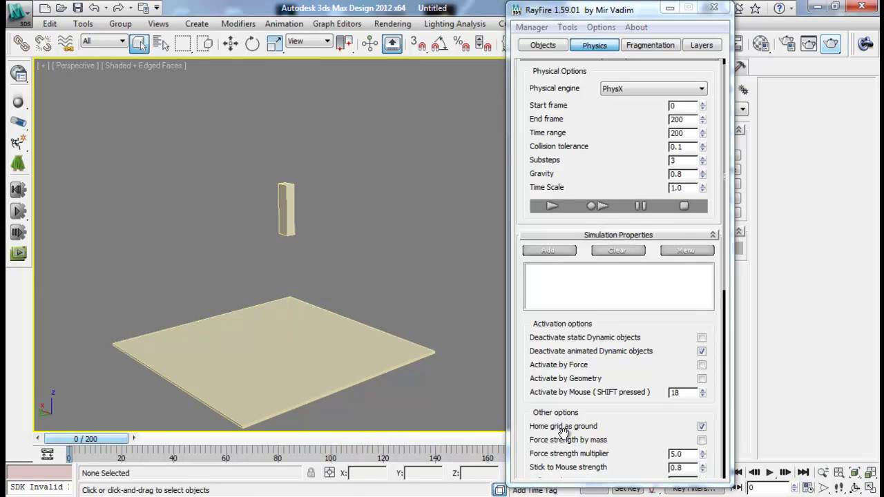
- Disable Deactivate animated Dynamic objects and enable Demolish geometry for the simulation
left_click_drag(603, 428, 602, 178)
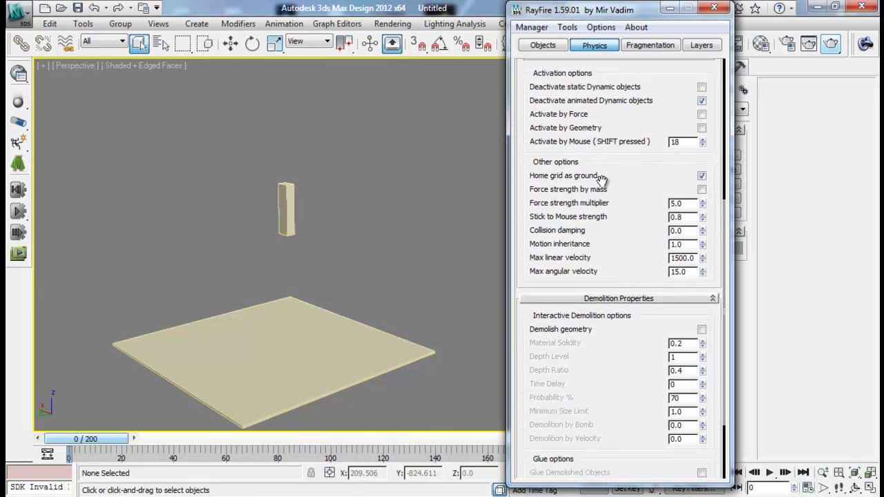
left_click(701, 100)
left_click_drag(650, 191, 651, 117)
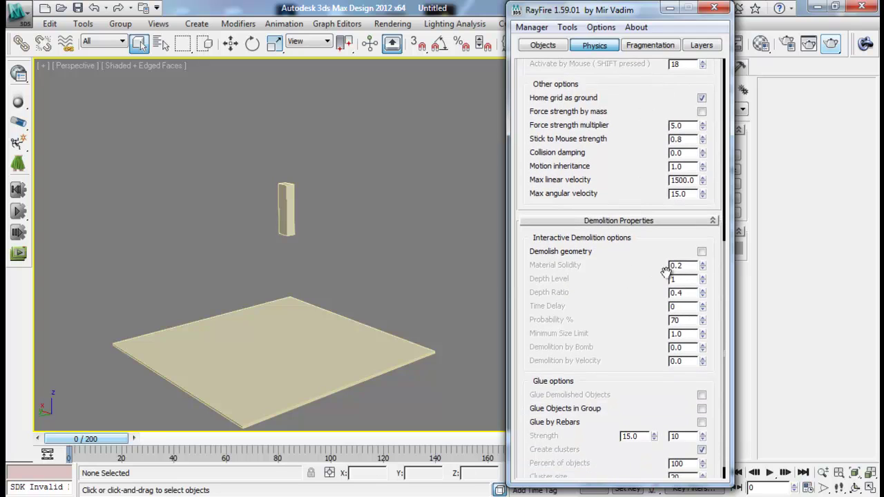
left_click(702, 251)
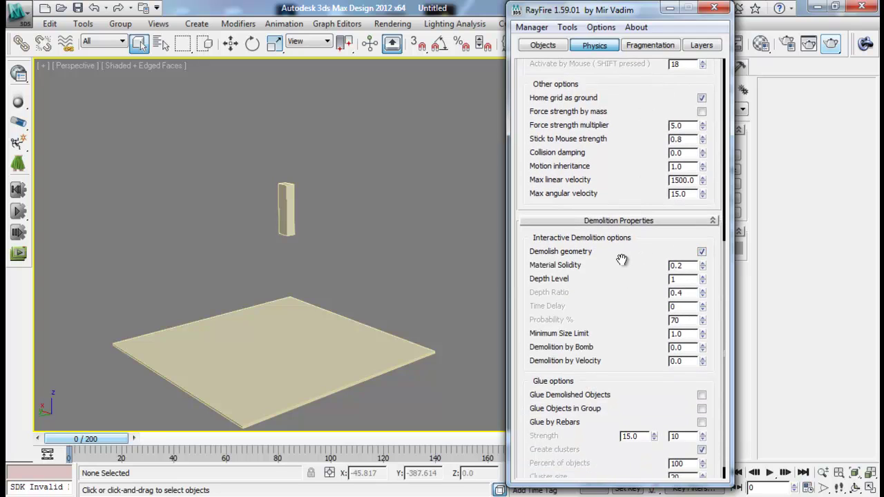
- Simulate the box's demolition against the floor, stop the simulation and return the timeline to frame 0
left_click_drag(629, 245, 629, 349)
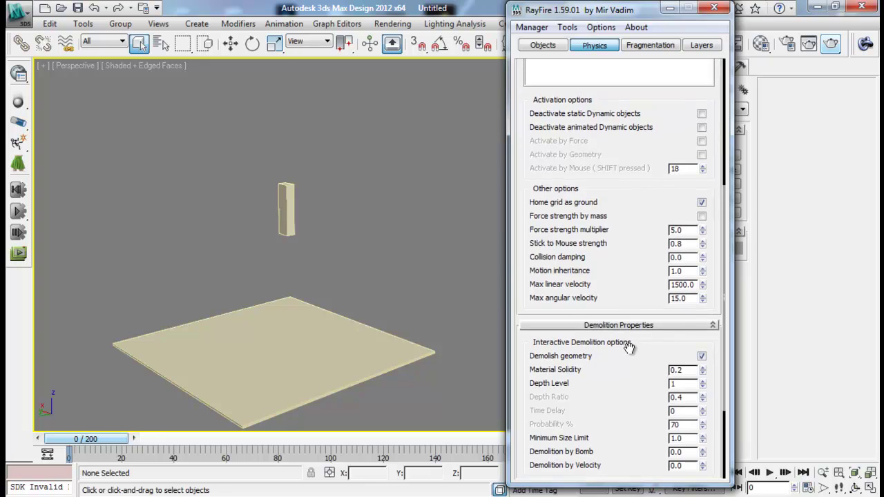
left_click_drag(602, 150, 622, 386)
left_click(597, 218)
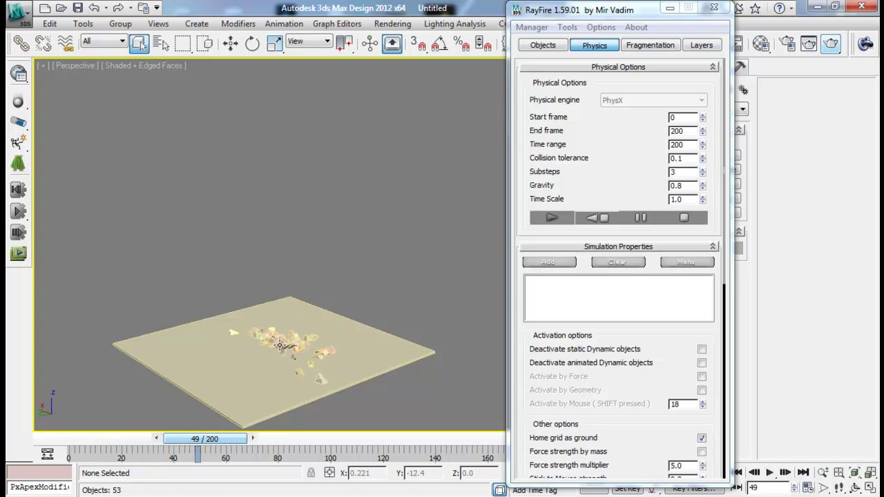
left_click(597, 218)
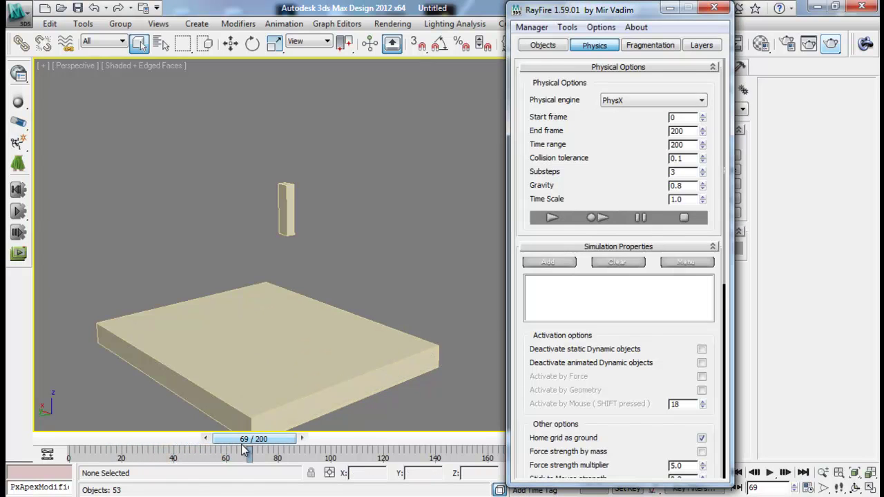
left_click_drag(255, 439, 83, 442)
- Examine the interactive demolition options, in particular the Material Solidity value
left_click_drag(613, 424, 606, 239)
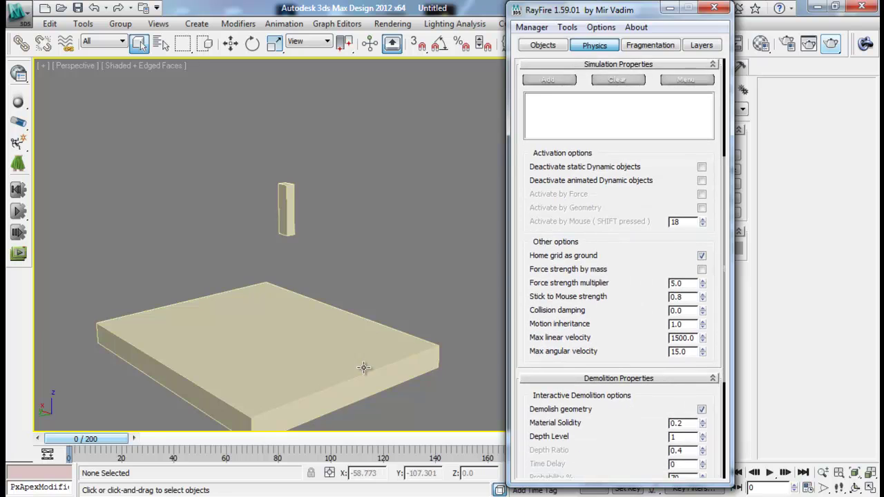
middle_click_drag(365, 368, 269, 365, "alt")
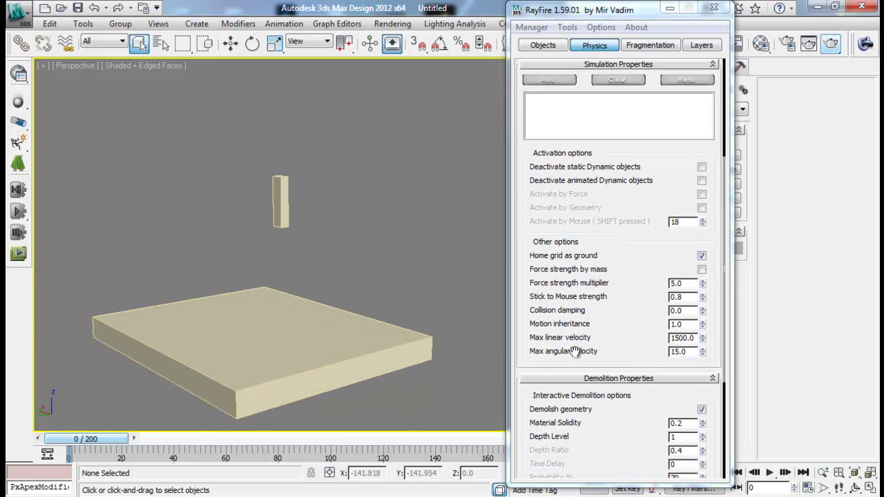
left_click_drag(576, 352, 593, 159)
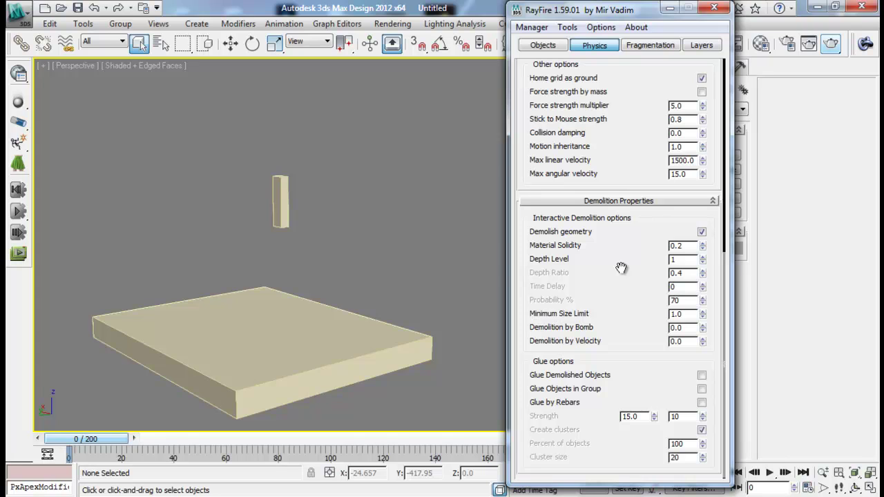
left_click_drag(614, 242, 614, 245)
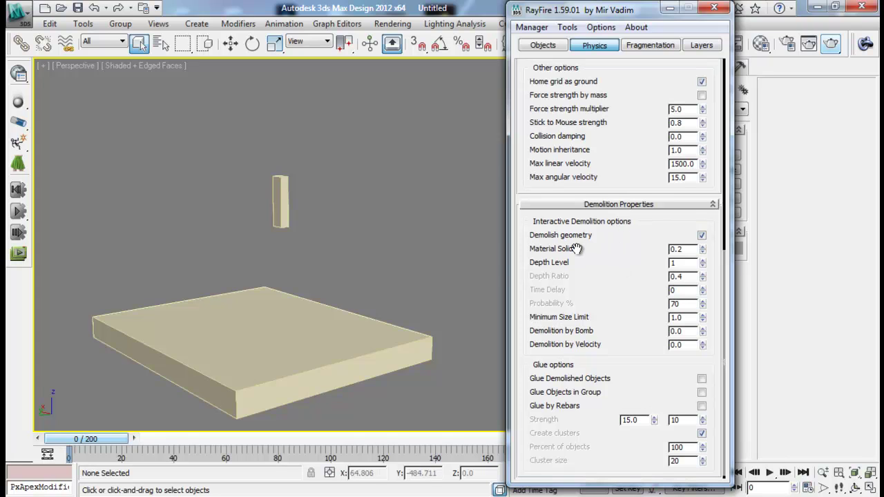
left_click(692, 249)
double_click(666, 249)
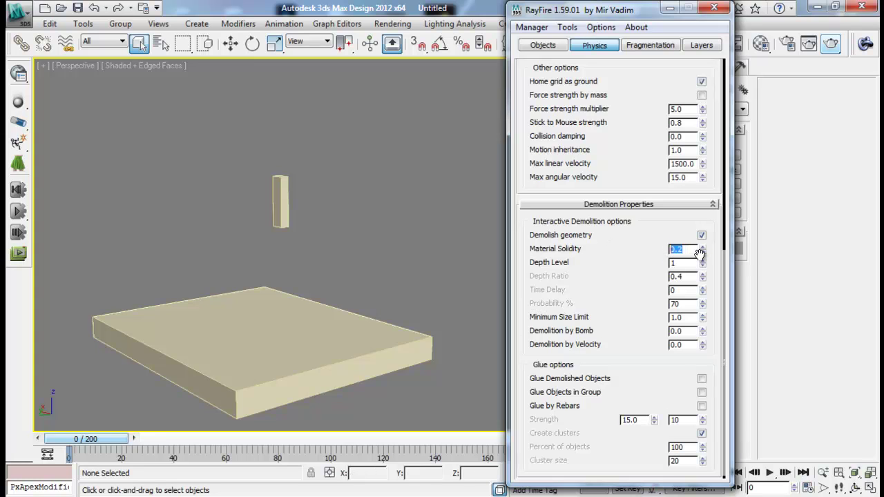
- Compare the physical properties, especially Solidity, of the Heavy metal, Glass, Rubber, Concrete and Brick material presets
left_click(555, 49)
scroll(607, 349, "down", 5)
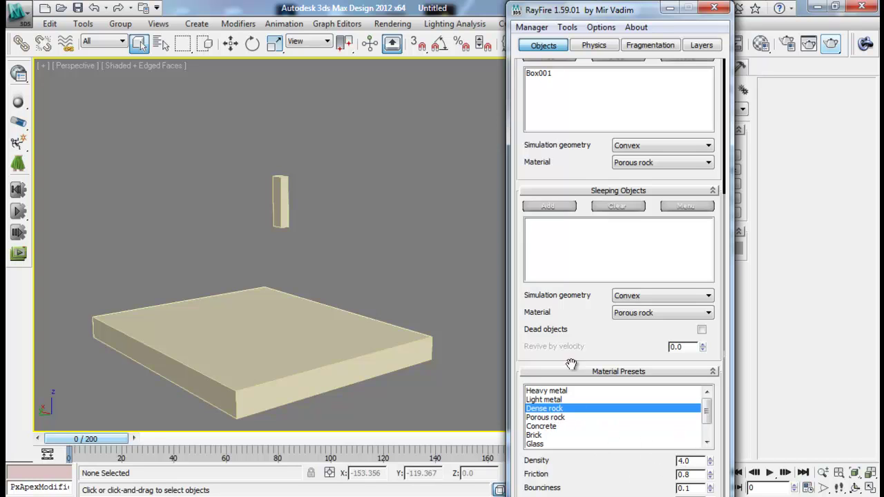
mouse_move(624, 6)
left_mouse_down()
mouse_move(612, 2)
mouse_move(622, 76)
mouse_move(632, 9)
left_mouse_up()
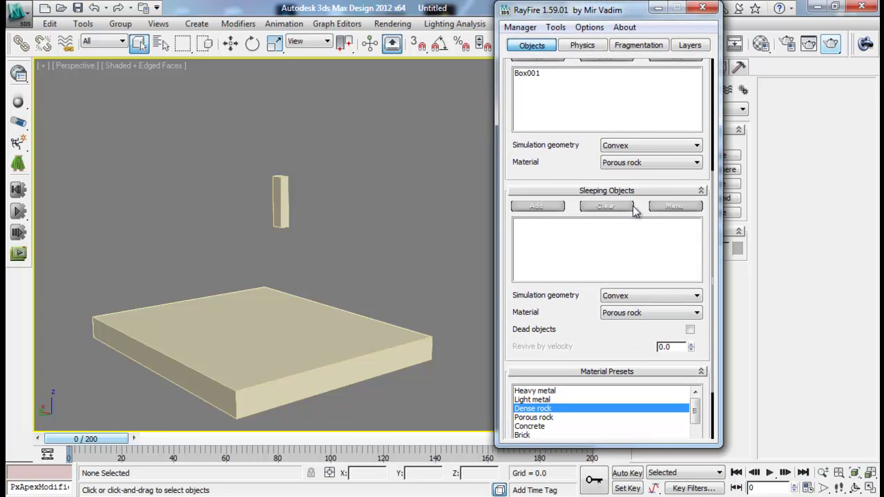
left_click_drag(605, 446, 605, 496)
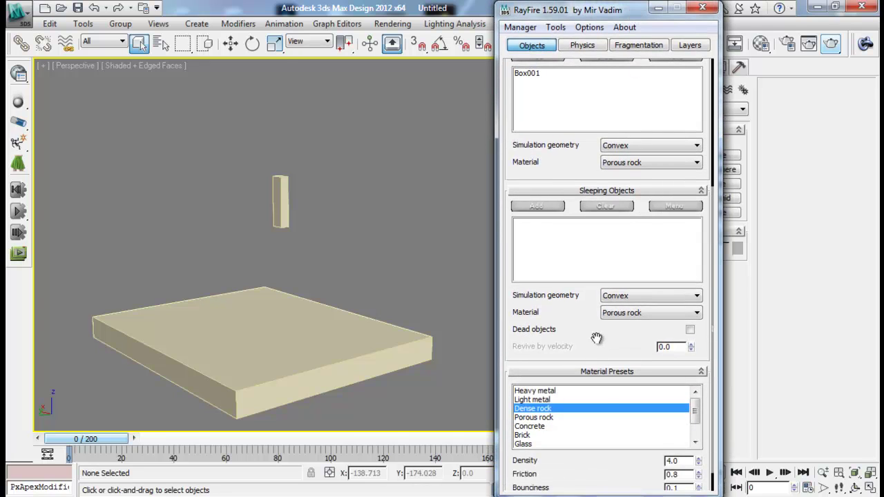
scroll(591, 200, "down", 1)
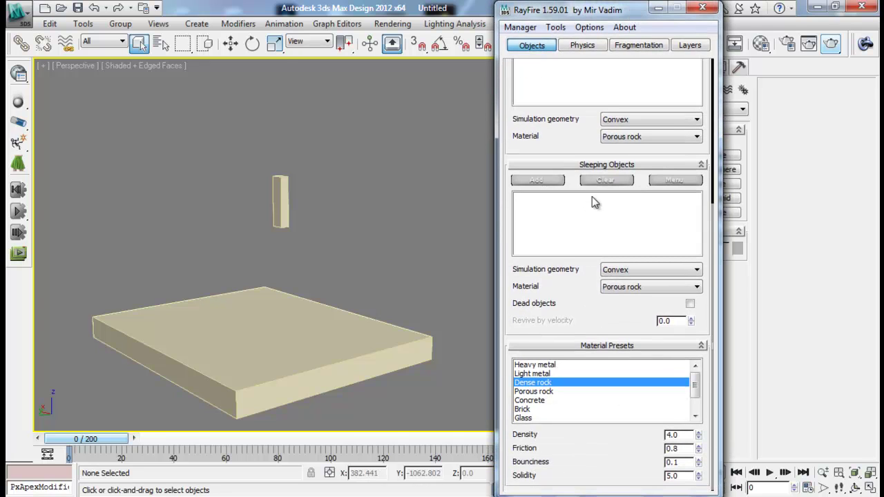
left_click(541, 365)
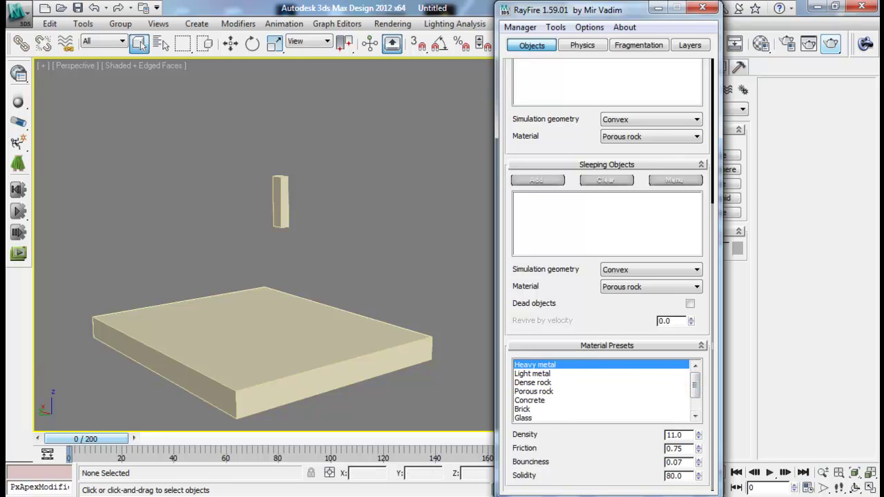
scroll(696, 394, "down", 2)
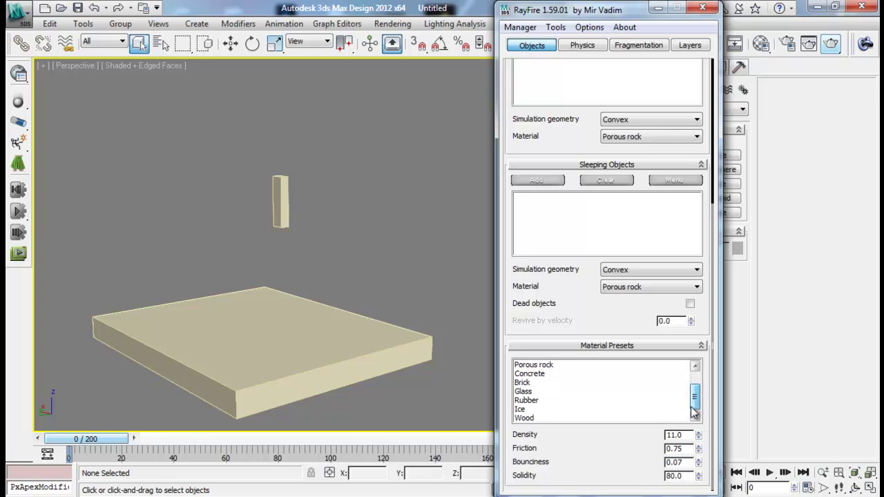
left_click(531, 391)
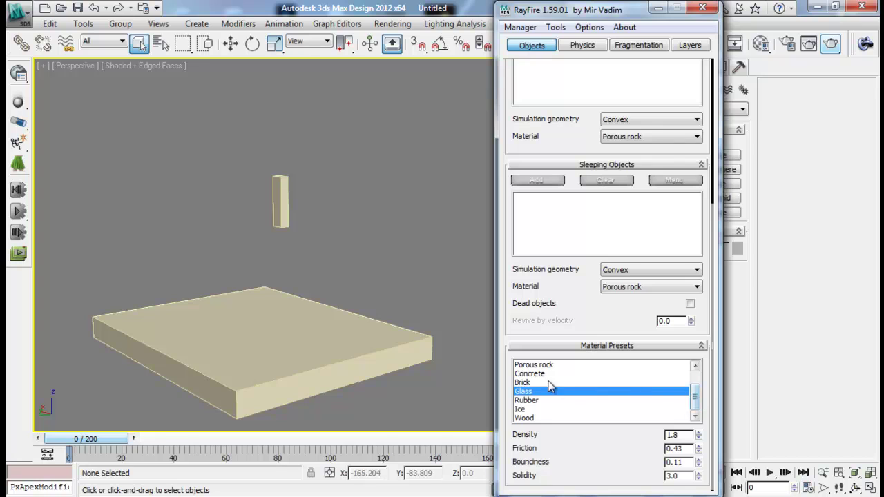
left_click(530, 401)
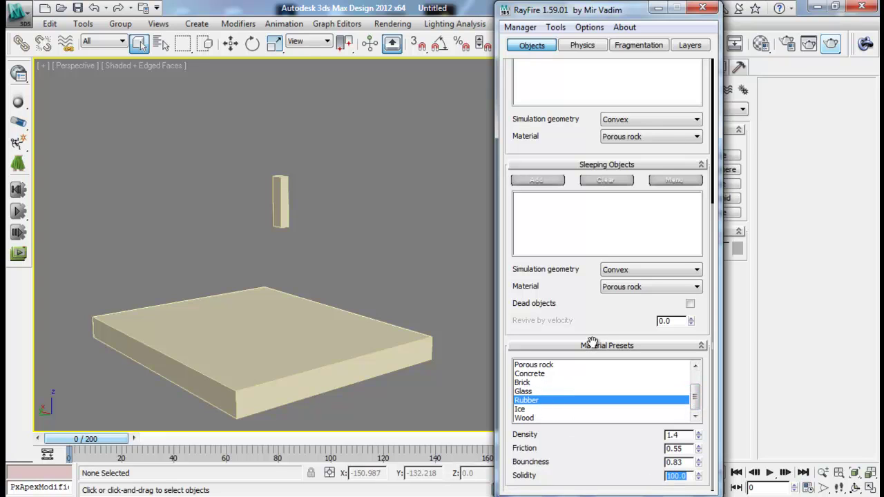
left_click(535, 392)
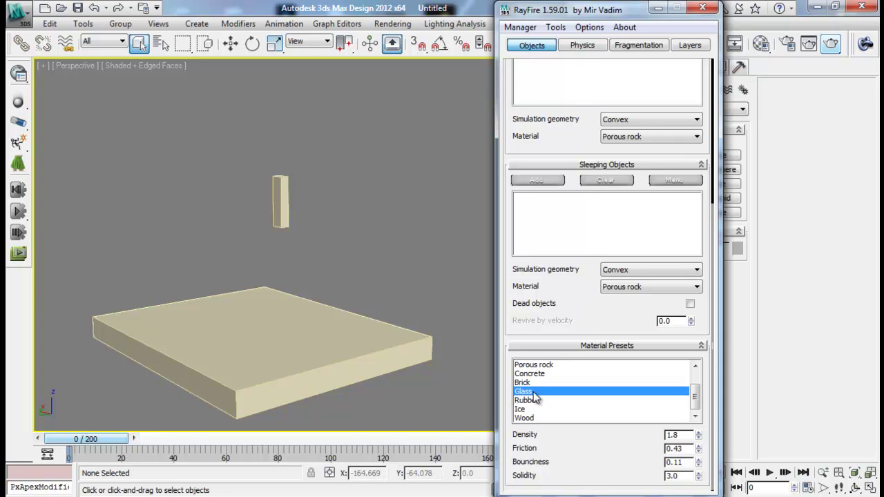
left_click(557, 374)
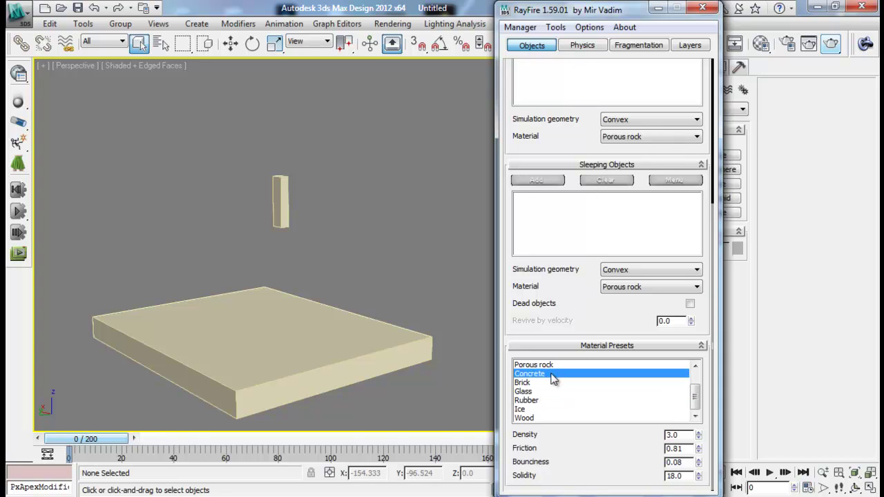
left_click(522, 382)
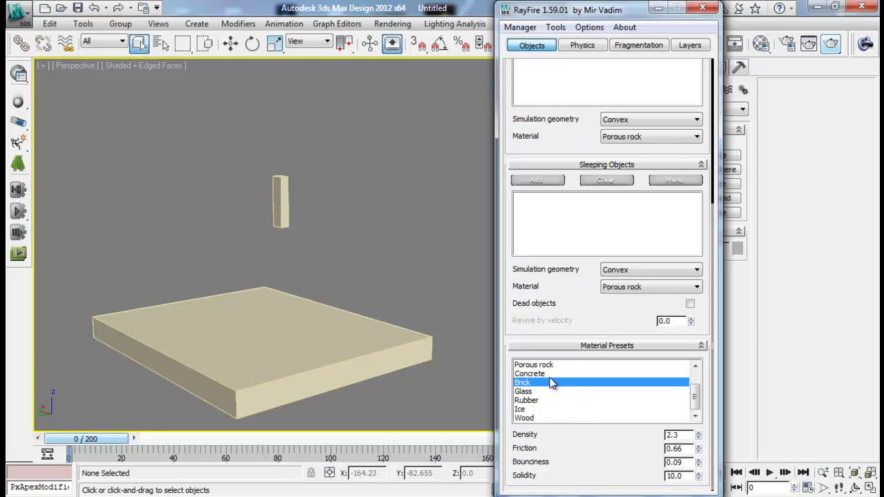
left_click(547, 375)
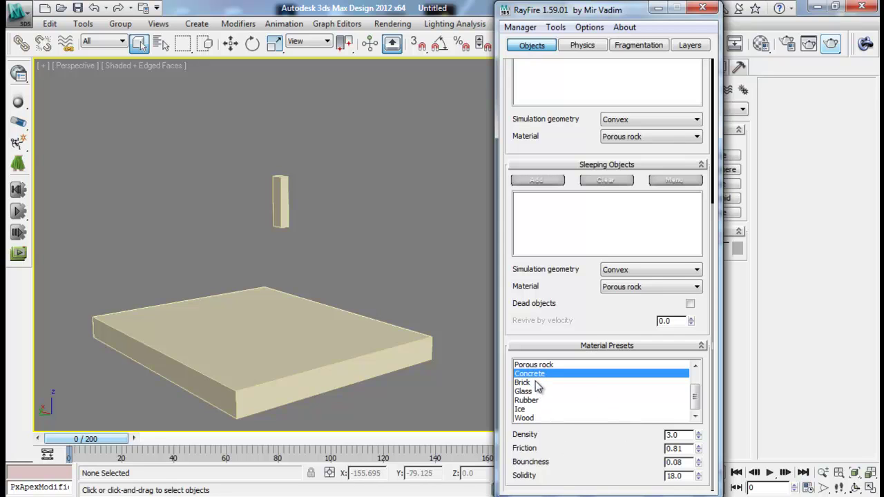
- Return to the demolition options, try a Material Solidity of 0.46 and restore it to 0.2
left_click(583, 47)
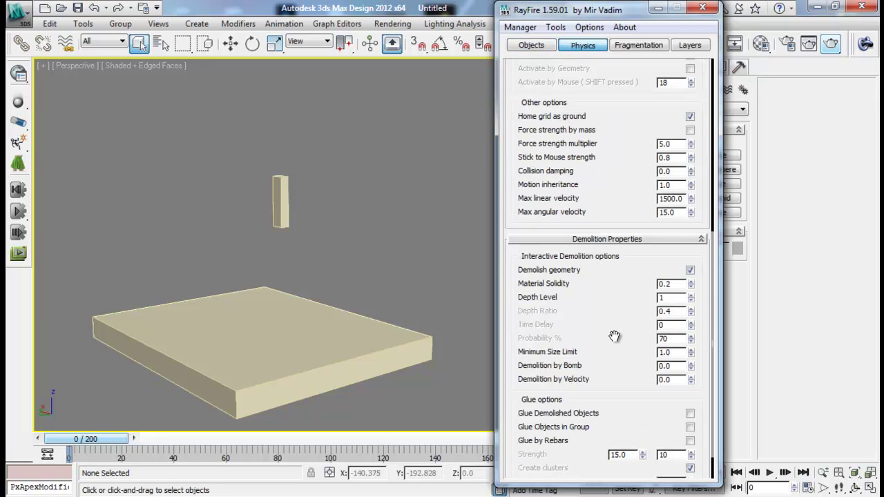
left_click_drag(614, 337, 613, 310)
left_click_drag(691, 257, 693, 237)
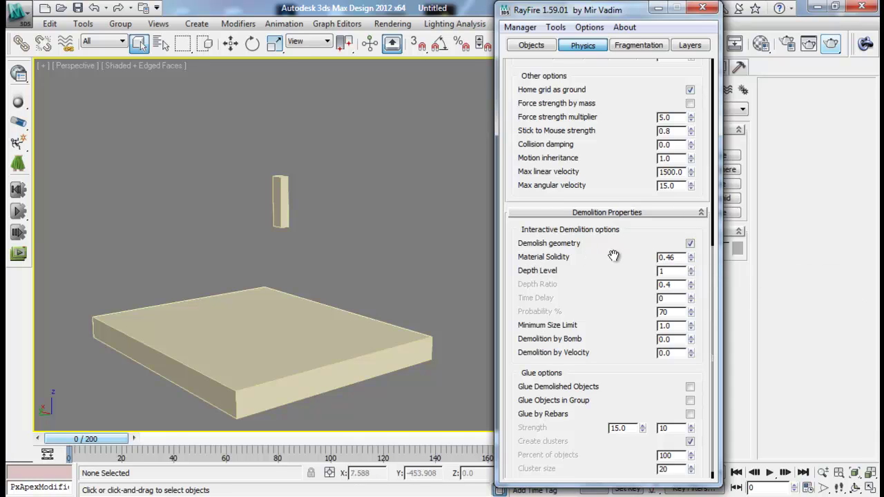
double_click(676, 258)
- Set the demolition Depth Level to 2 and bring up the simulation playback controls
left_click_drag(586, 304, 588, 255)
middle_click_drag(354, 251, 350, 233)
scroll(352, 236, "up", 3)
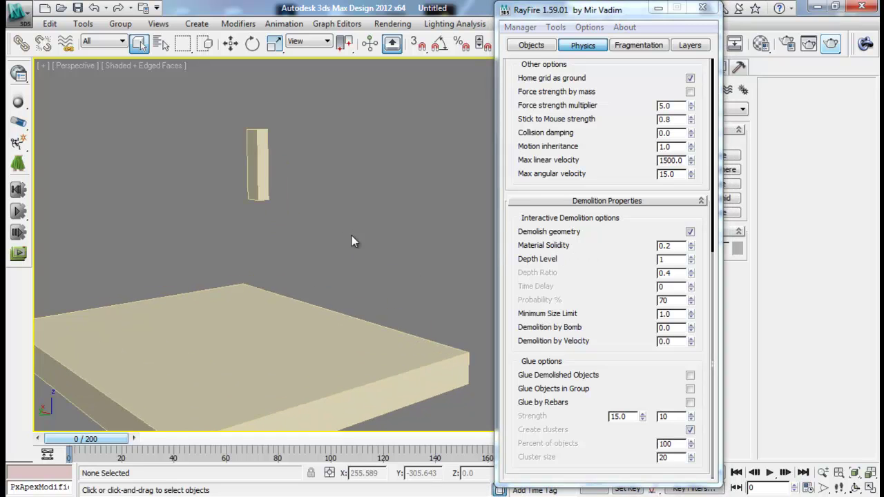
left_click(690, 257)
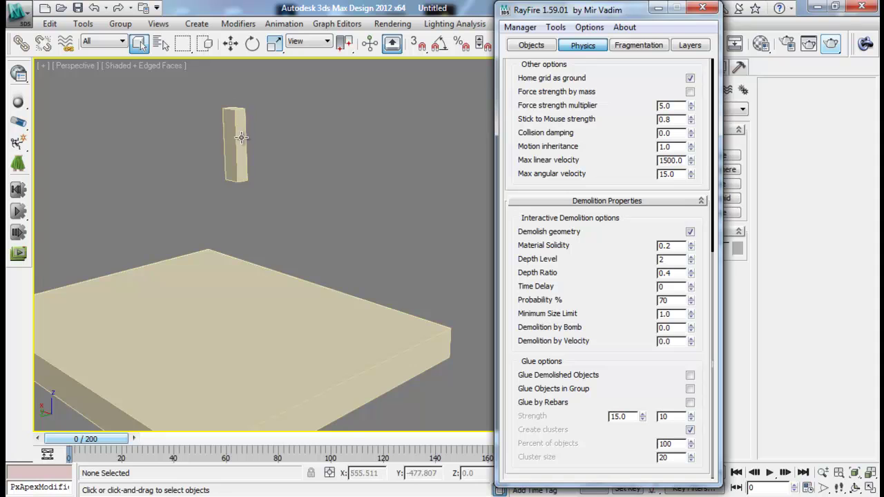
middle_click_drag(241, 137, 263, 142)
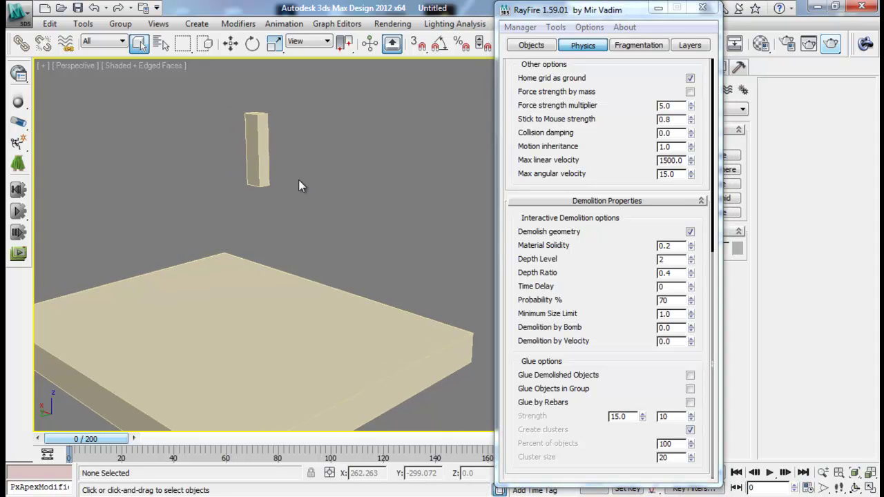
scroll(618, 148, "up", 5)
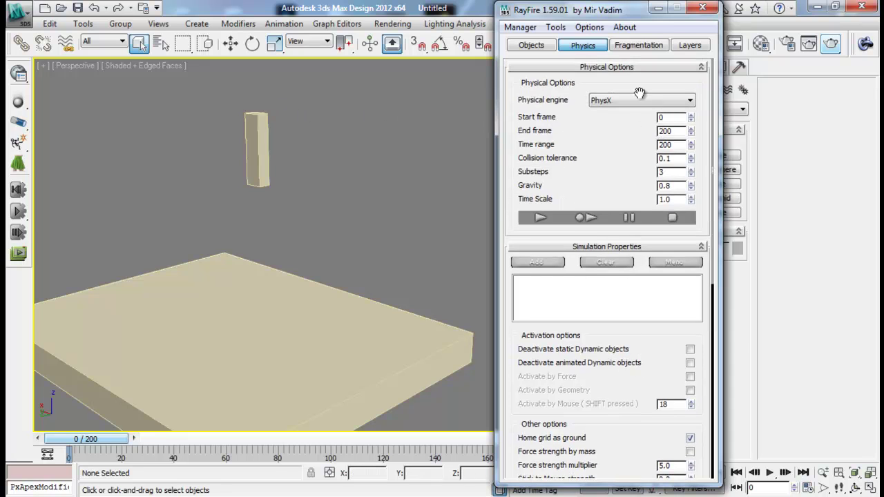
- Review the Voronoi - Uniform fragmentation options, in particular the Iterations values
left_click(621, 46)
left_click_drag(608, 113, 522, 120)
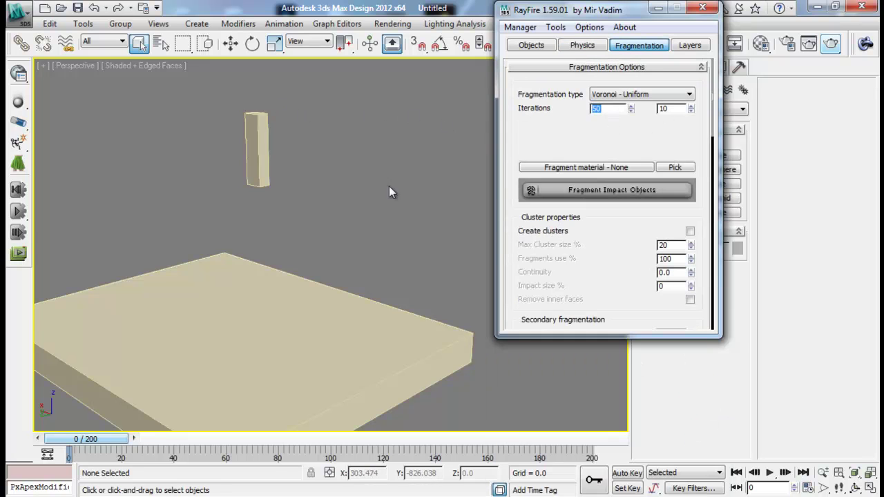
middle_click_drag(388, 186, 388, 177)
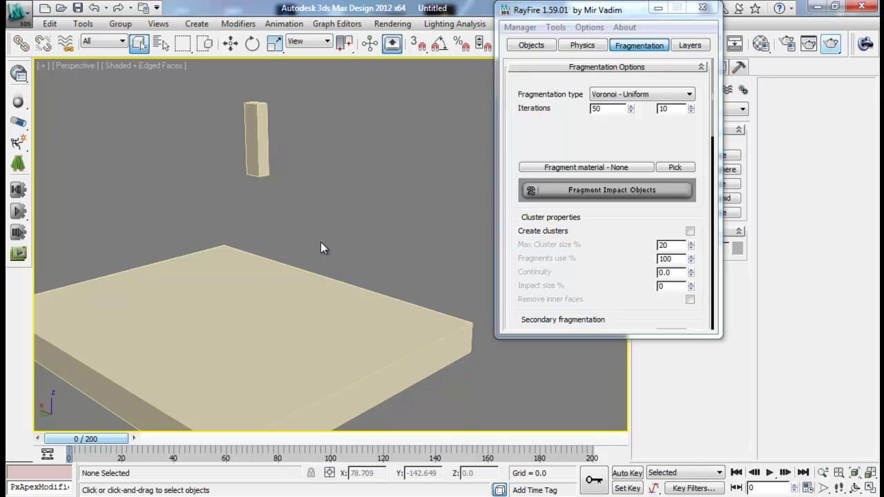
left_click_drag(555, 136, 568, 223)
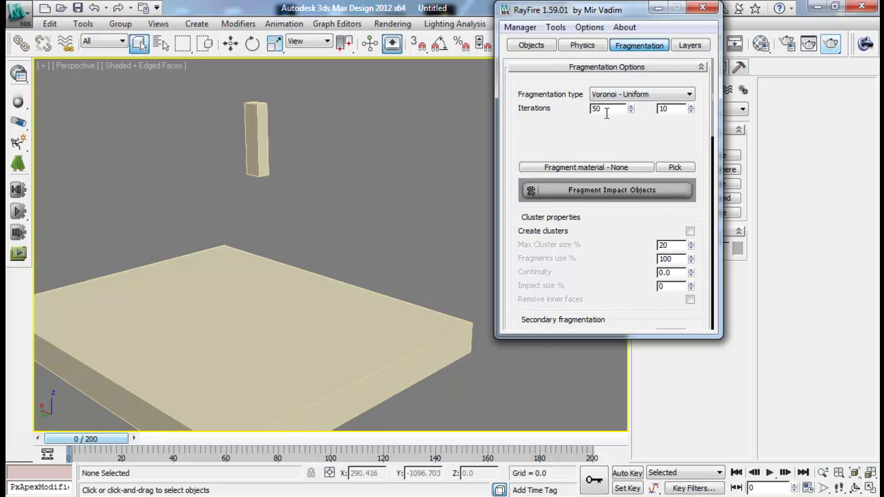
left_click(484, 103)
double_click(600, 109)
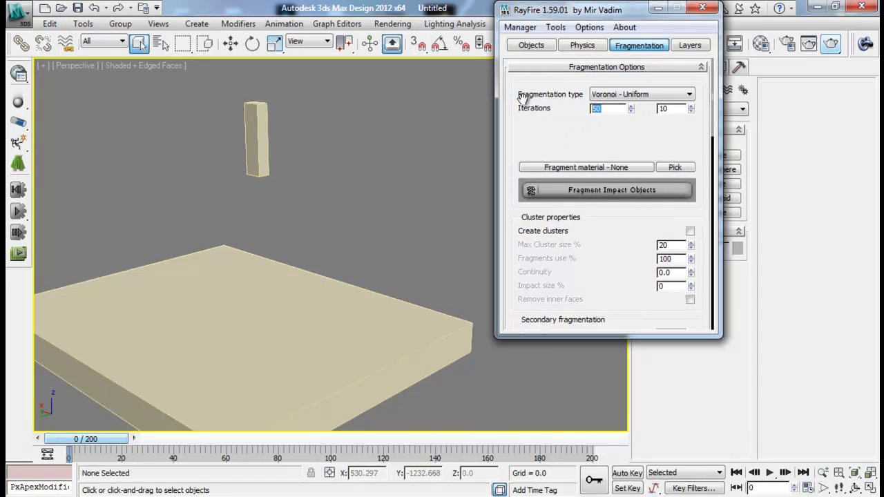
- Bake the demolition simulation of the box falling onto the floor and stop it once the pieces have scattered
left_click(582, 46)
left_click(587, 218)
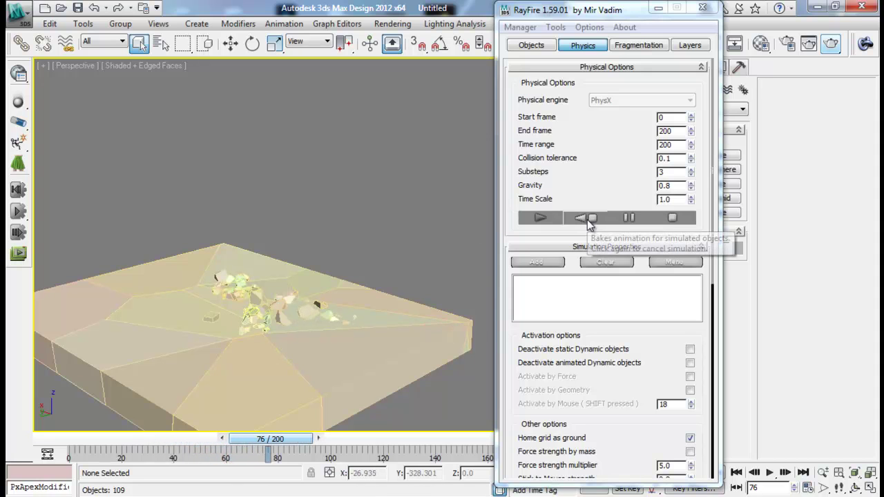
left_click(675, 218)
- Scrub through the baked frames and examine the box fragments and the cracked floor up close
scroll(315, 284, "up", 2)
middle_click_drag(315, 284, 334, 246)
scroll(332, 262, "up", 2)
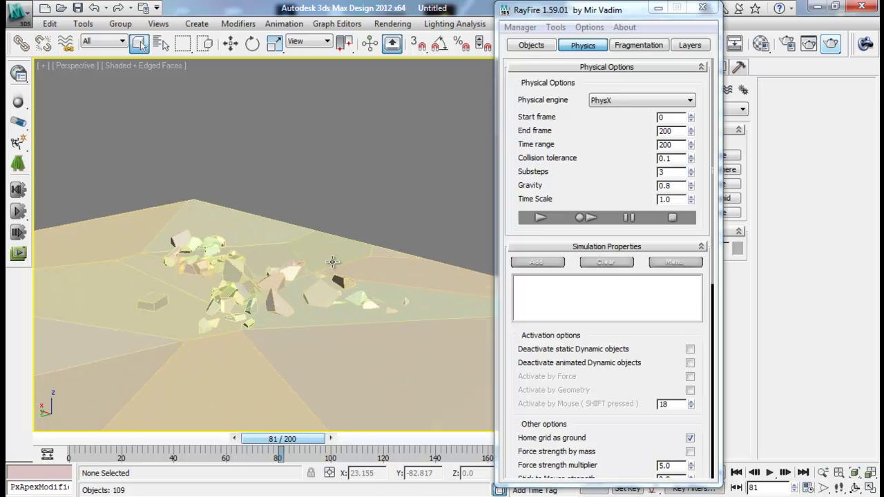
left_click_drag(293, 437, 163, 430)
scroll(345, 308, "up", 5)
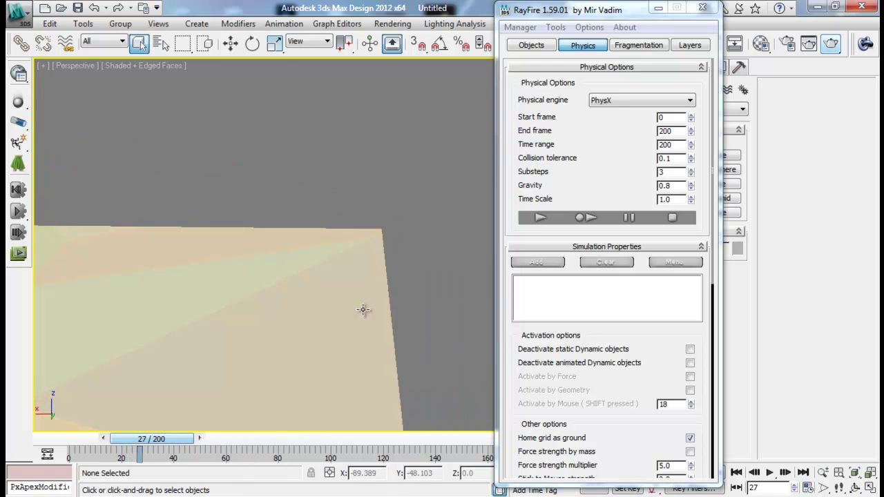
middle_click_drag(363, 309, 450, 187)
middle_click_drag(136, 283, 305, 286)
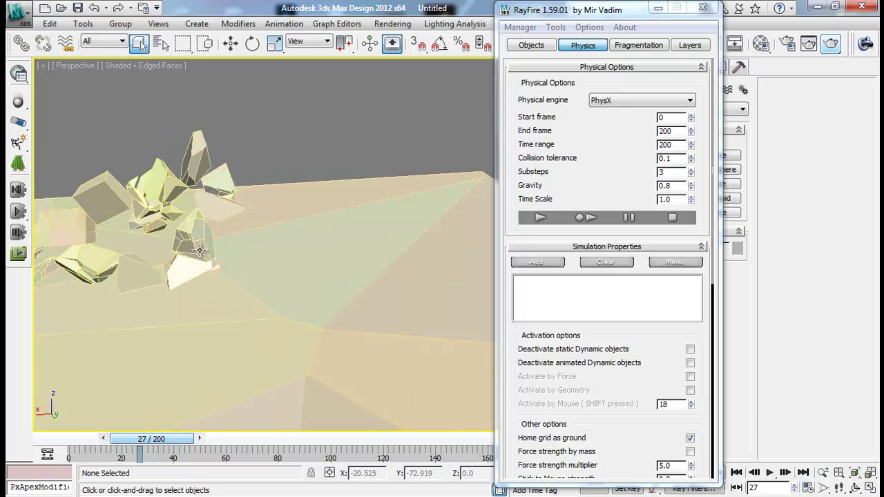
left_click_drag(170, 443, 242, 440)
middle_click_drag(271, 304, 290, 297)
scroll(305, 259, "down", 3)
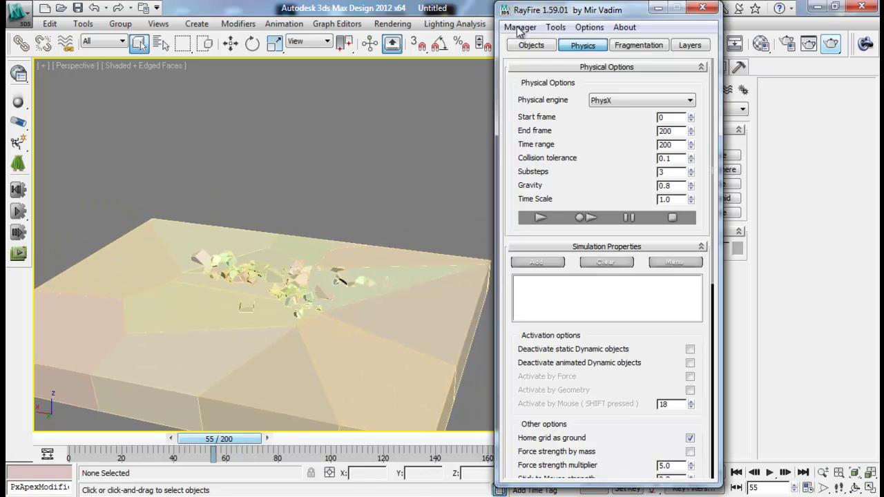
- Clear the demolition result and restore the original intact box and floor
left_click(519, 26)
left_click(528, 57)
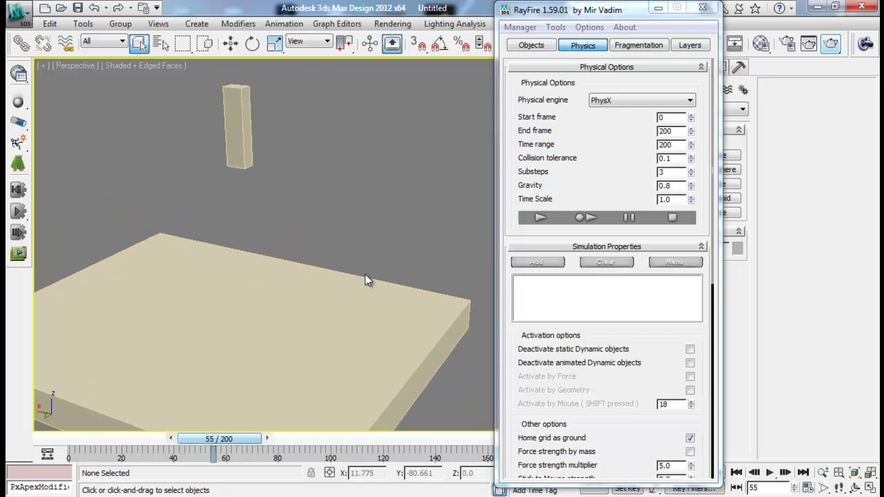
- Try a demolition Depth Level of 1, return it to 2, and set Probability to 50%
scroll(625, 309, "down", 8)
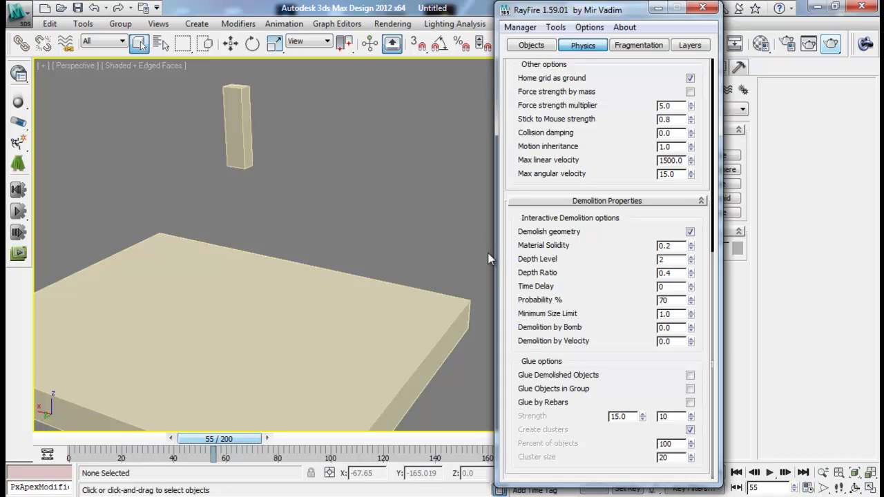
left_click(690, 262)
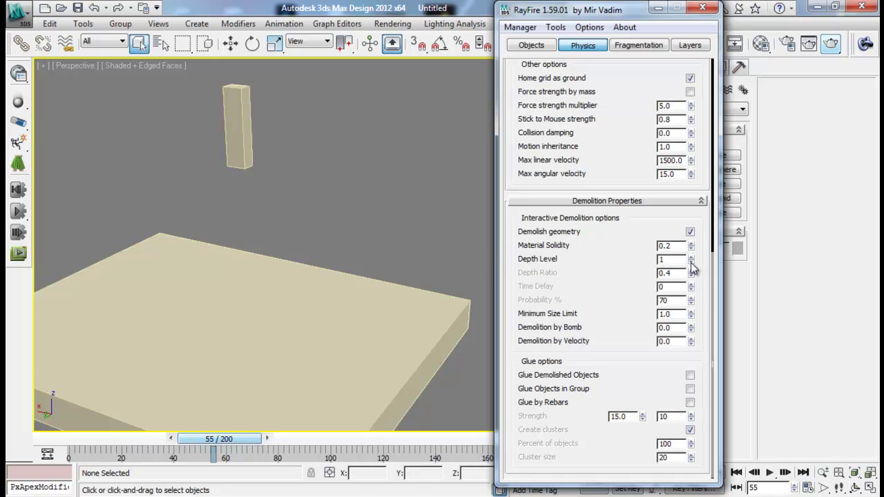
left_click(691, 255)
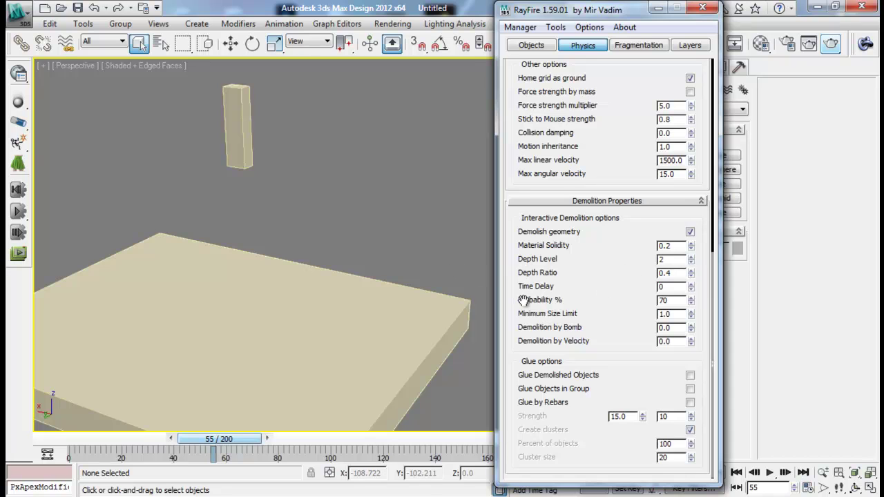
double_click(664, 300)
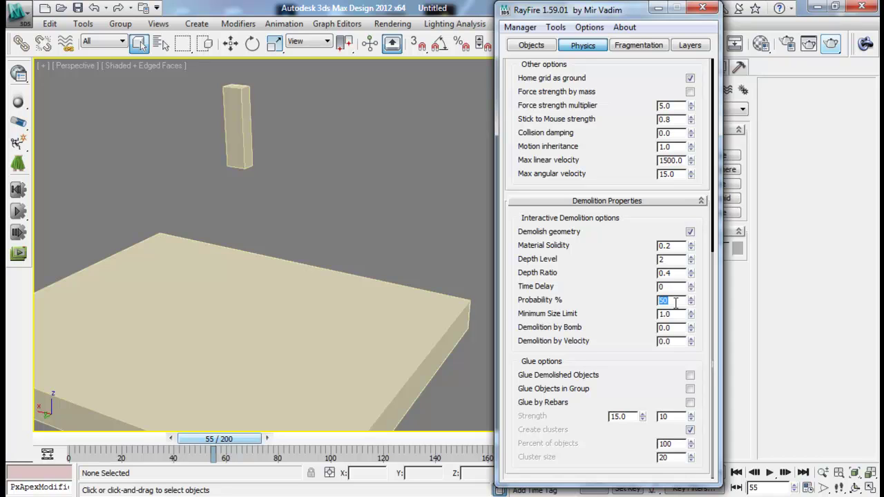
scroll(599, 304, "up", 1)
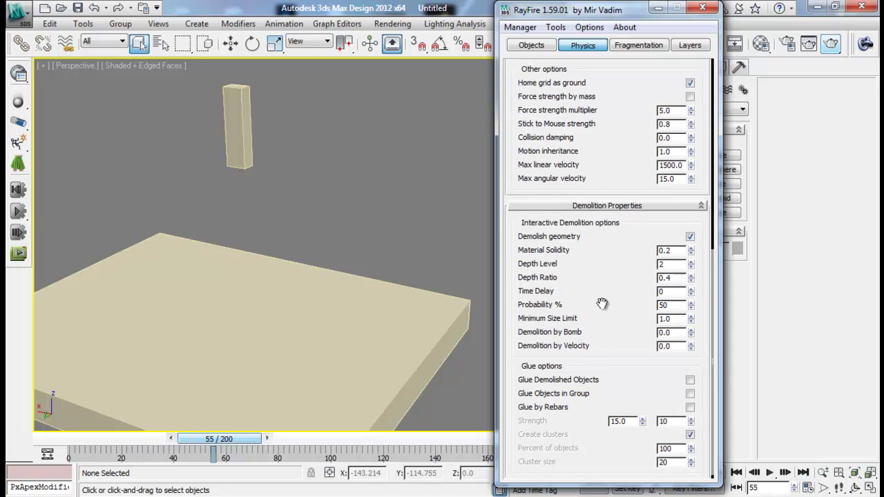
scroll(602, 304, "down", 1)
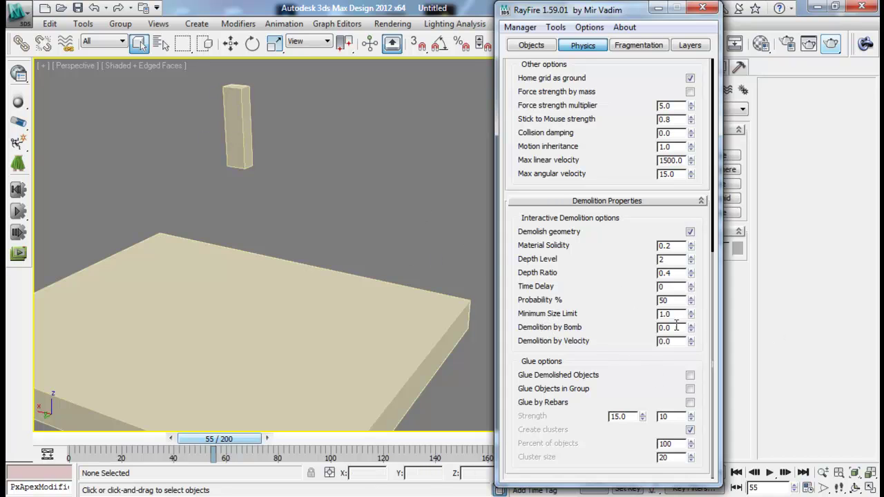
- Try a Demolition by Bomb value of 0.41, reset it to 0.0, and return to the physical options
middle_click_drag(372, 251, 388, 225)
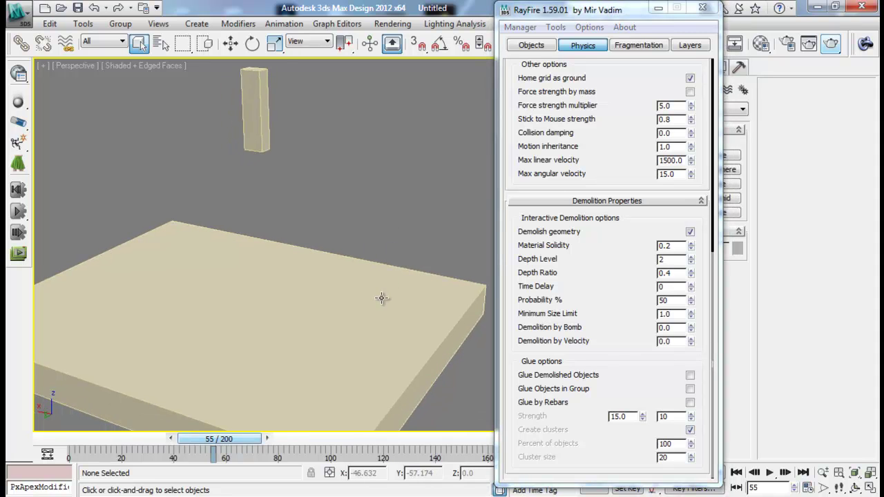
scroll(563, 97, "up", 6)
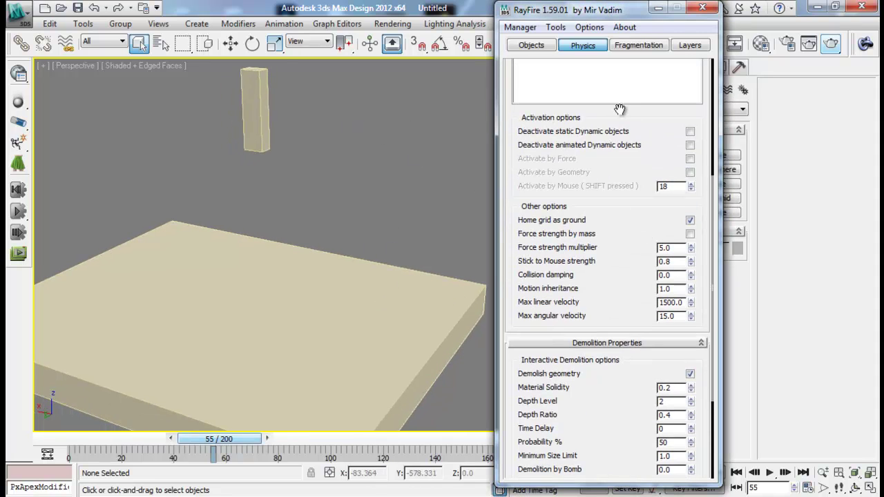
scroll(585, 174, "down", 6)
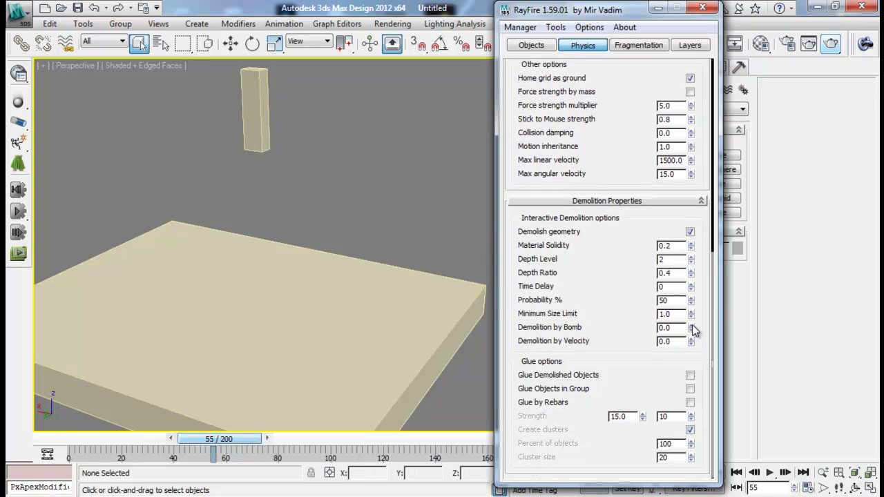
left_click_drag(691, 327, 693, 296)
left_click_drag(696, 331, 702, 298)
middle_click_drag(256, 151, 210, 160)
left_click_drag(682, 329, 564, 319)
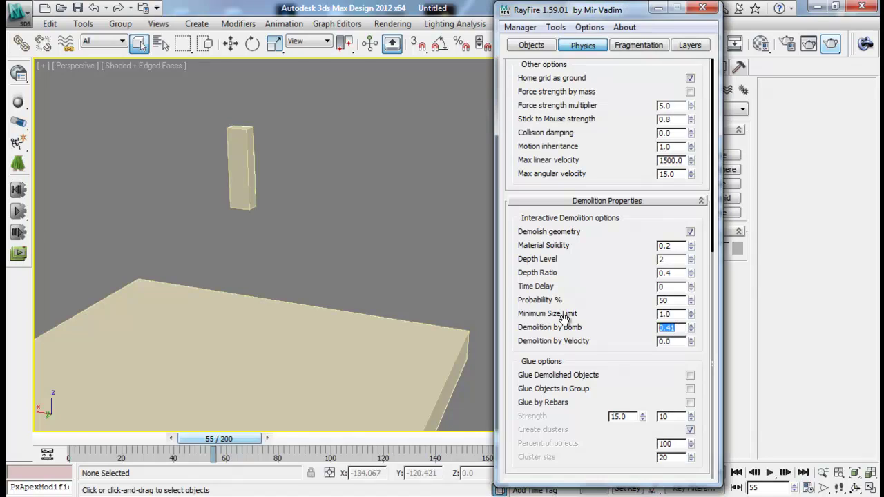
right_click(690, 329)
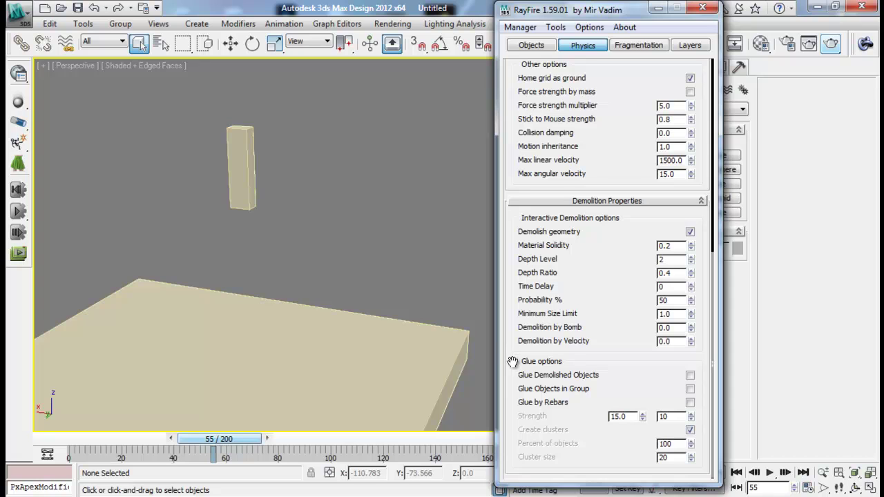
middle_click_drag(355, 290, 371, 267)
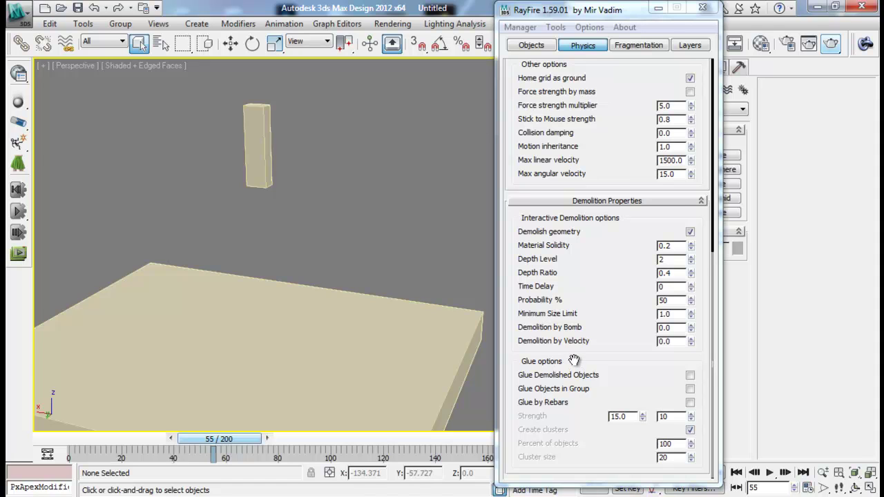
scroll(615, 178, "up", 10)
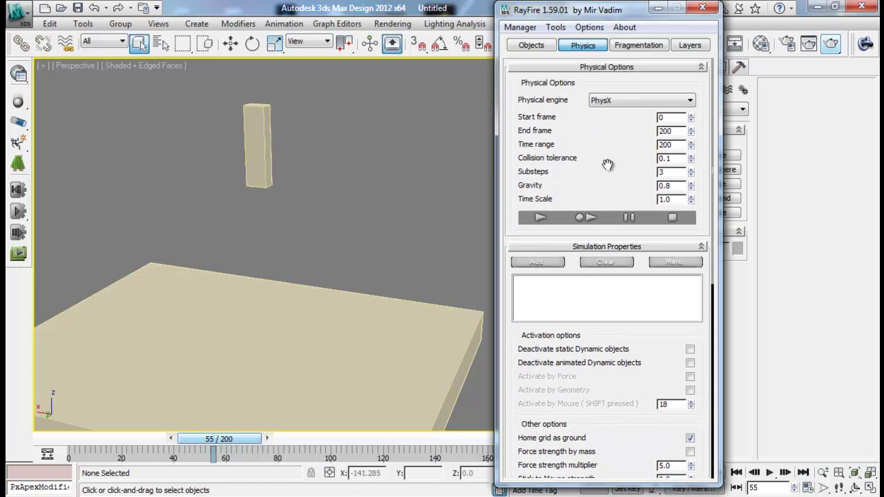